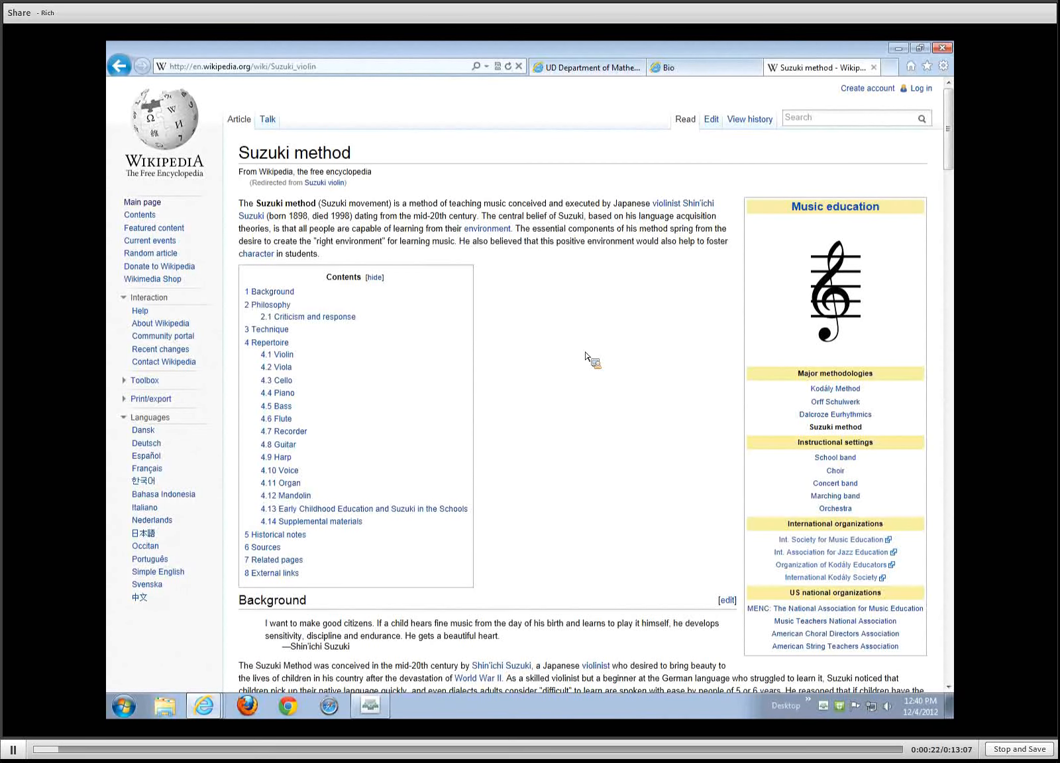
Copy the Suzuki method article text from the paragraph about its first development in Japan through the end of the Philosophy section.
scroll(586, 357, down, 3)
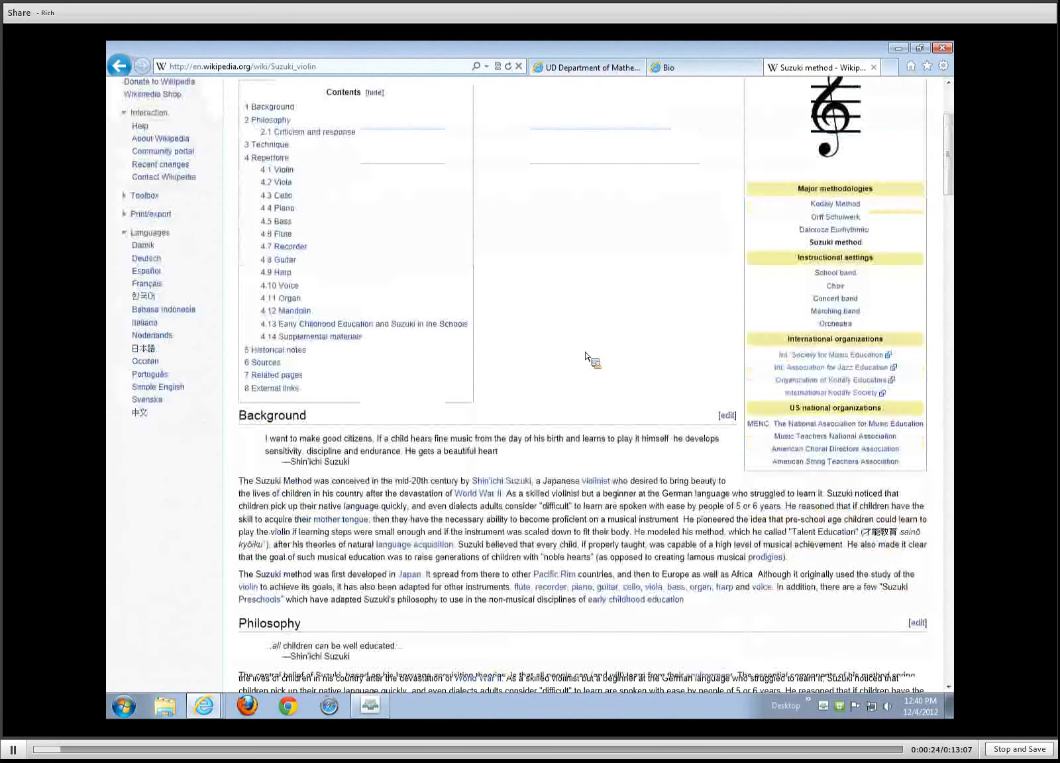
scroll(586, 357, down, 1)
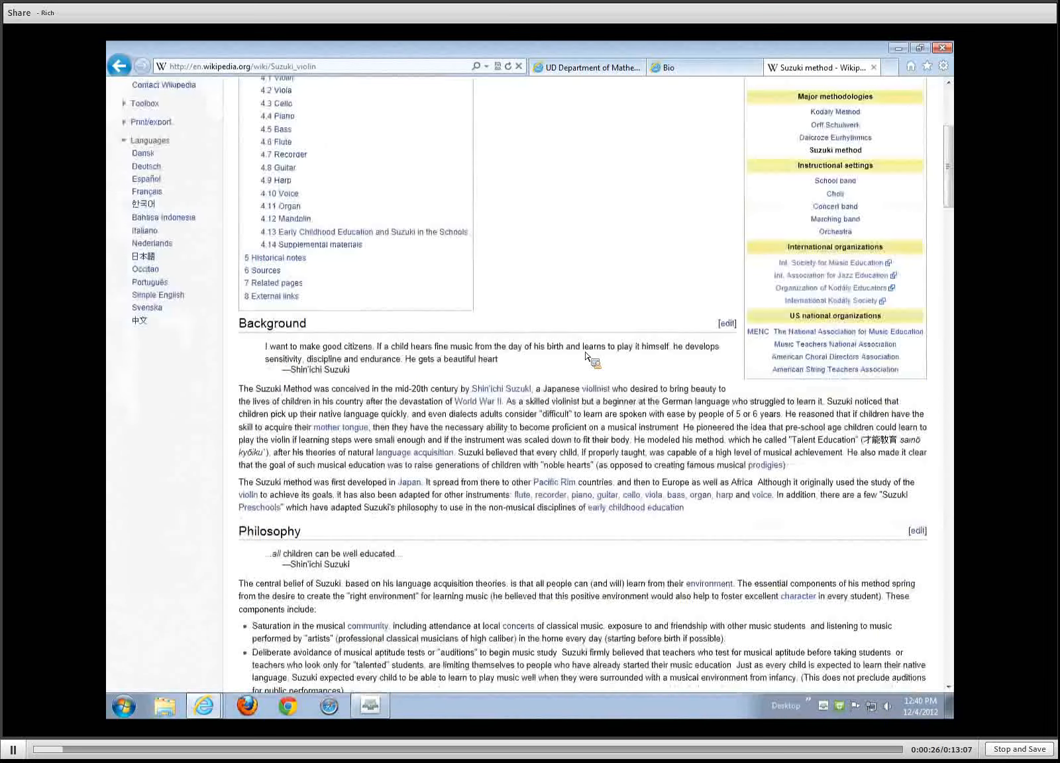
scroll(587, 358, down, 2)
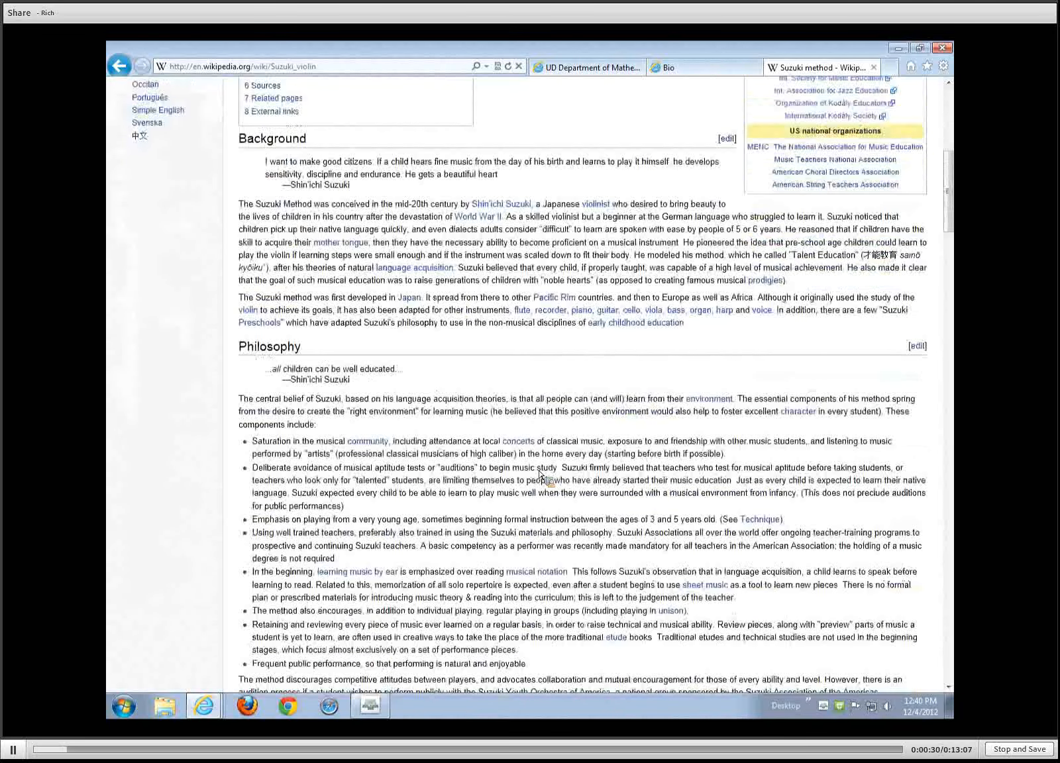
scroll(540, 472, up, 1)
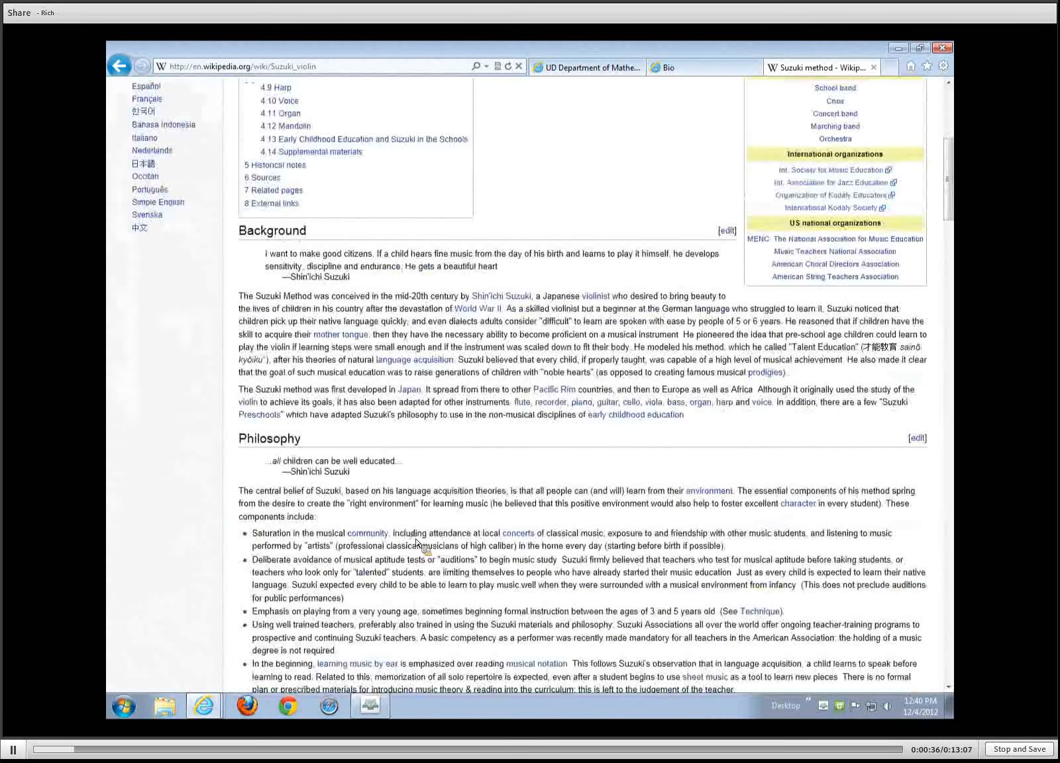
drag(416, 540, 437, 644)
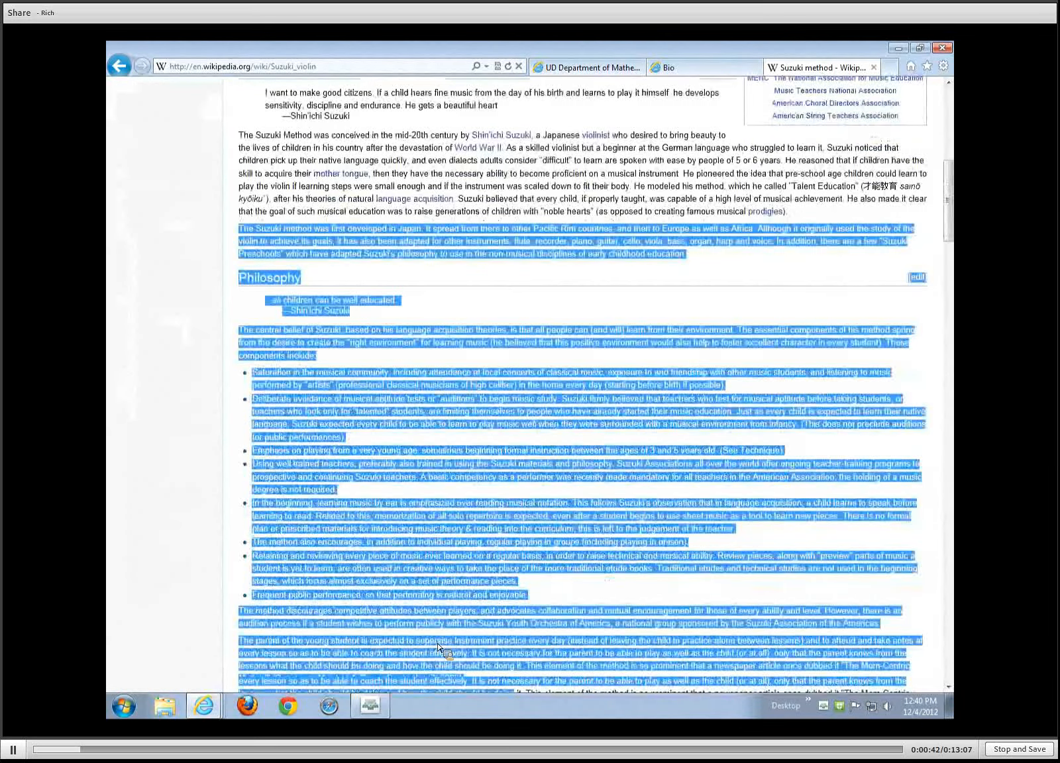
right_click(437, 644)
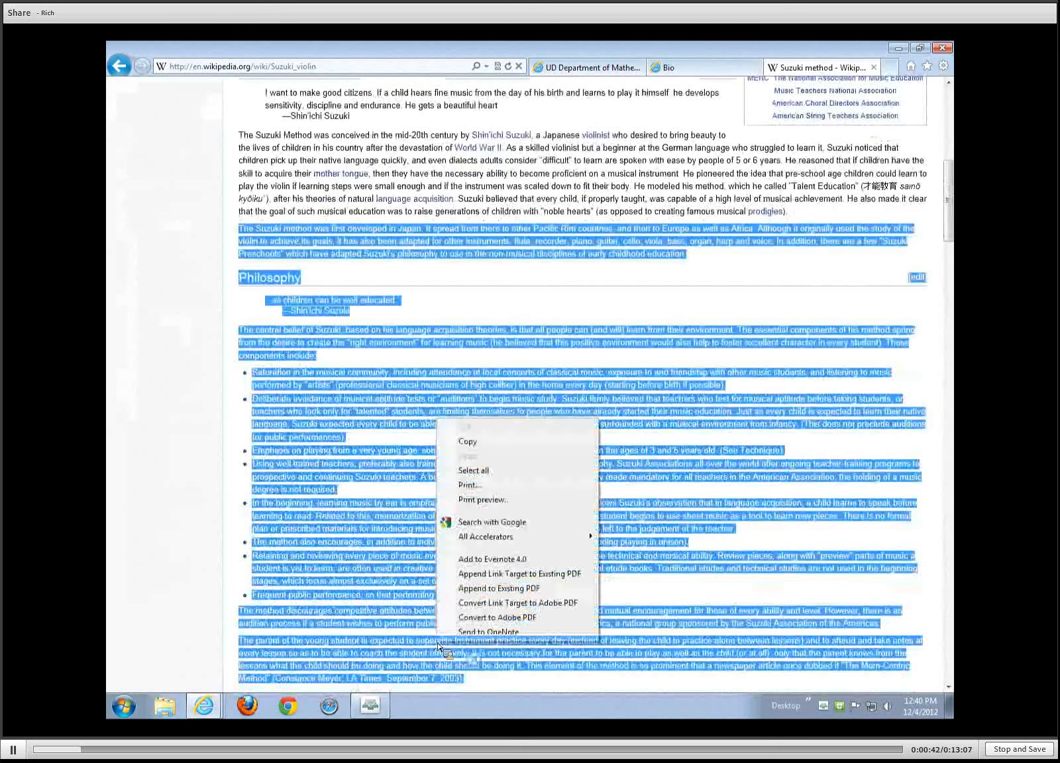
click(482, 443)
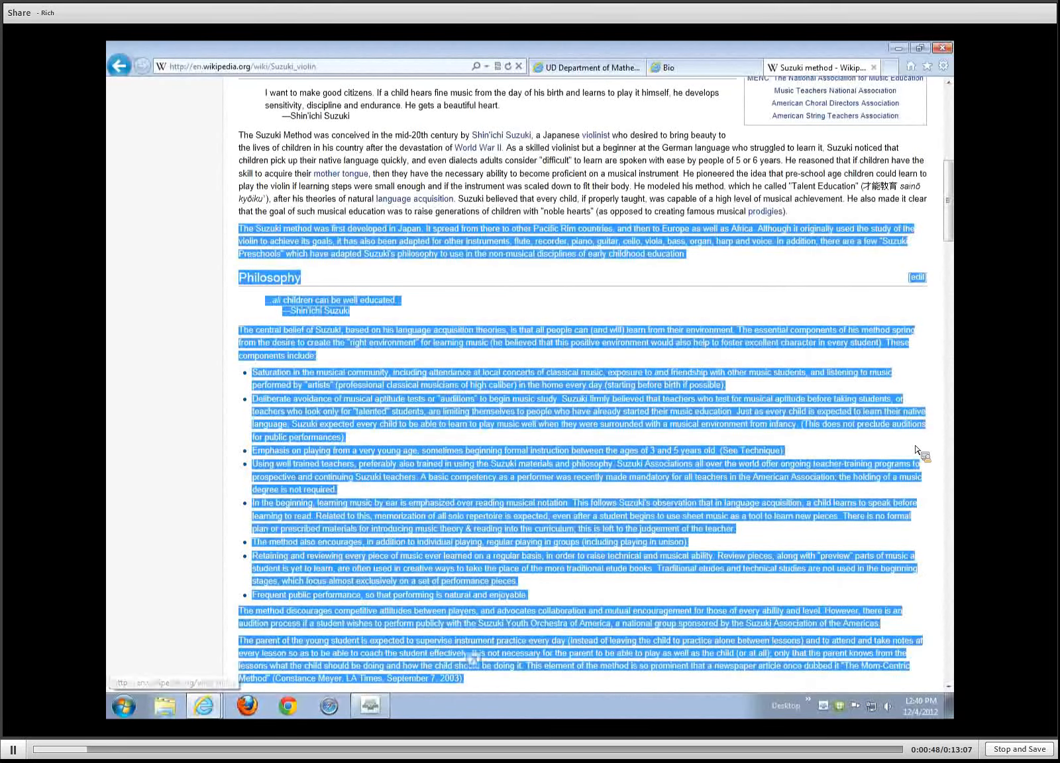
On the Two Chinese Violinists page, set the number of page sections to 2 and look over Section 2 and the Page Meta Data.
key(ctrl+Tab)
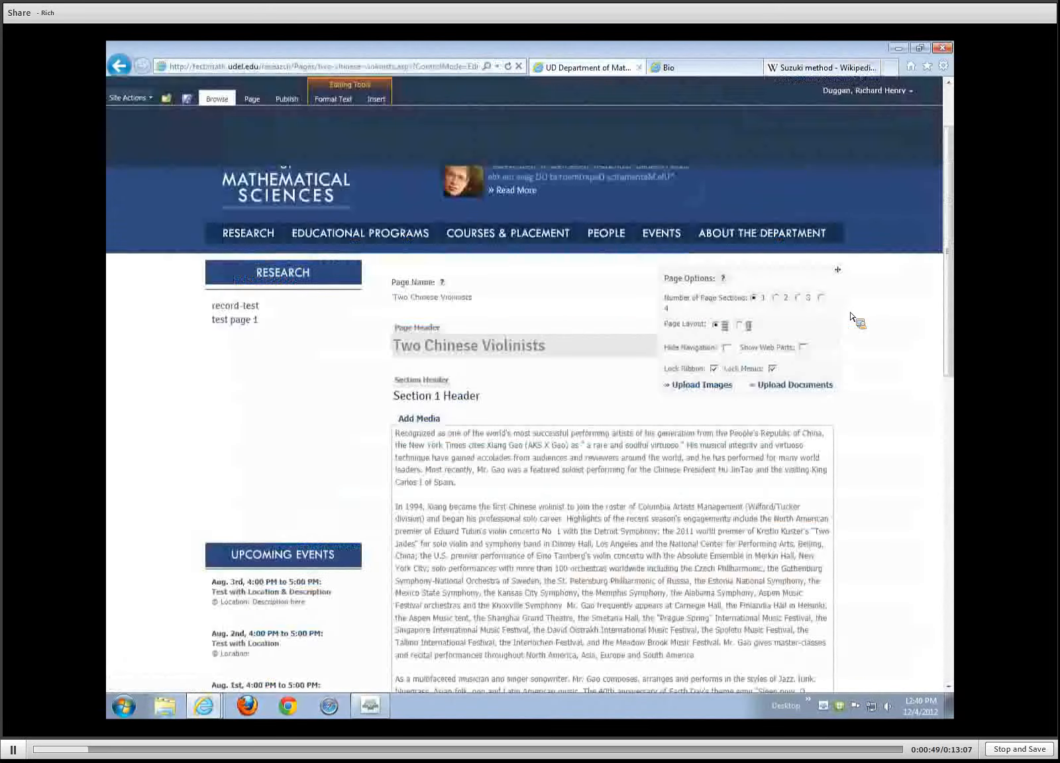
click(780, 300)
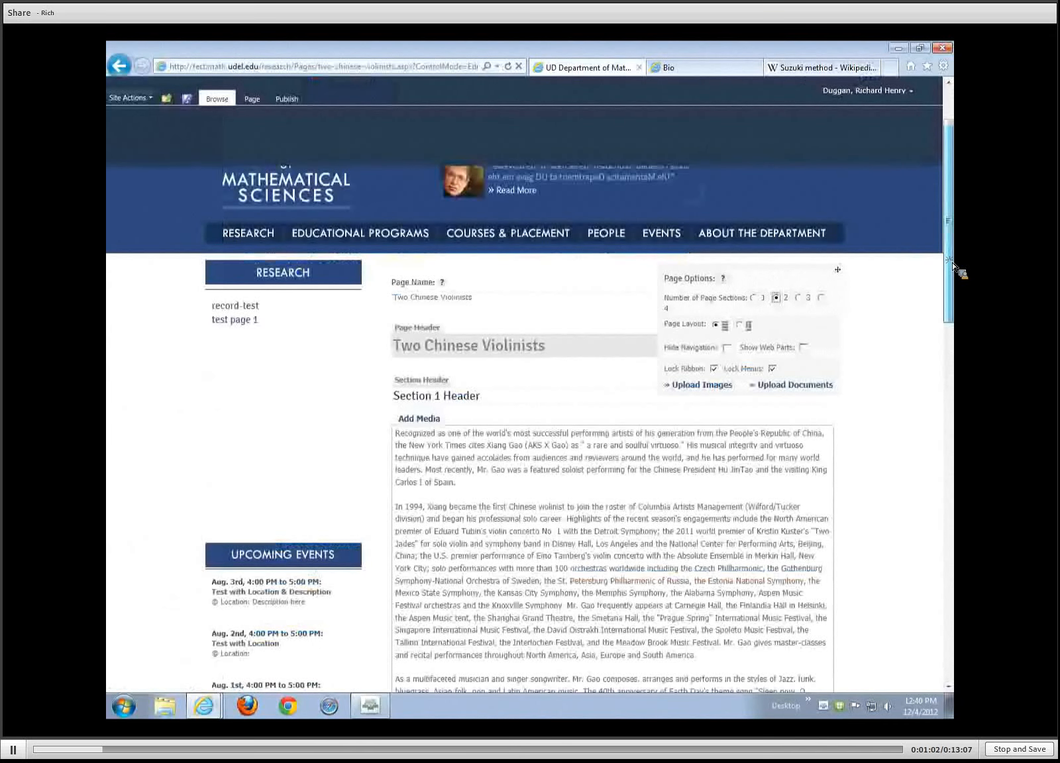
drag(952, 267, 936, 431)
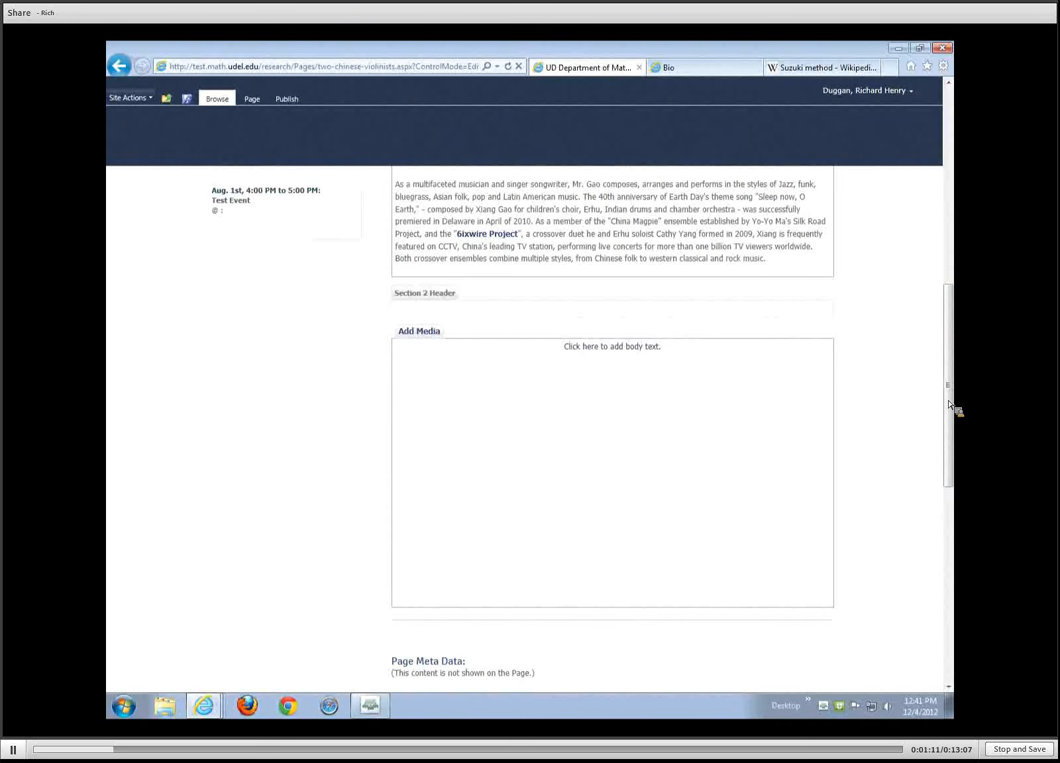
drag(948, 404, 940, 513)
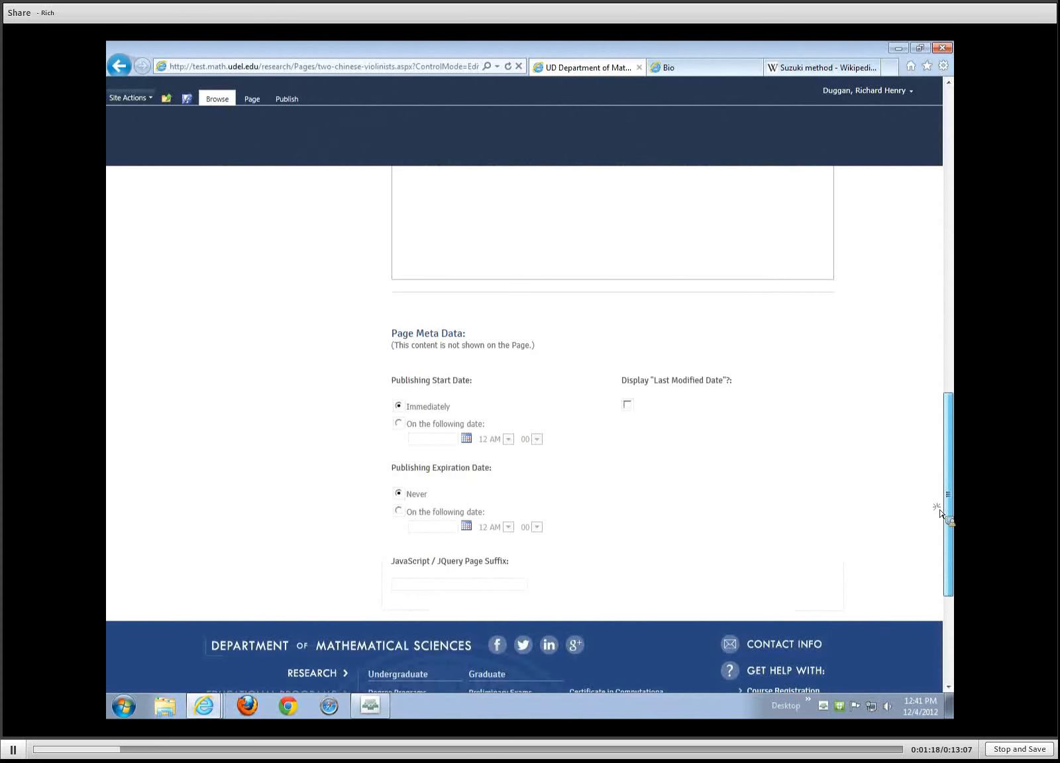
drag(940, 513, 940, 509)
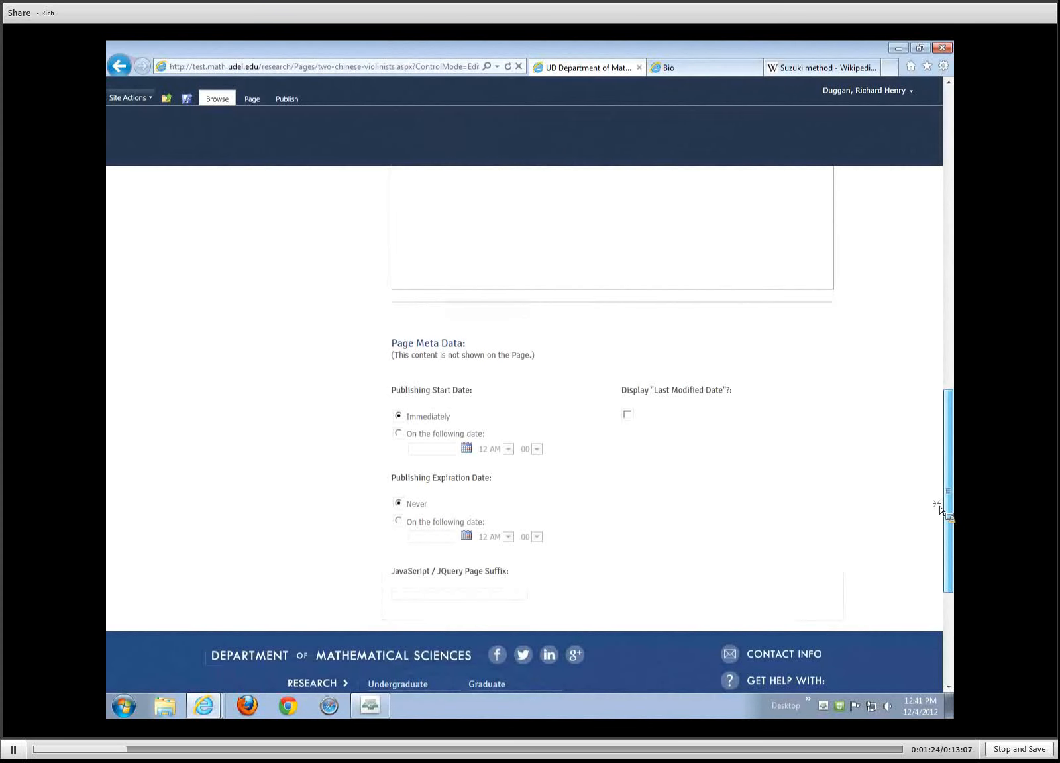
drag(940, 508, 940, 507)
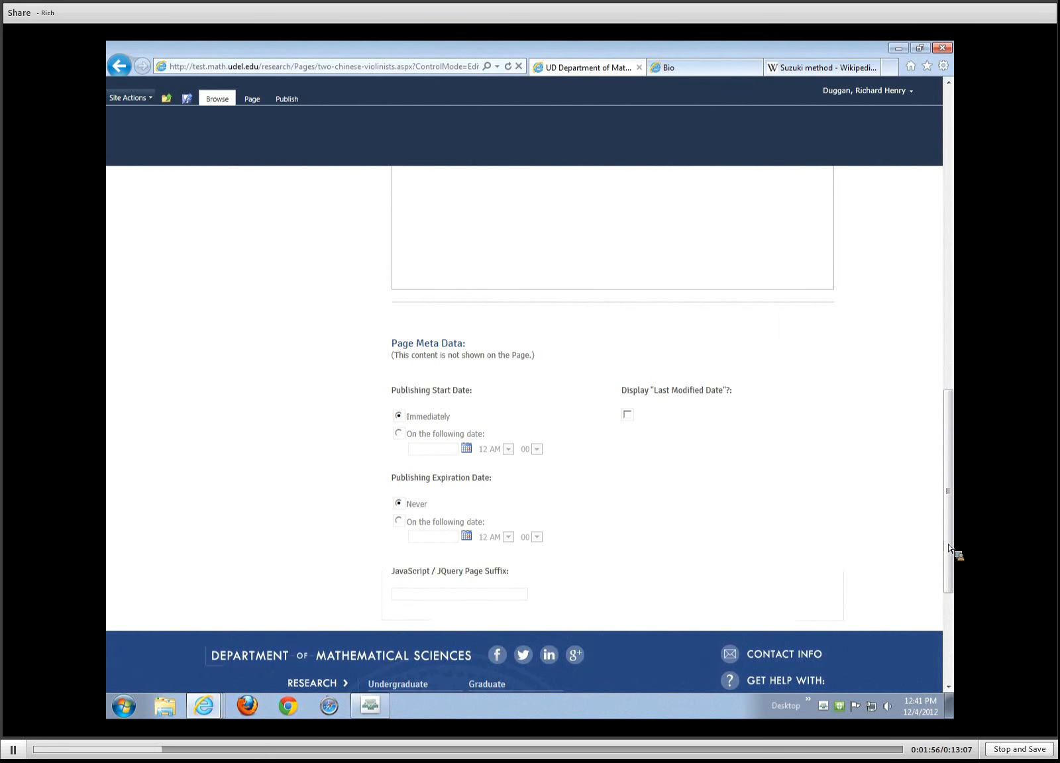
scroll(948, 461, up, 5)
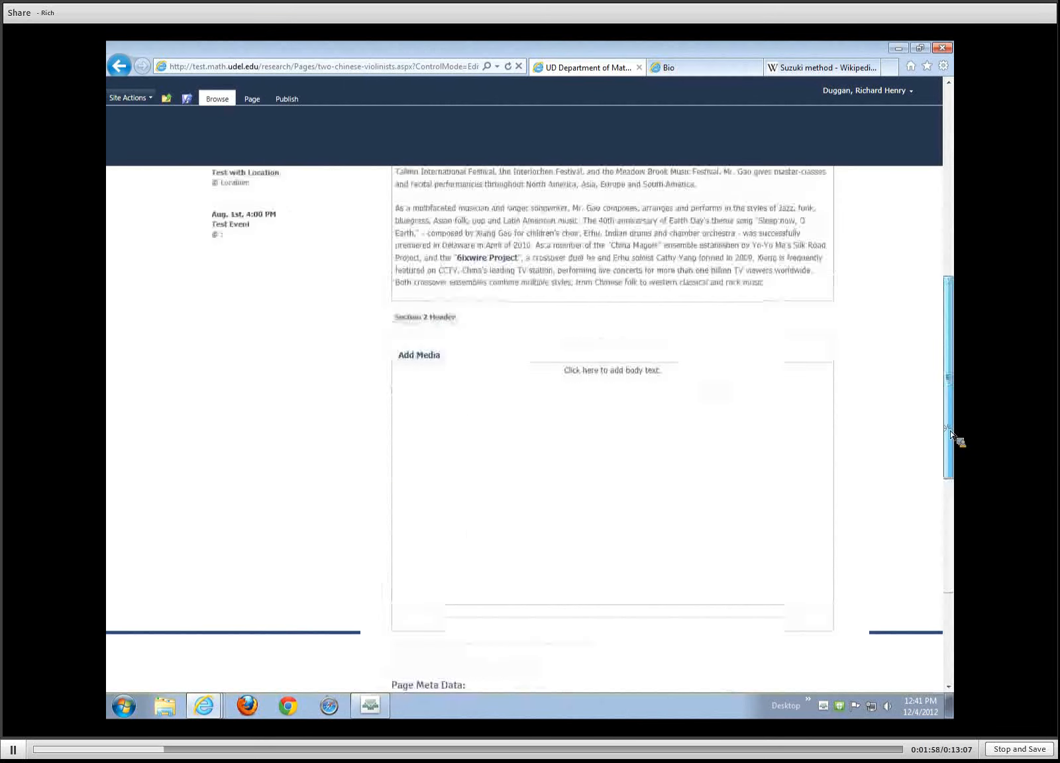
Try to place the text cursor in the empty Section 2 body for pasting.
click(594, 420)
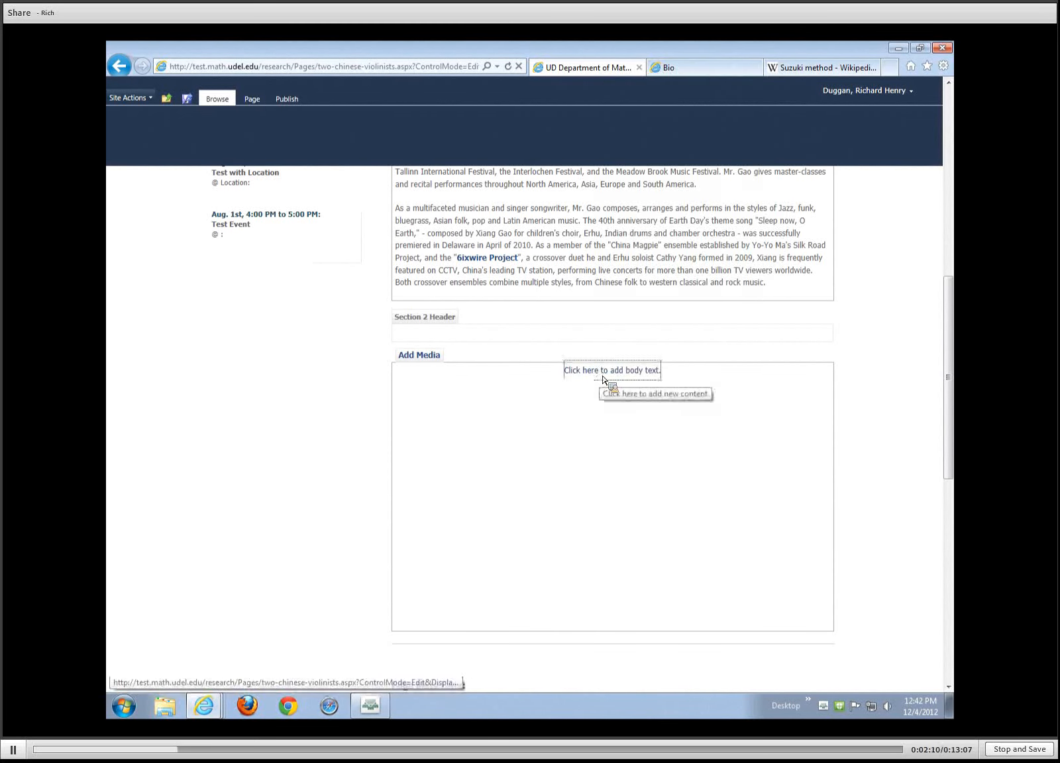
right_click(596, 443)
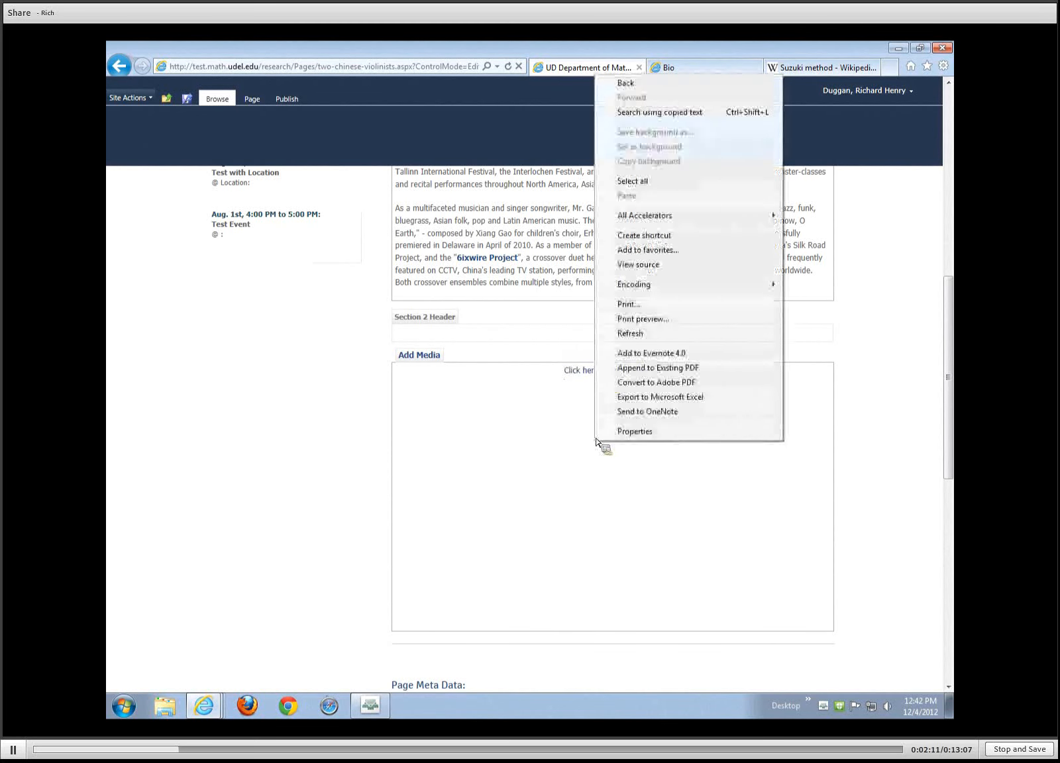
click(547, 439)
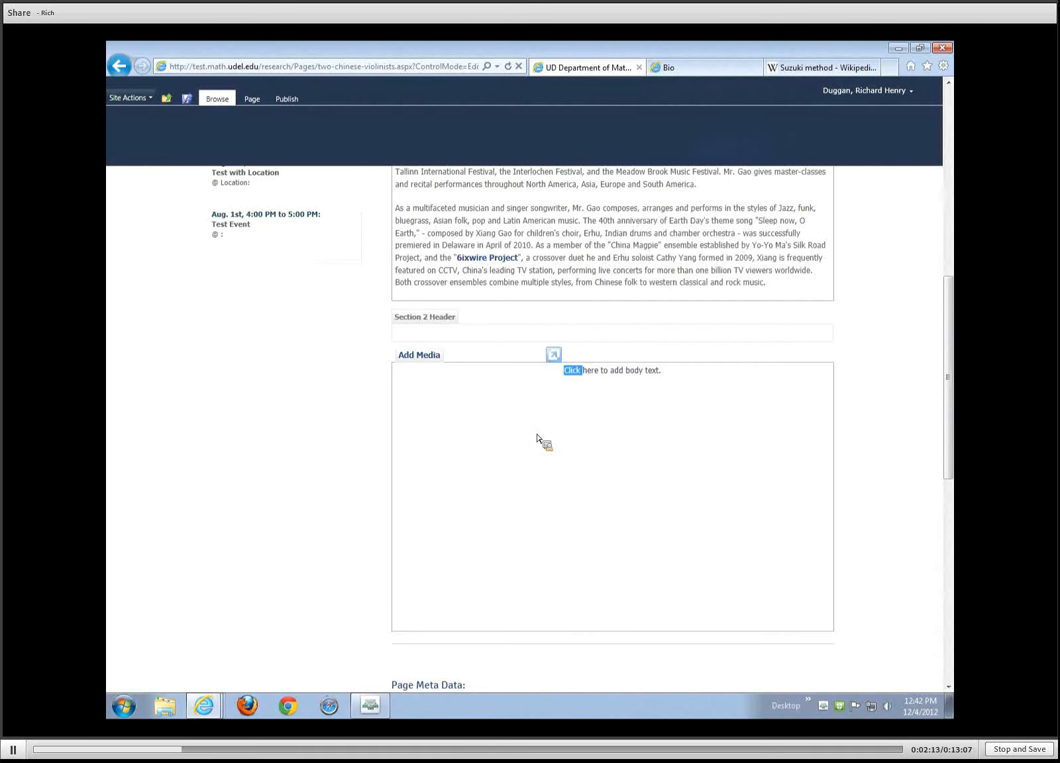
click(539, 440)
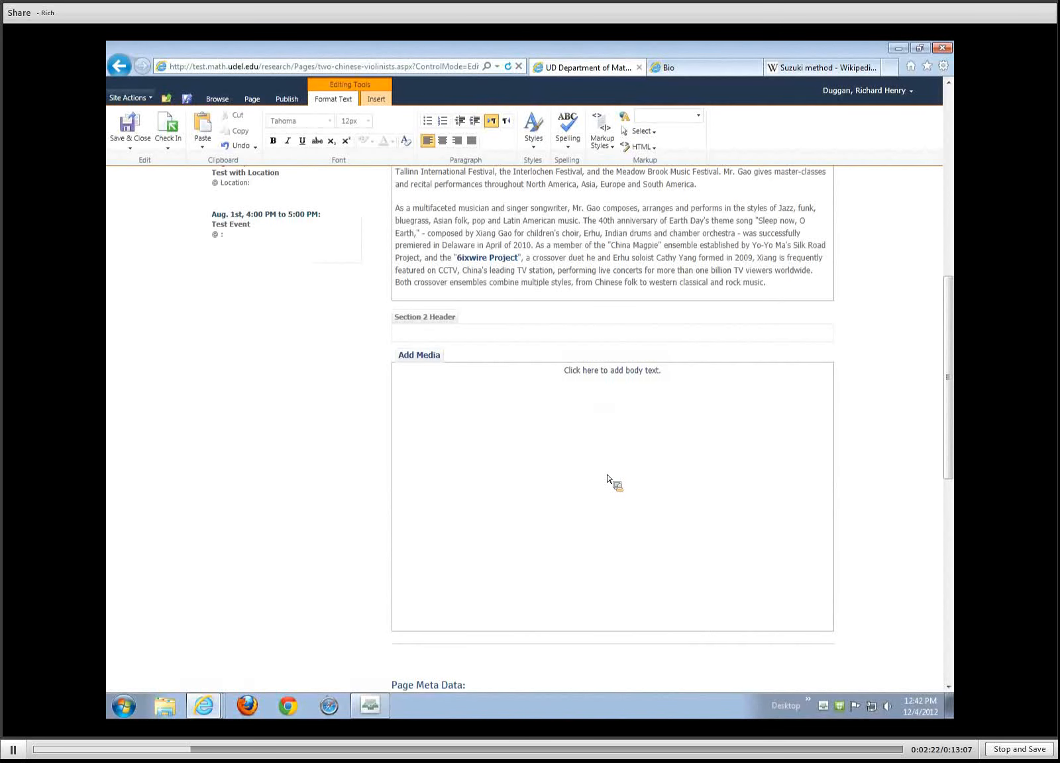
Reload the page with its data resent, and answer the save conflict with Continue Editing.
click(510, 65)
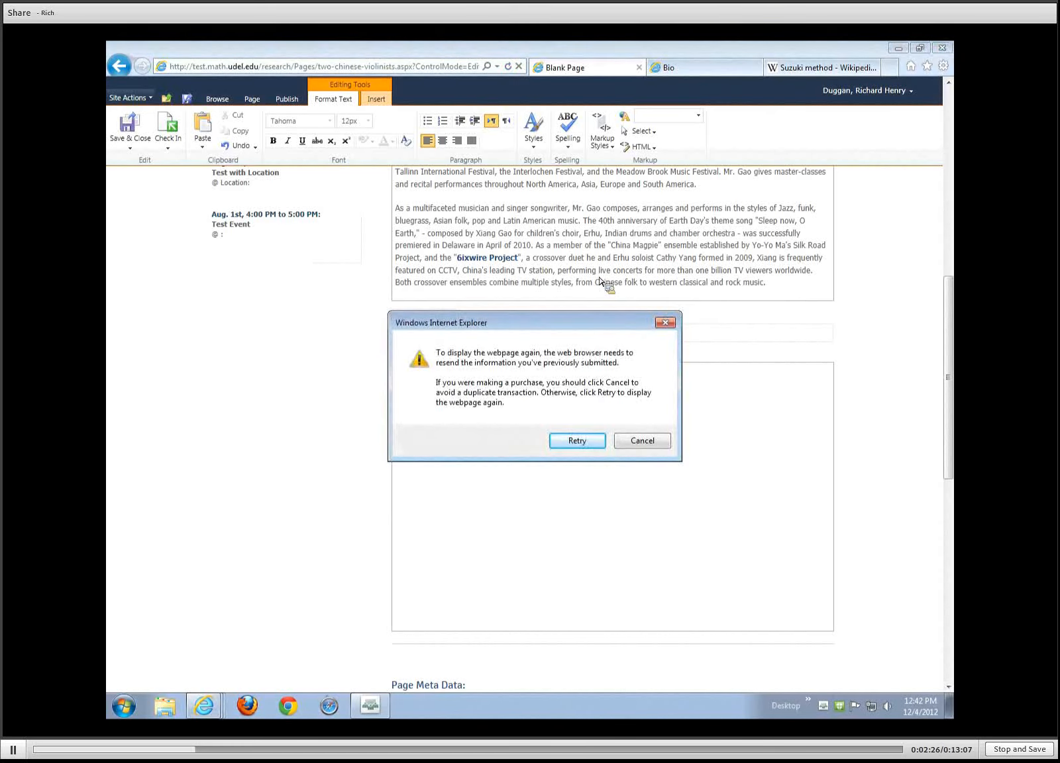
click(593, 443)
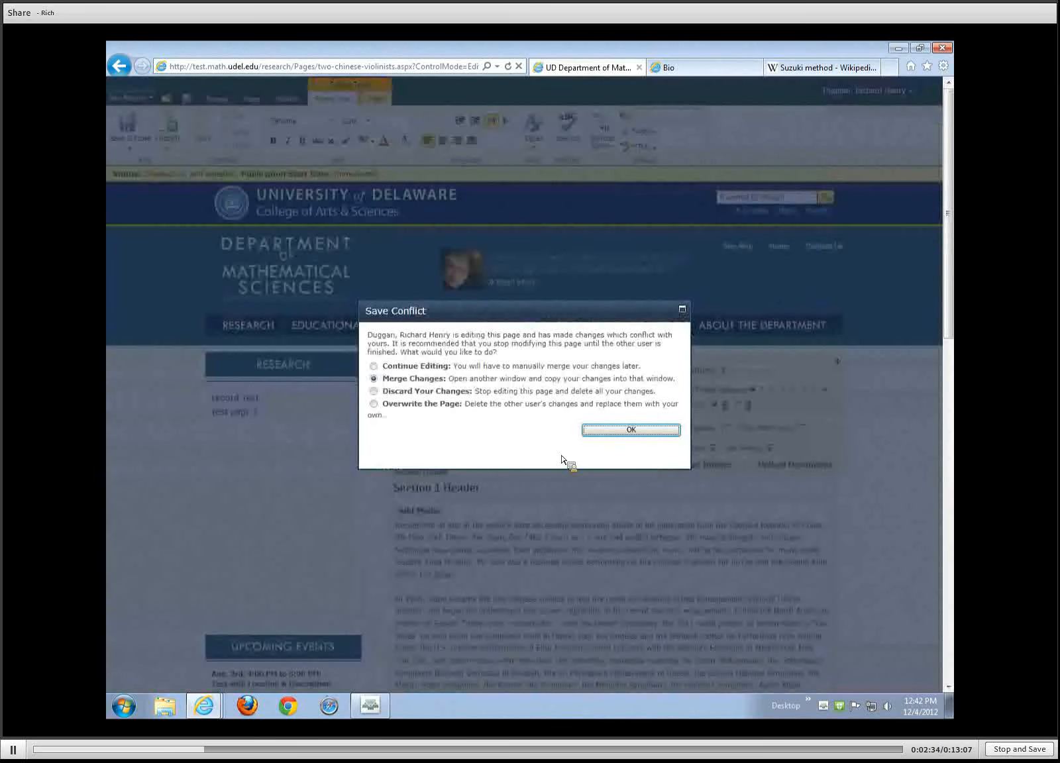
click(374, 366)
click(595, 429)
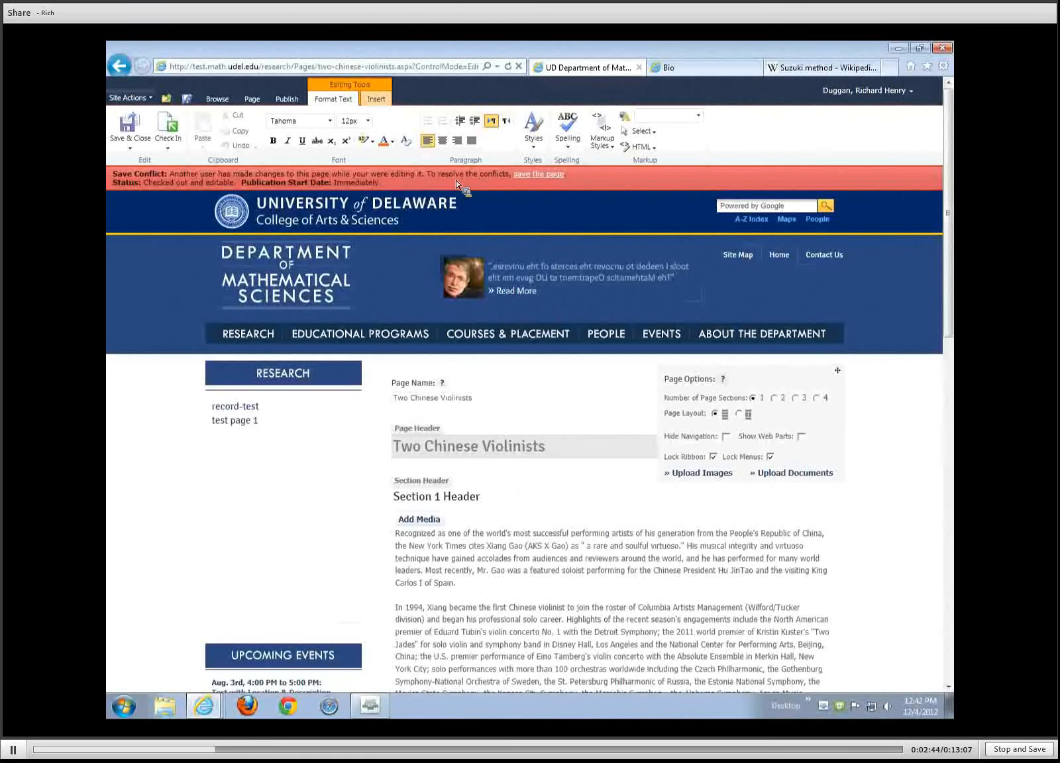
Save the page from the conflict notice and choose Discard Your Changes to resolve the conflict.
click(536, 175)
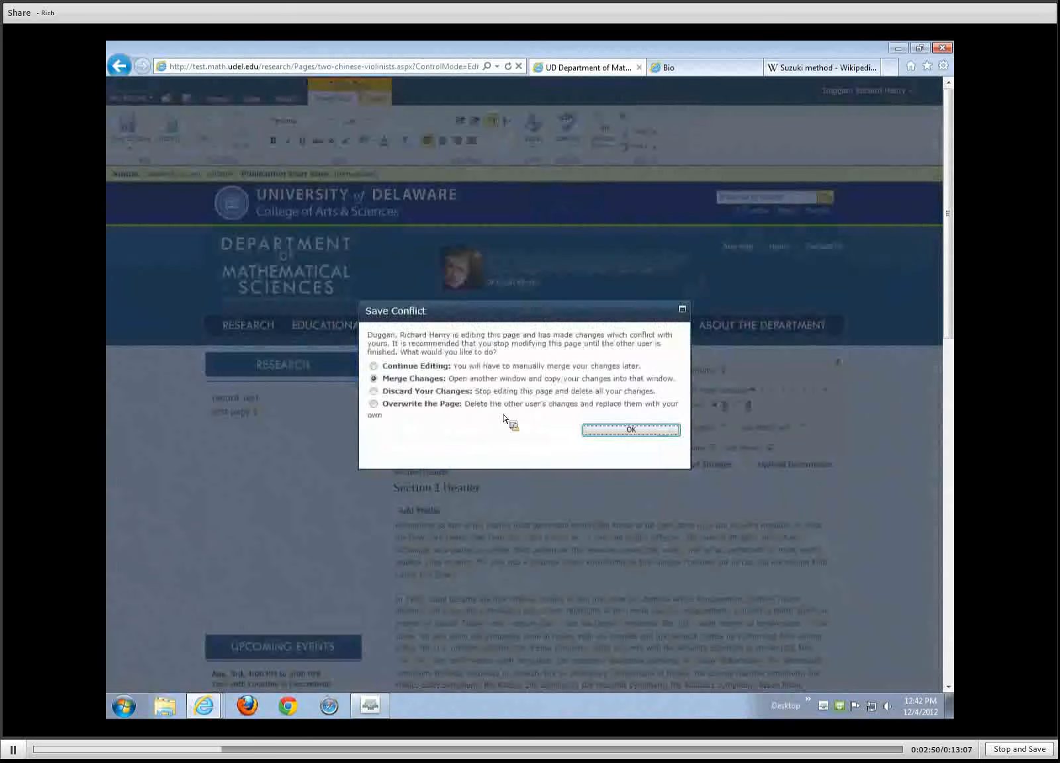
click(405, 392)
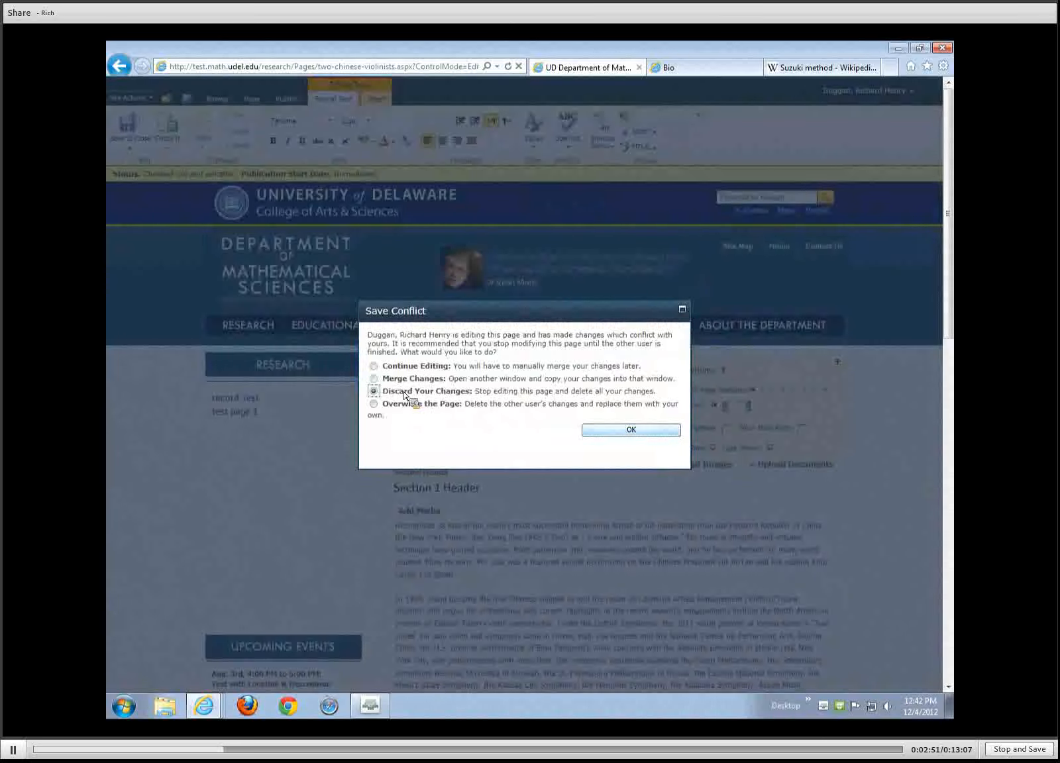
click(607, 431)
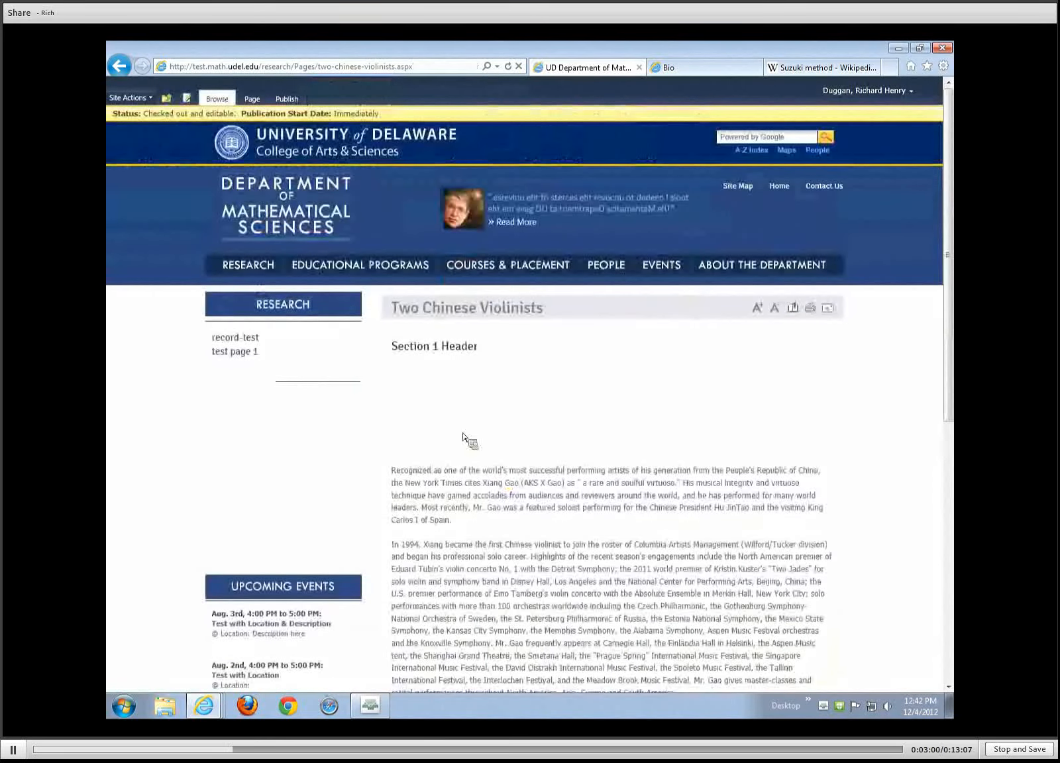
Put the Two Chinese Violinists page back into edit mode and delete the empty table above the Section 1 body text.
click(191, 102)
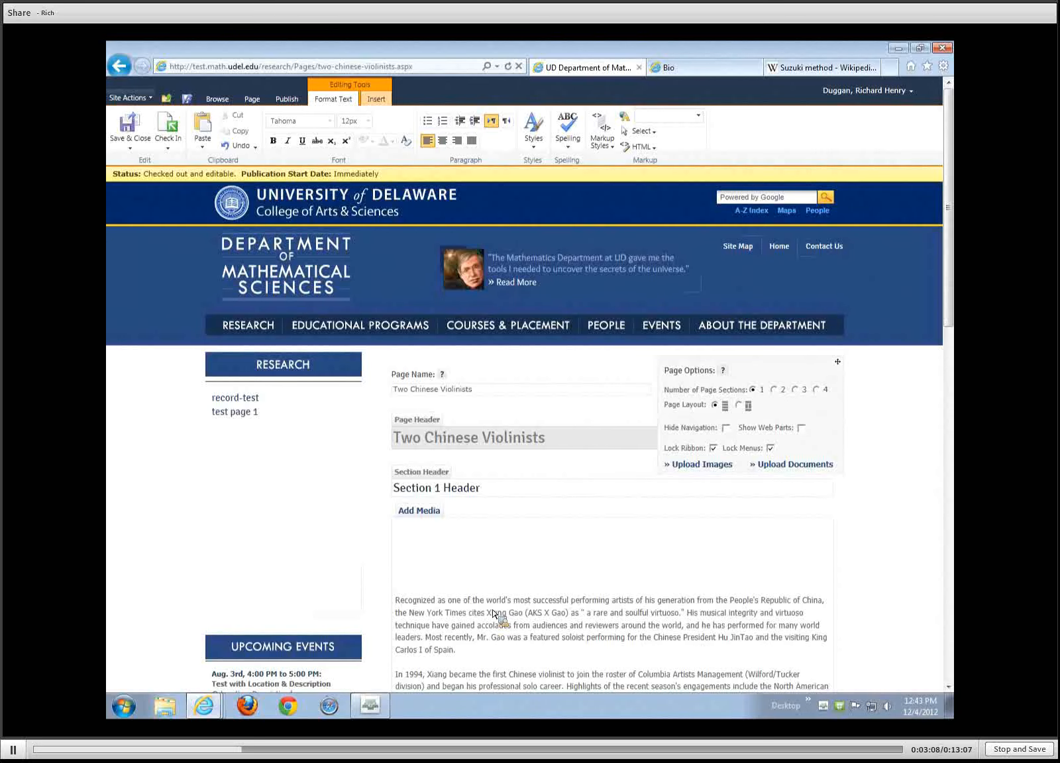
click(461, 562)
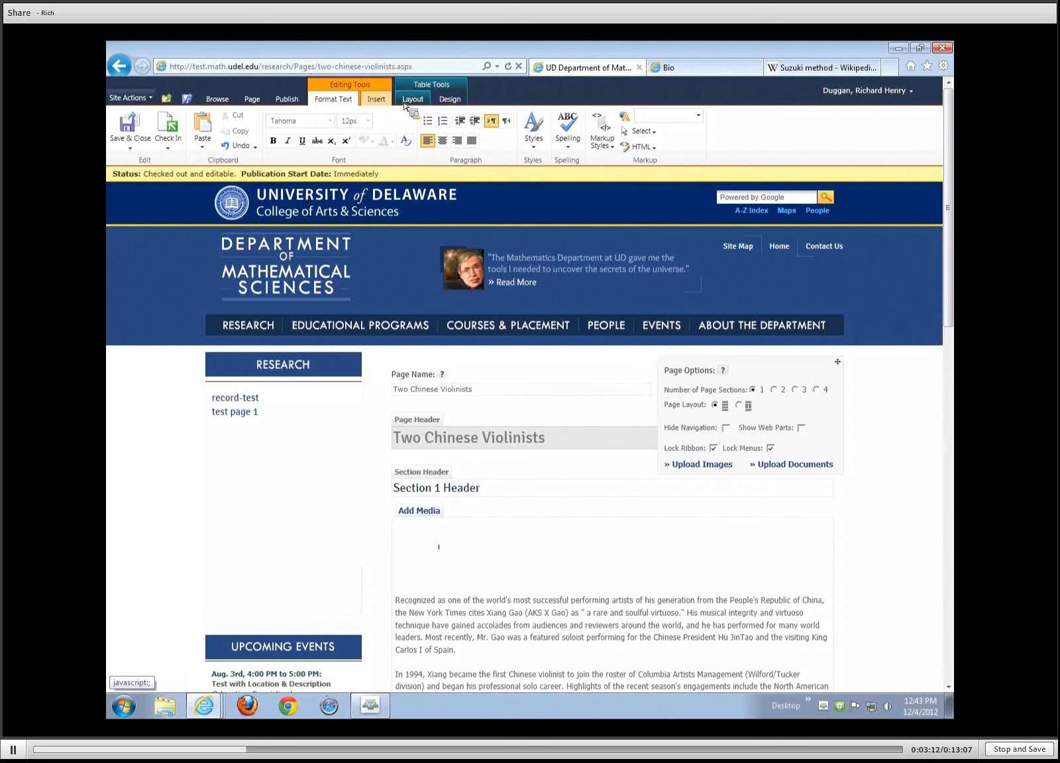
click(445, 100)
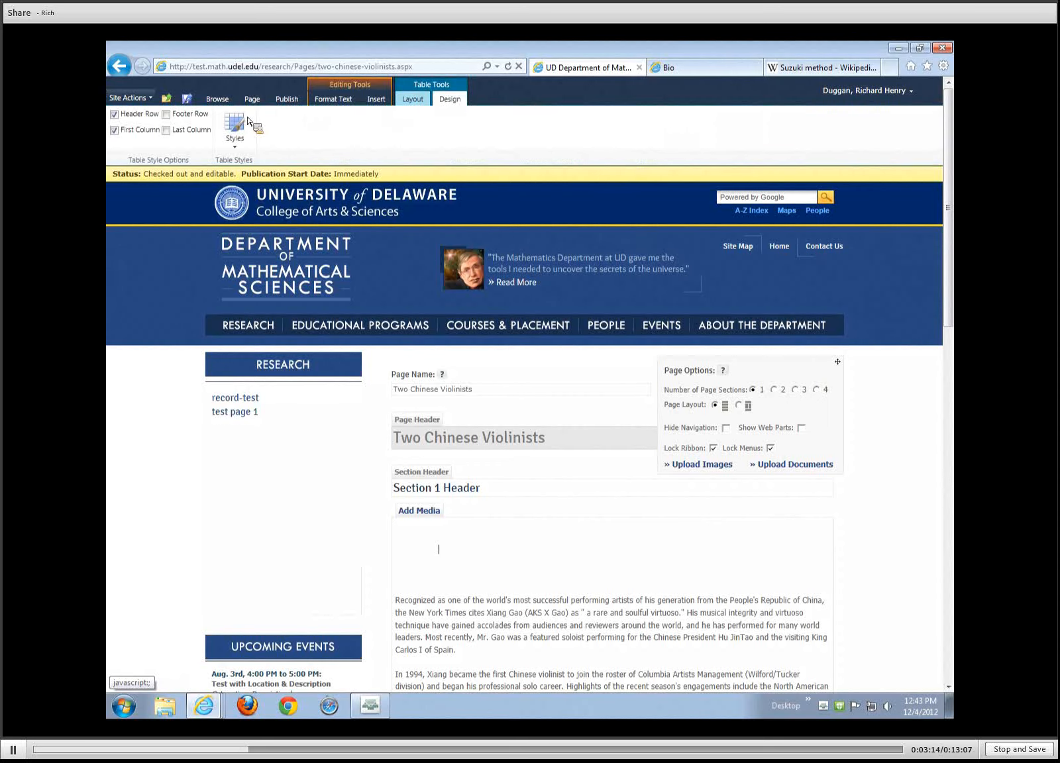
click(413, 100)
click(343, 133)
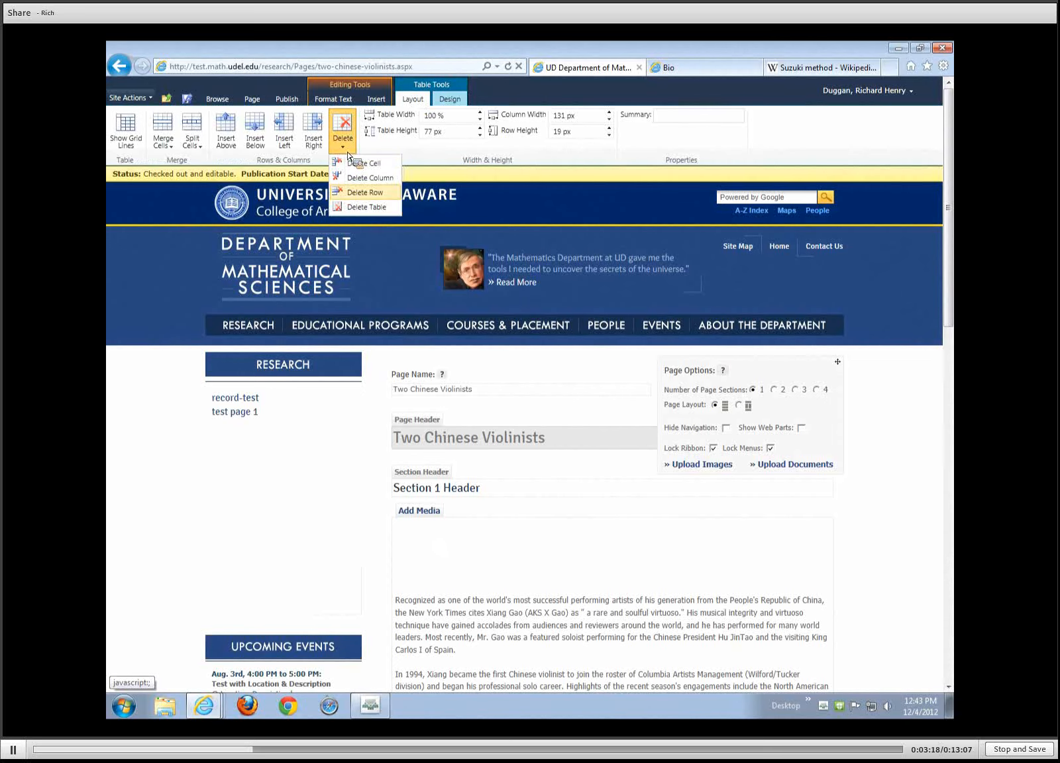
click(355, 209)
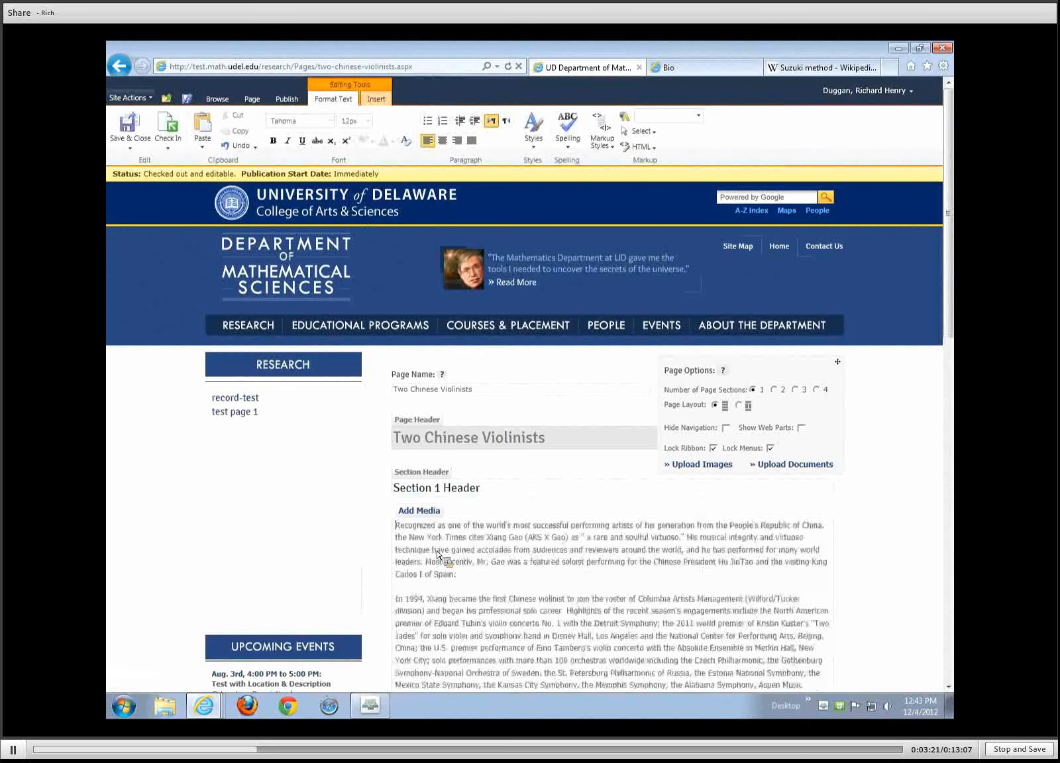
Save the page while keeping it open for editing, and set the number of page sections to 2.
click(130, 148)
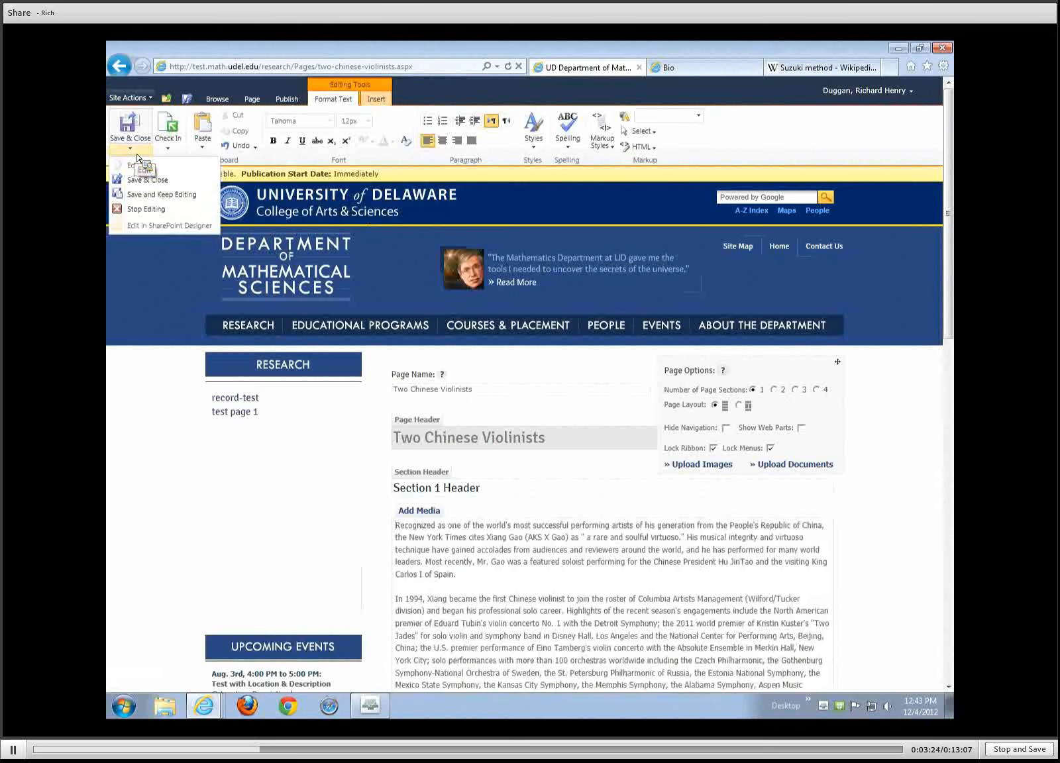
click(140, 193)
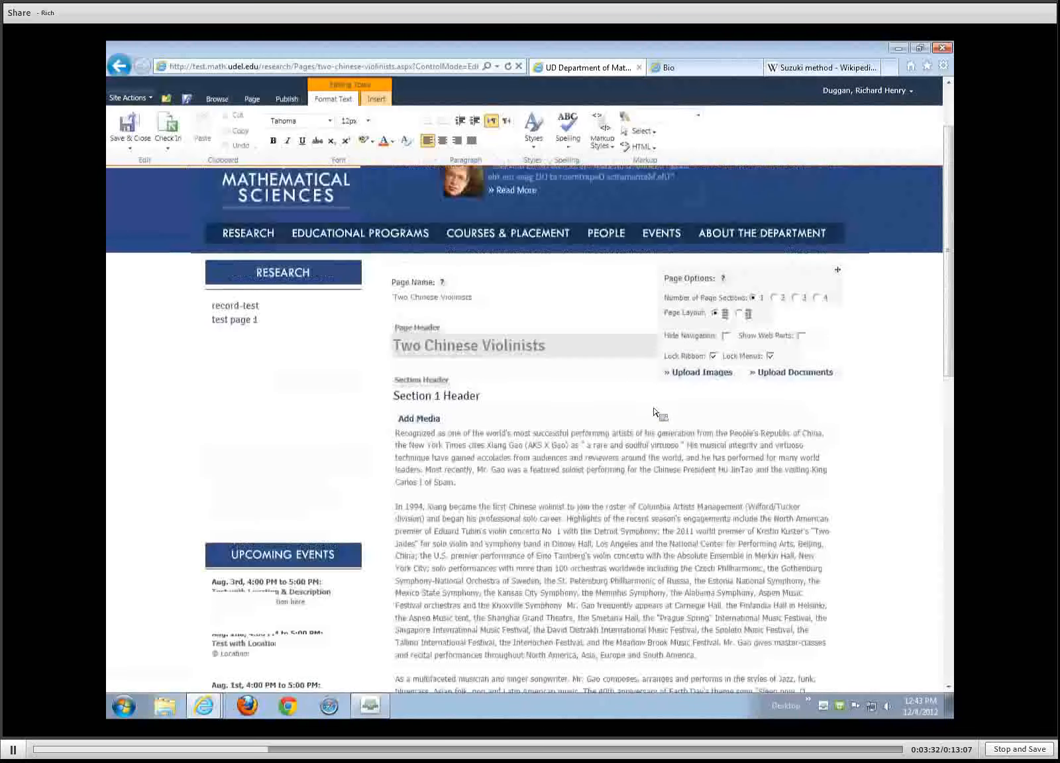
click(776, 299)
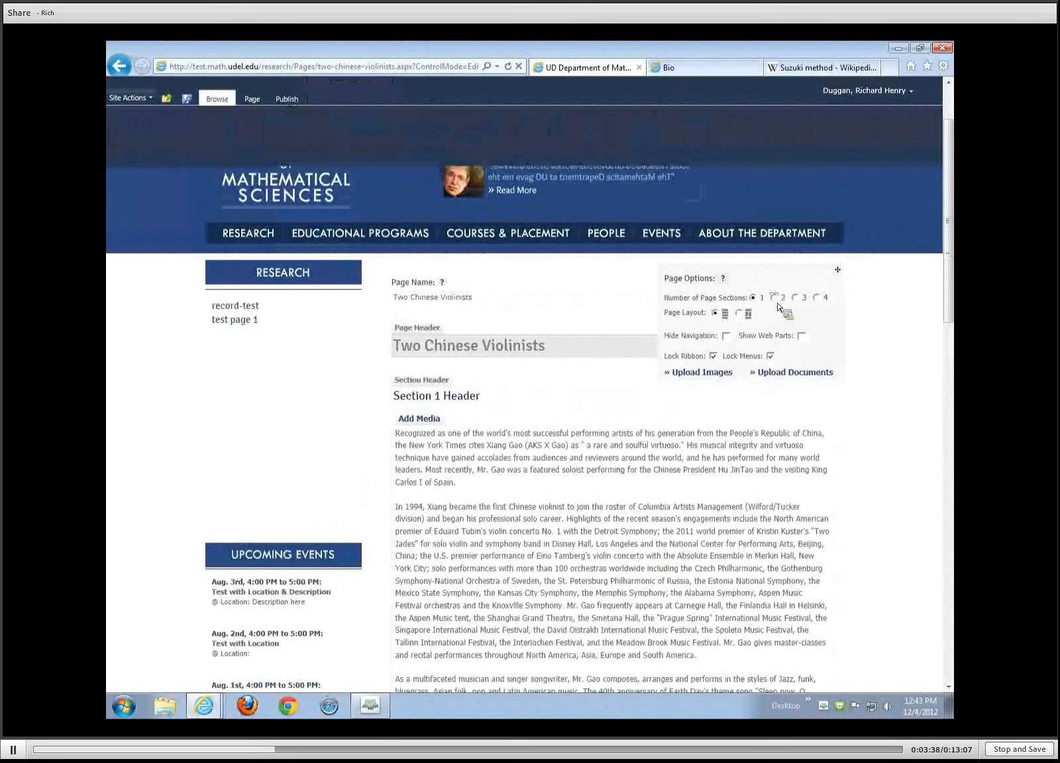
scroll(586, 490, down, 5)
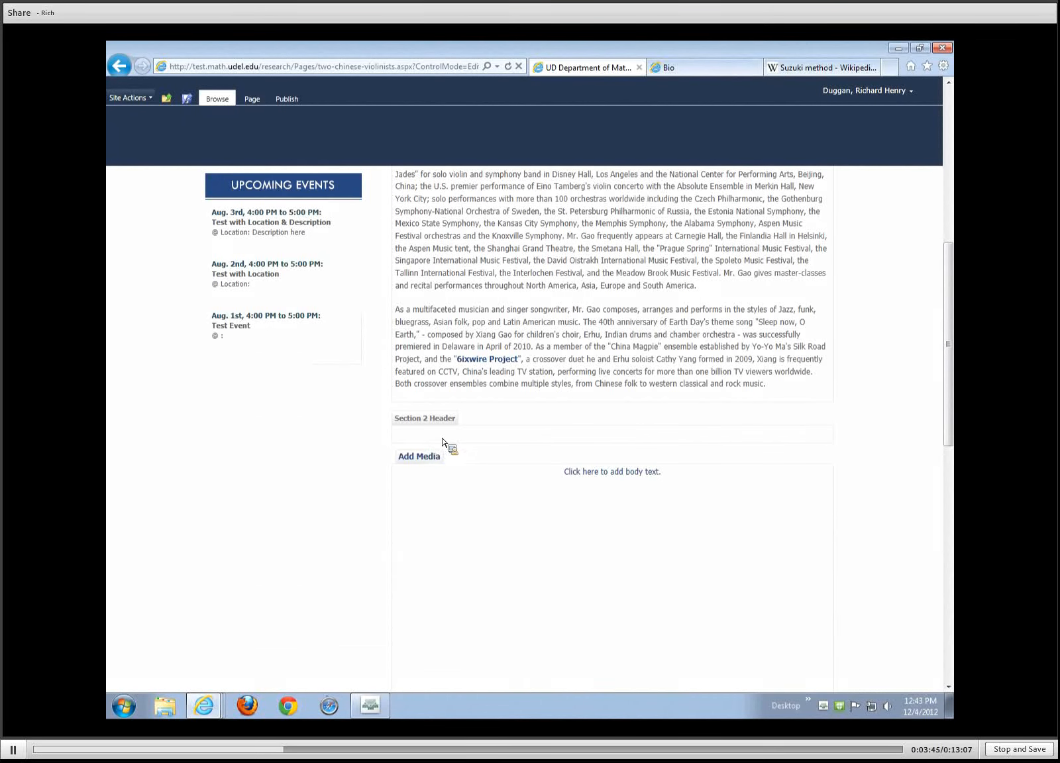
Copy the highlighted passage from the Wikipedia Suzuki method article and paste it into the empty Section 2 body.
click(816, 69)
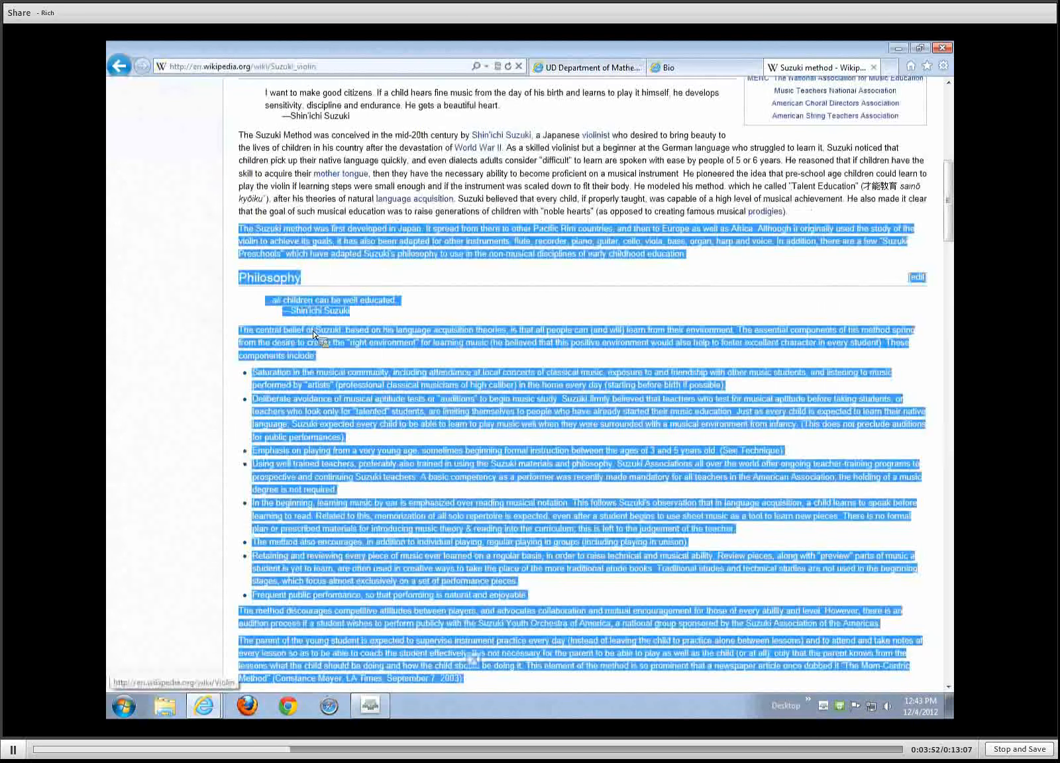
right_click(283, 229)
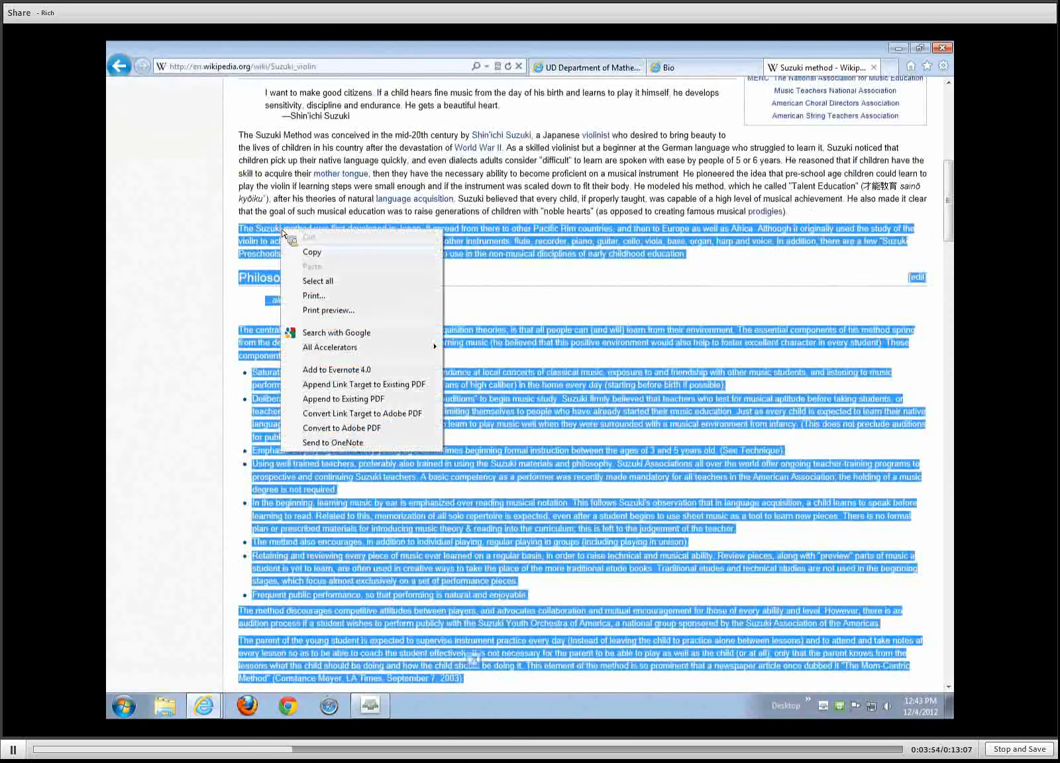
click(311, 252)
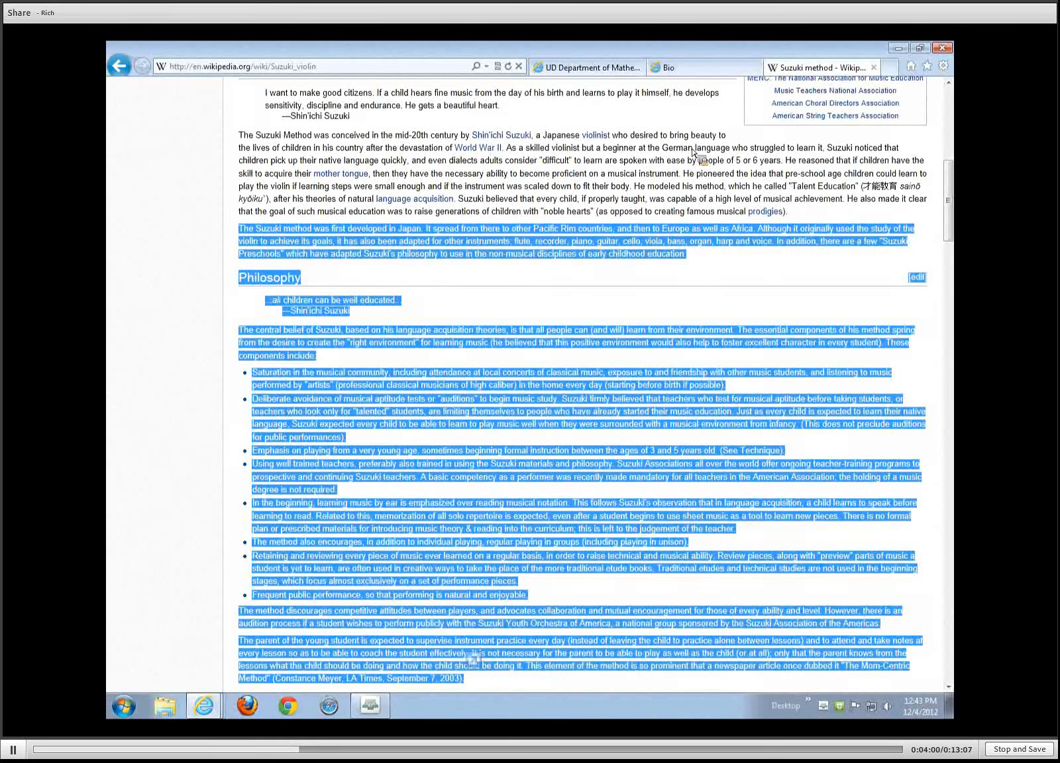
click(570, 70)
click(562, 557)
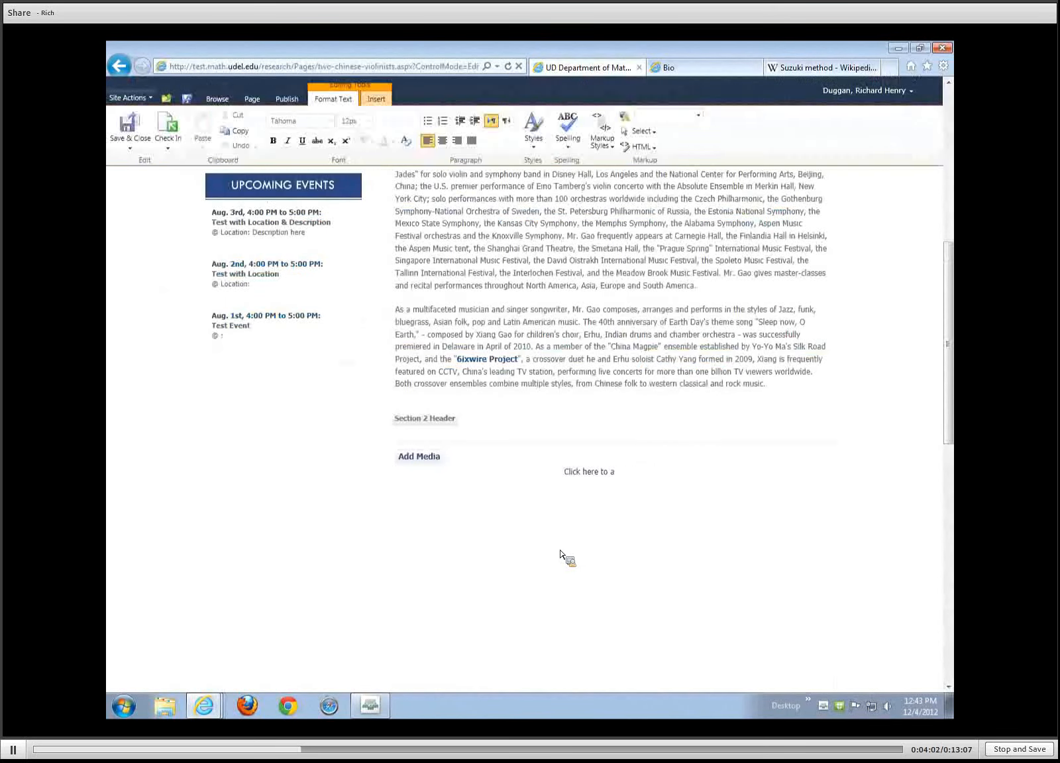
right_click(463, 505)
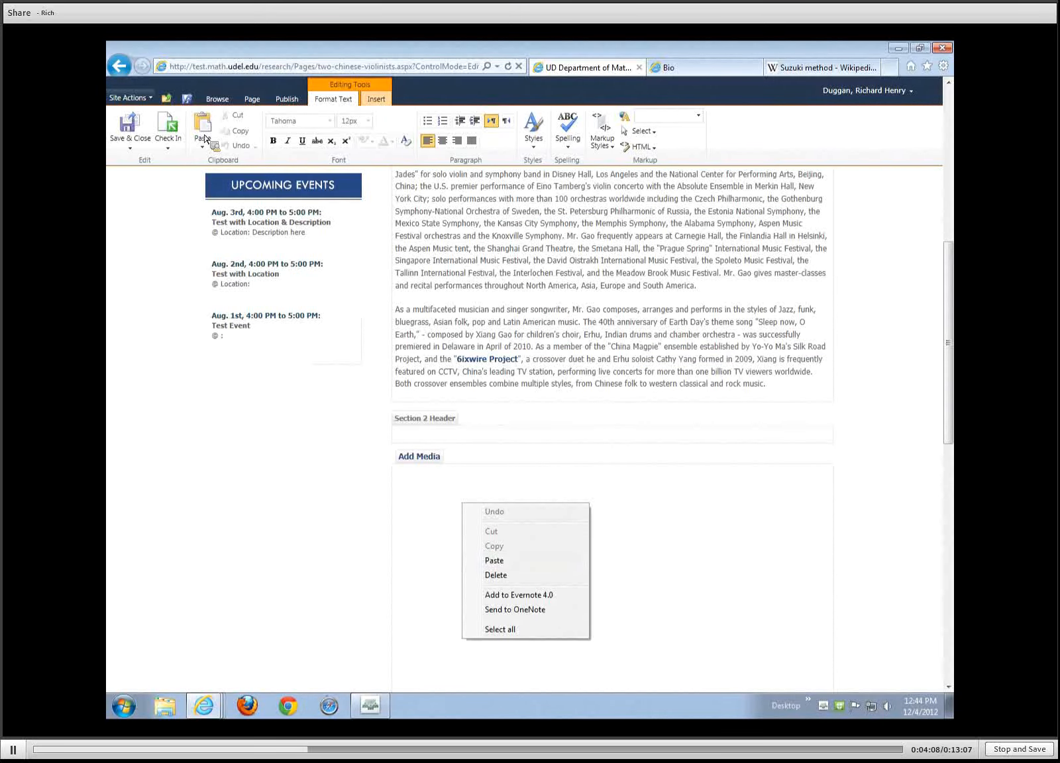
click(494, 561)
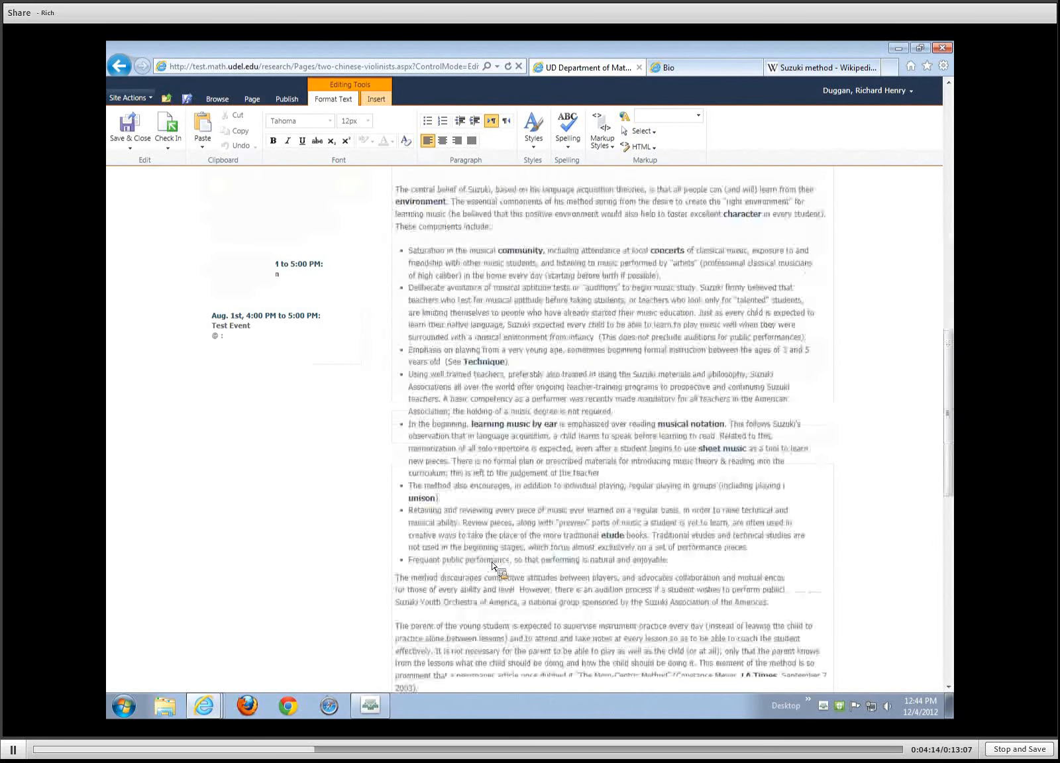
Review the pasted Suzuki text from the start of Section 2 through its closing paragraph.
scroll(748, 424, up, 3)
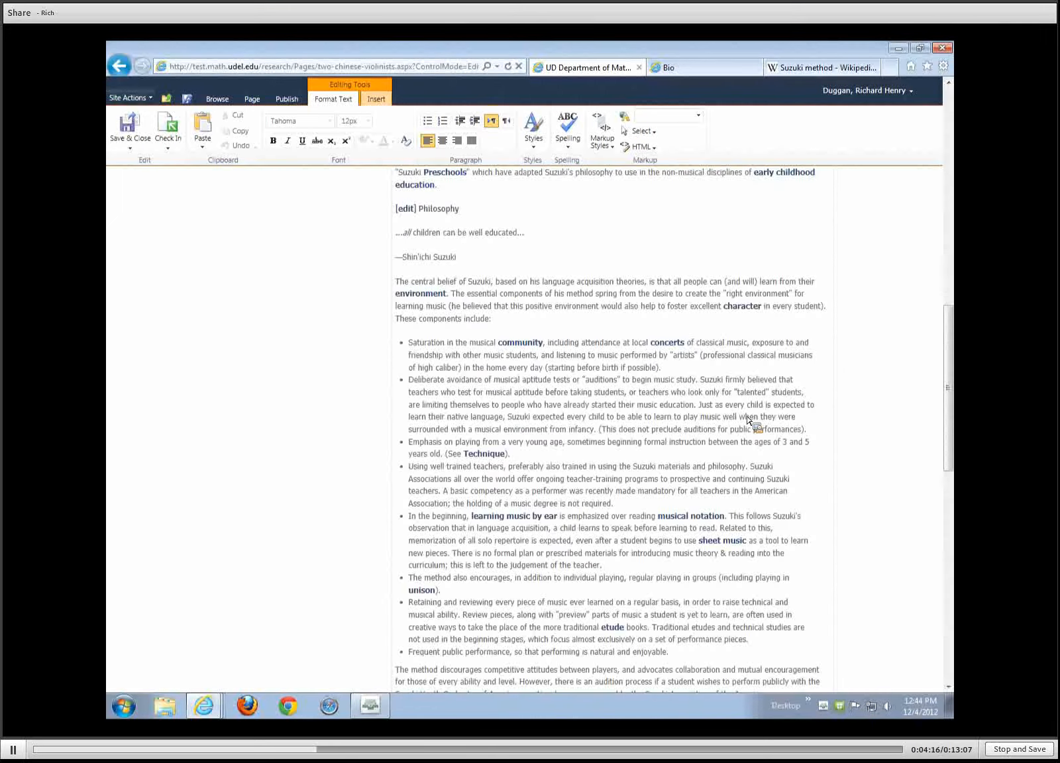
scroll(619, 416, up, 2)
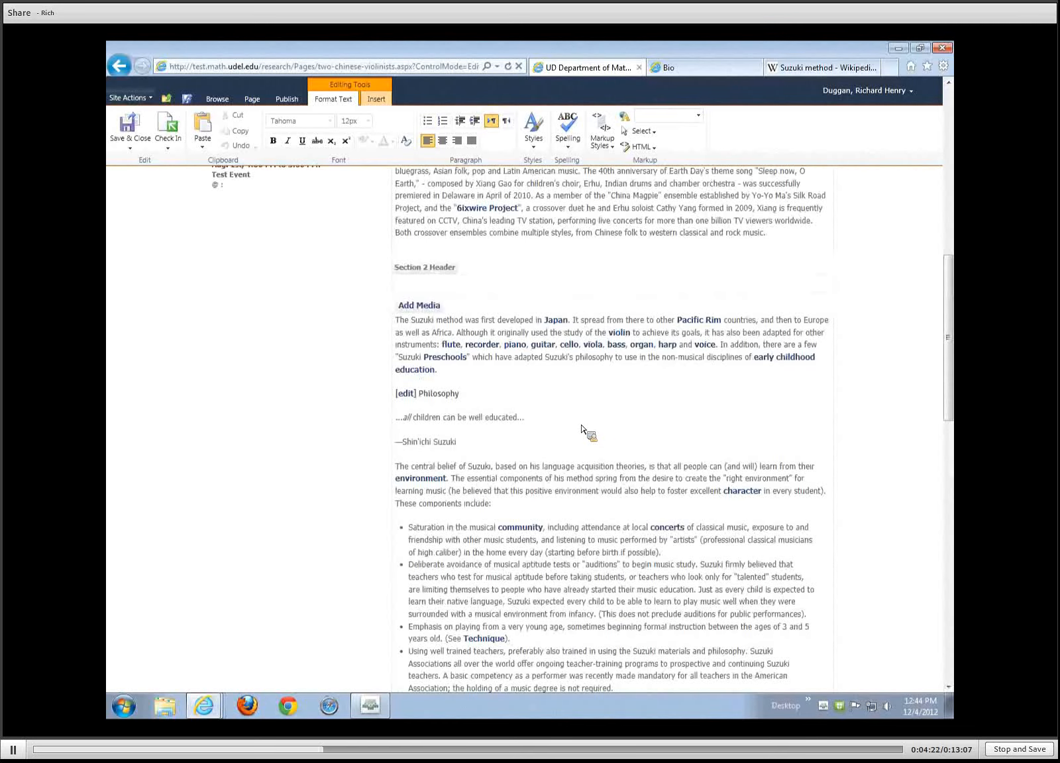
scroll(577, 432, up, 3)
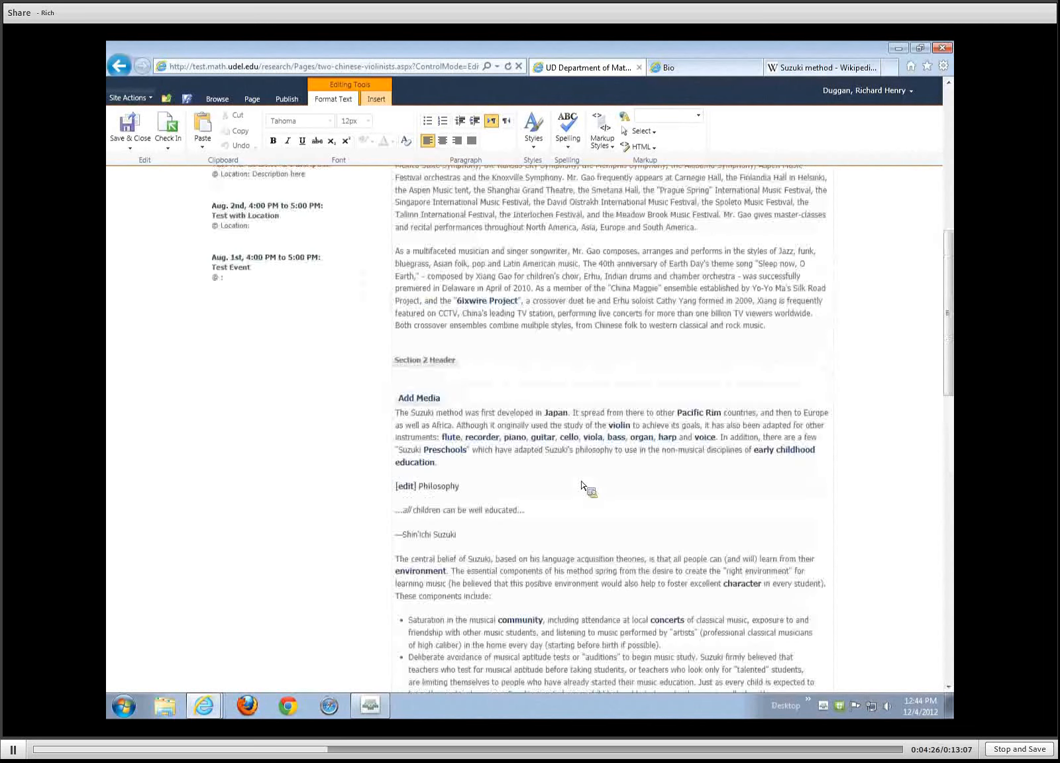
scroll(581, 485, down, 3)
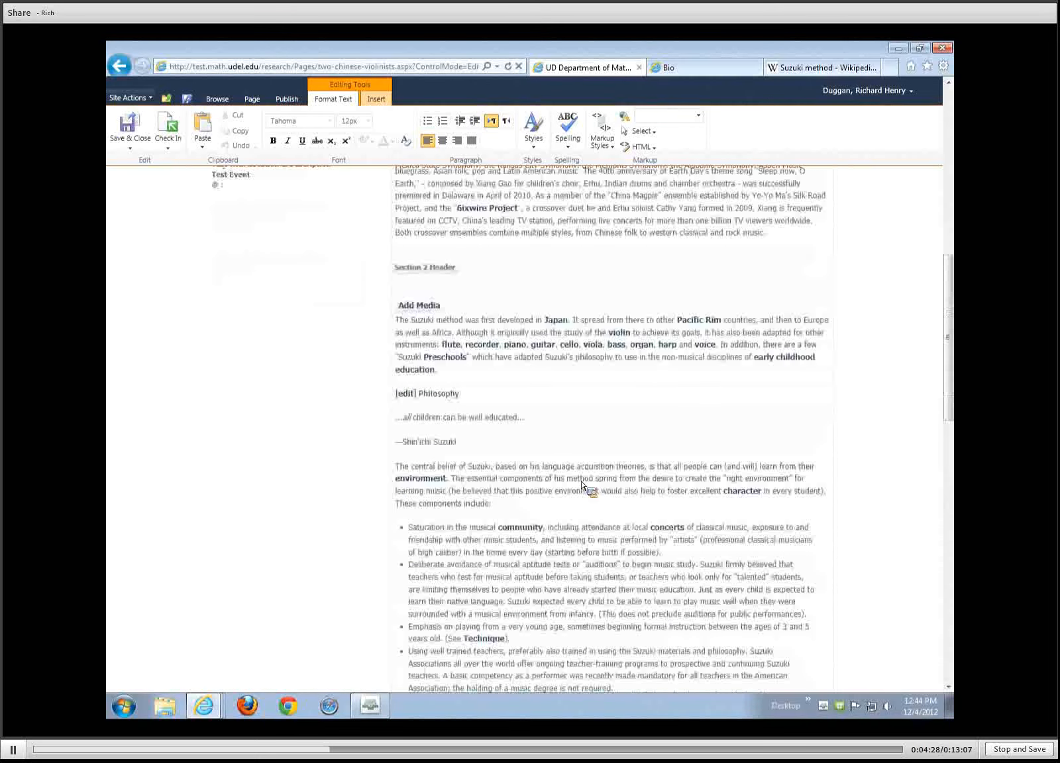
scroll(581, 486, down, 9)
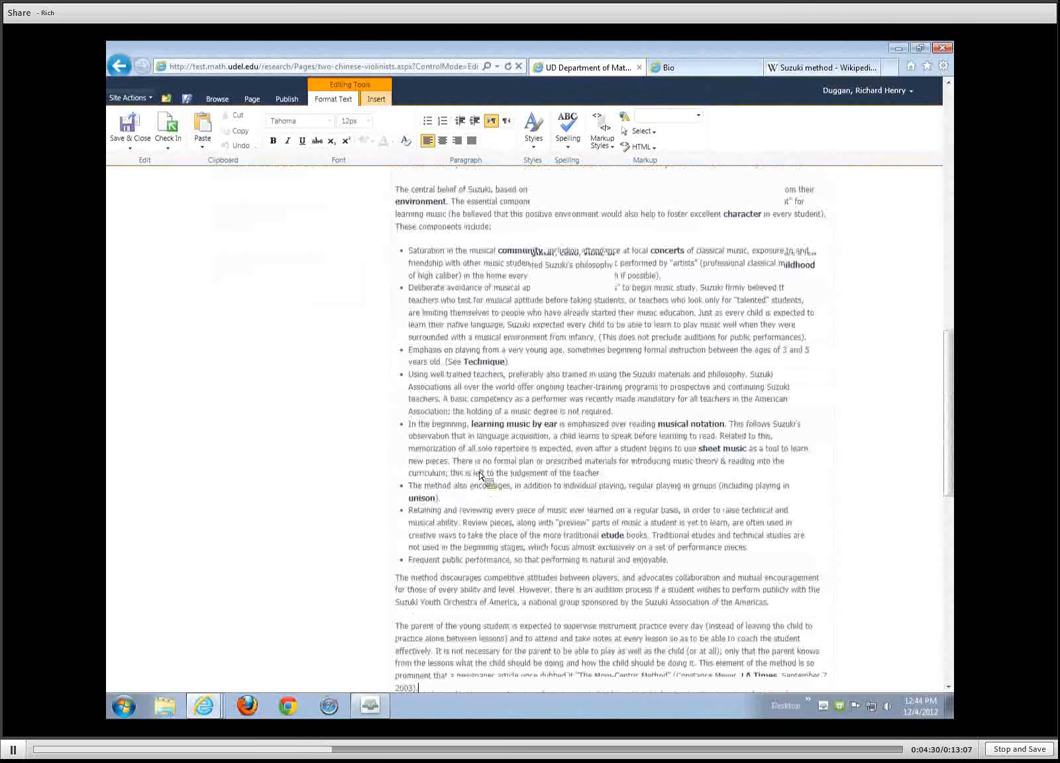
scroll(449, 500, down, 3)
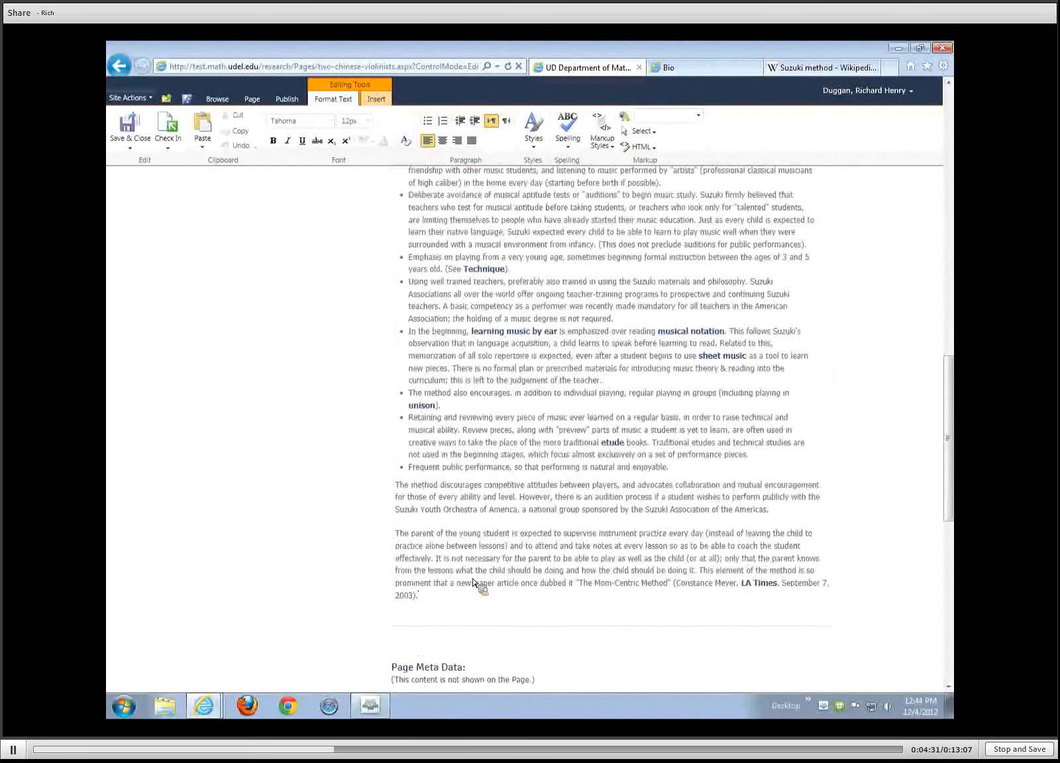
scroll(487, 545, up, 15)
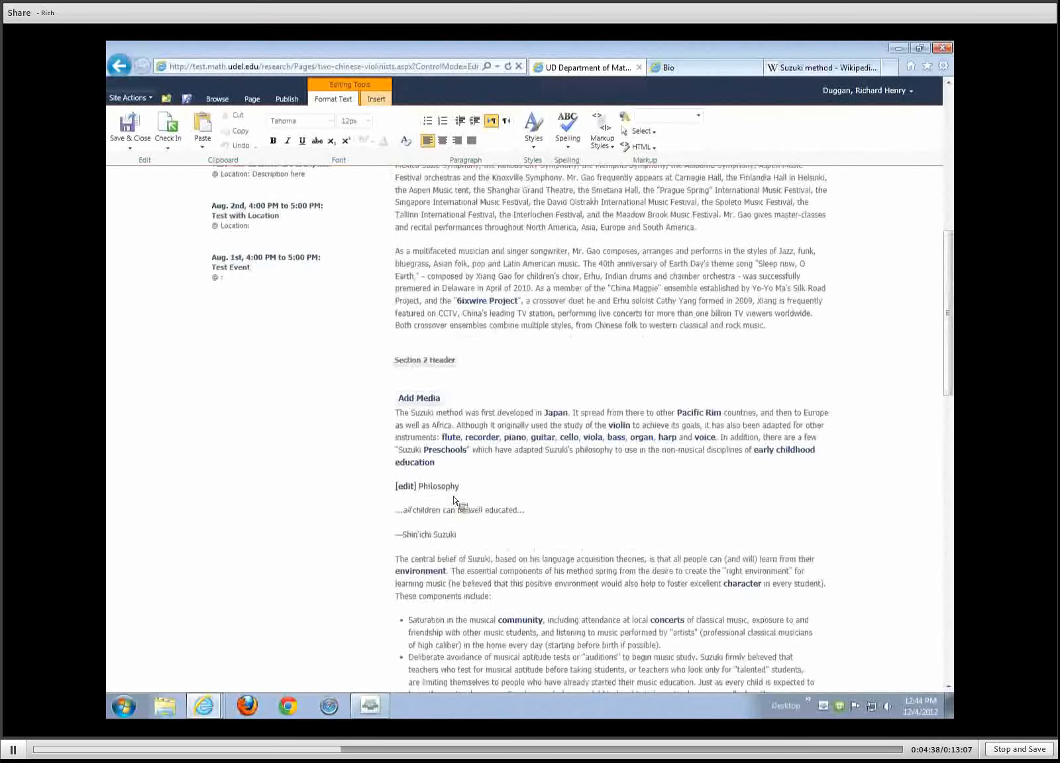
Apply the Default / Paragraph markup style to the pasted text in Section 2.
click(456, 492)
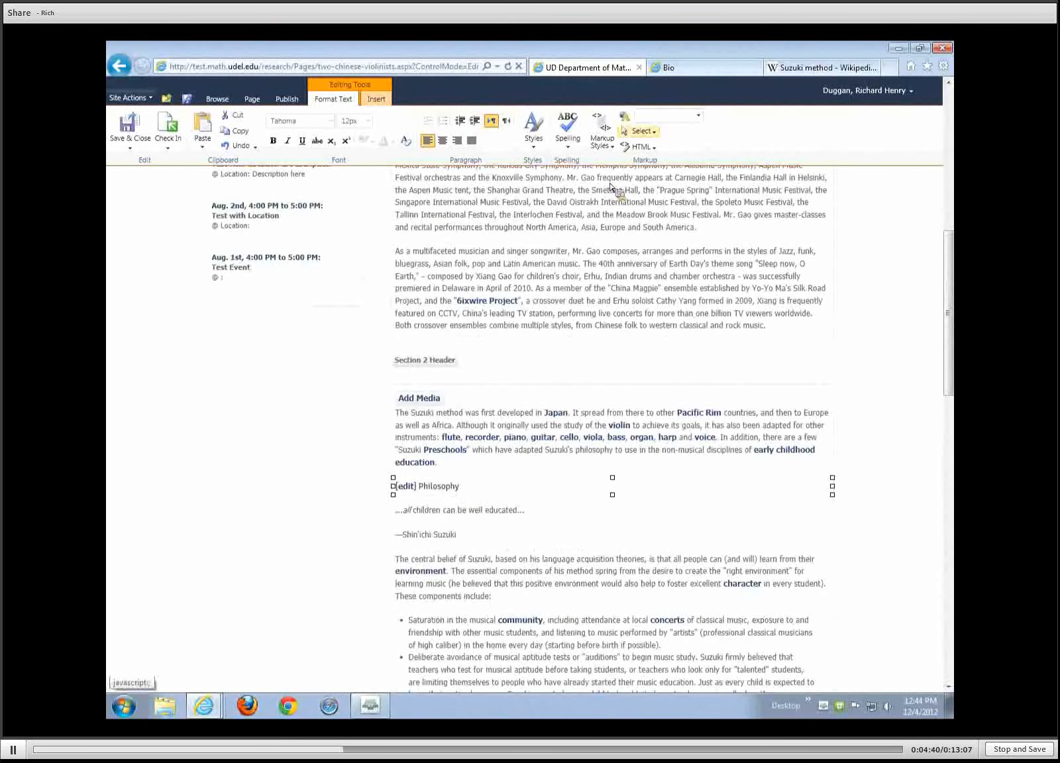
click(609, 142)
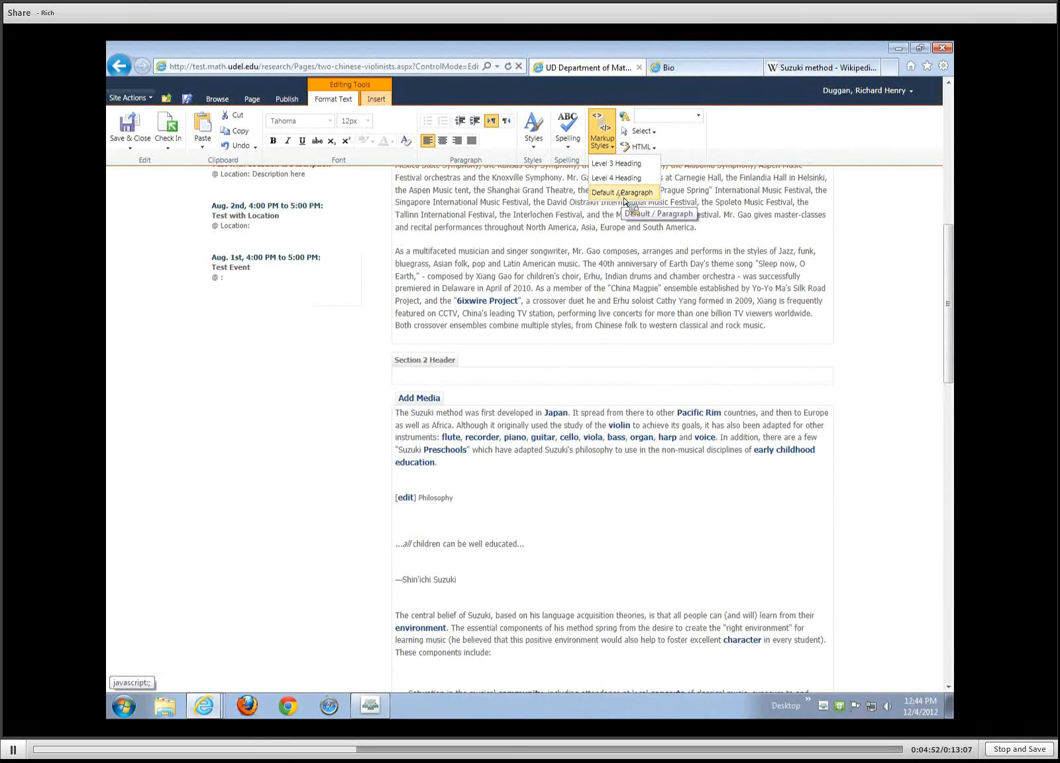
click(623, 656)
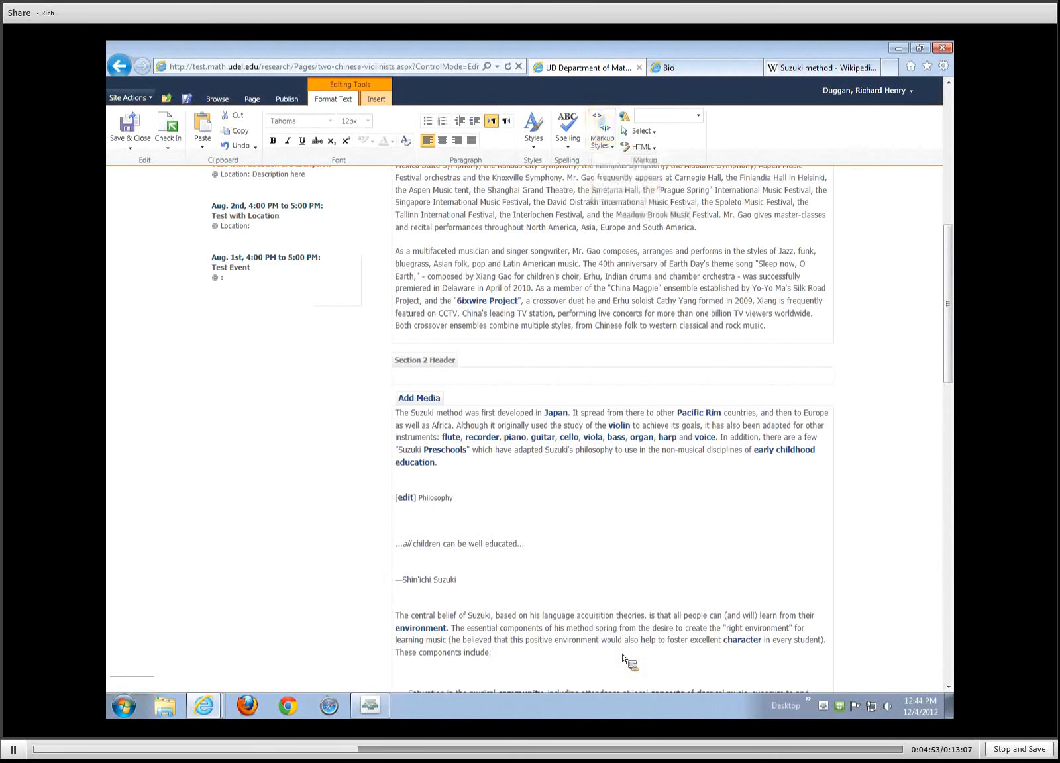
Remove the extra blank space between the introductory Suzuki paragraph and the Philosophy heading.
click(481, 544)
click(419, 482)
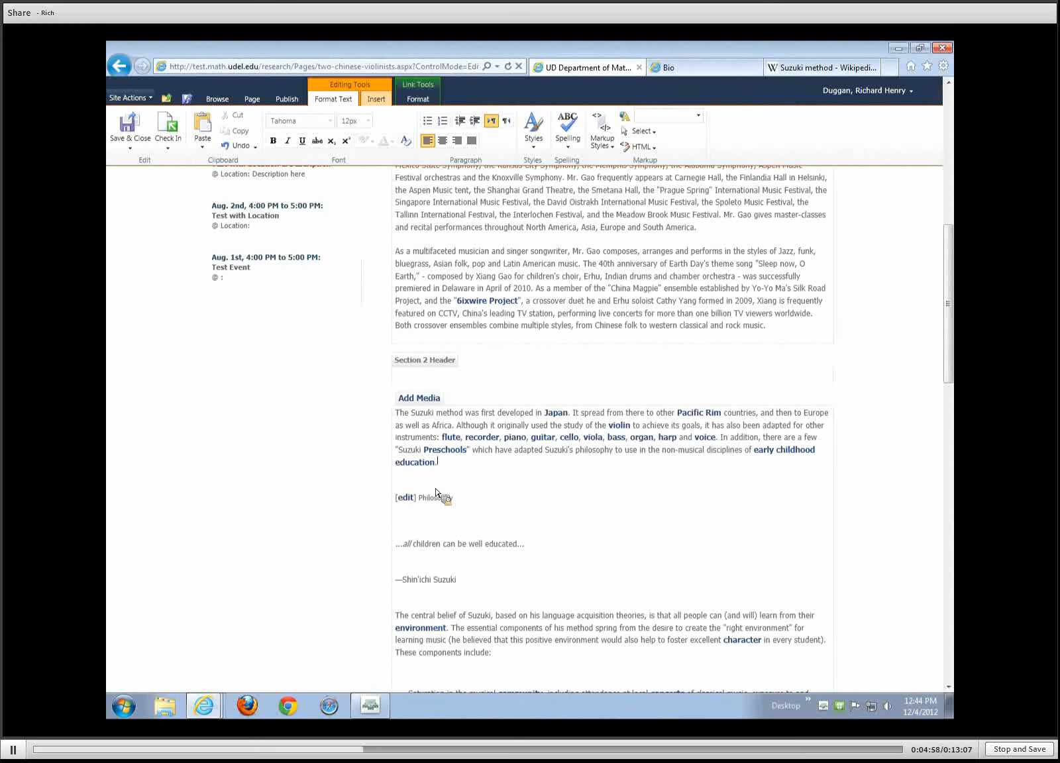
key(Return)
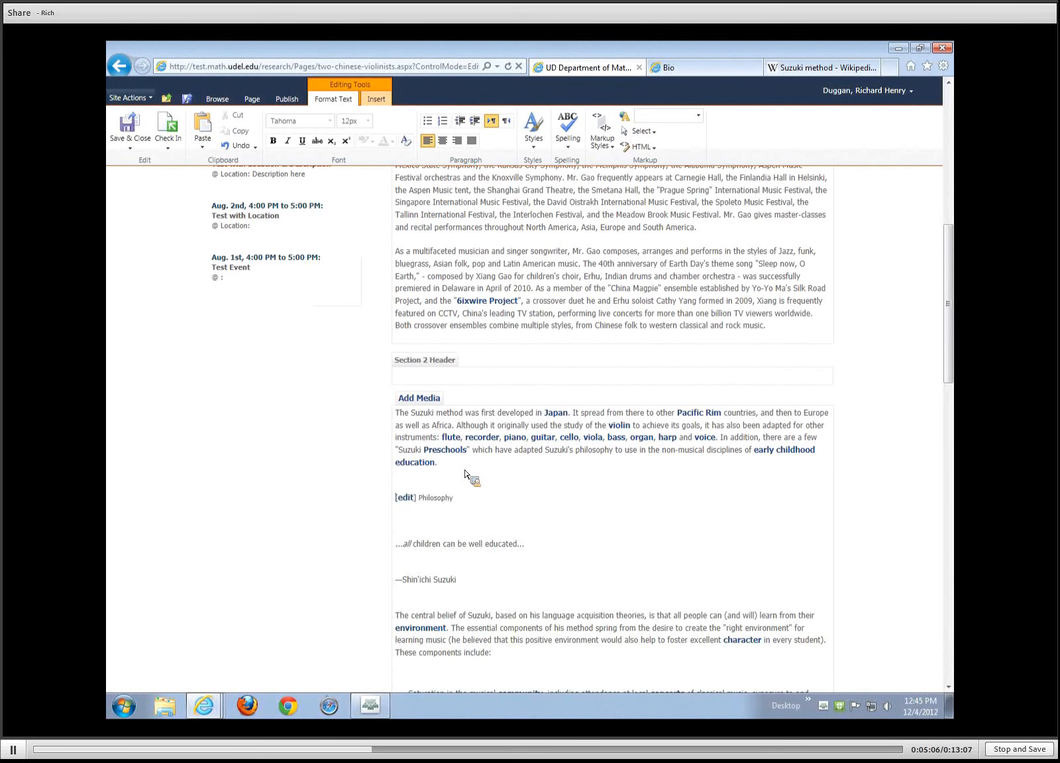
key(BackSpace)
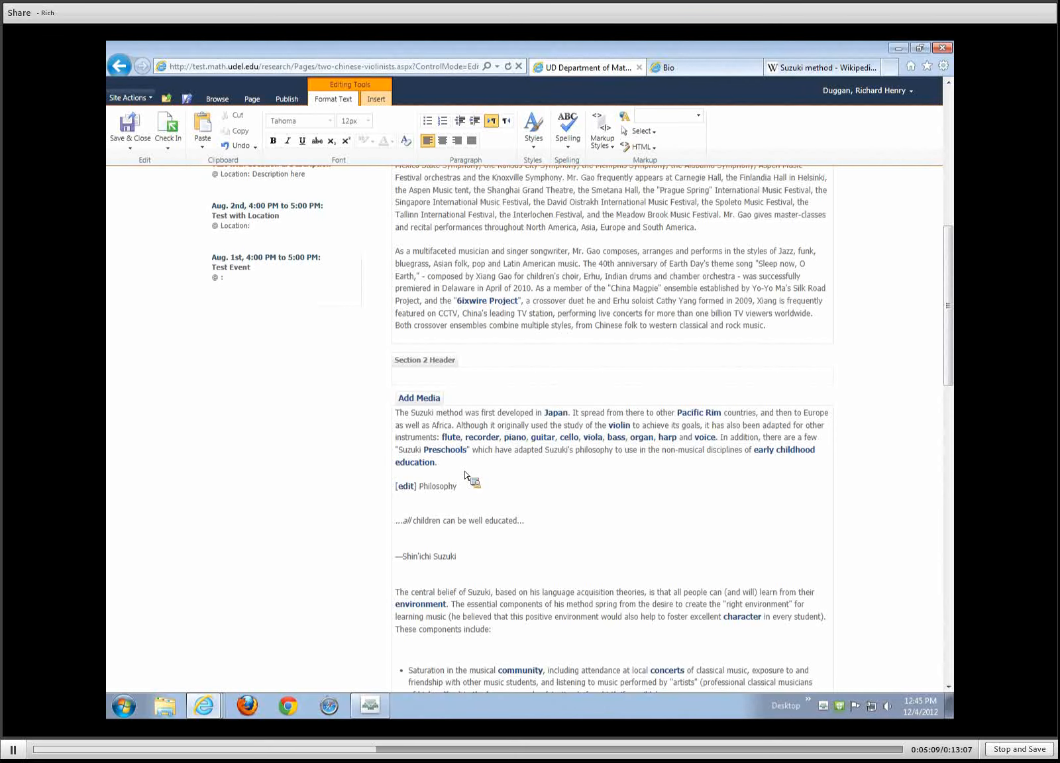
Tighten the spacing around the "...all children can be well educated..." quote, keeping it on its own line below Philosophy.
key(Down)
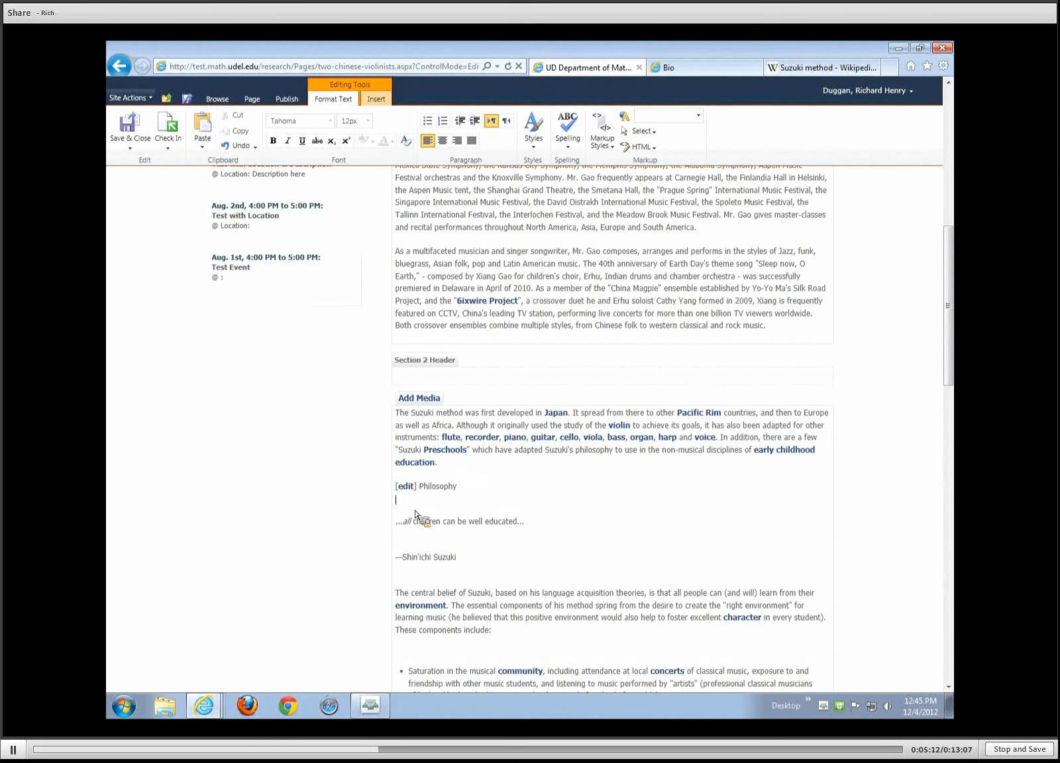
key(Down)
key(BackSpace)
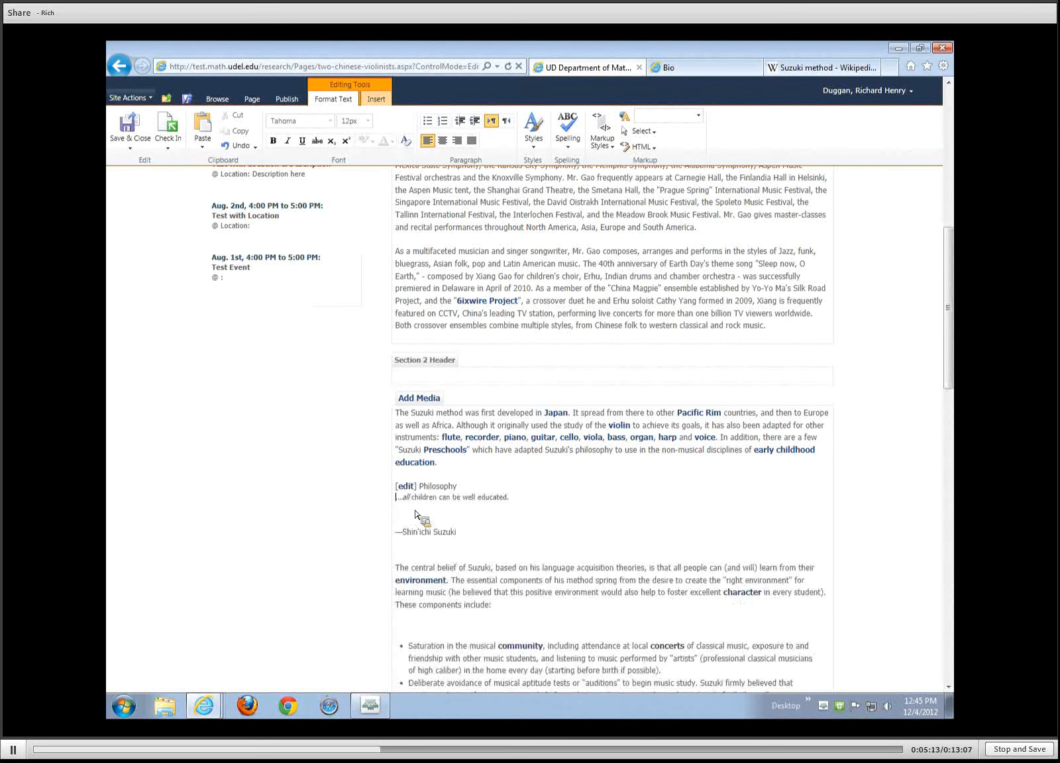
key(BackSpace)
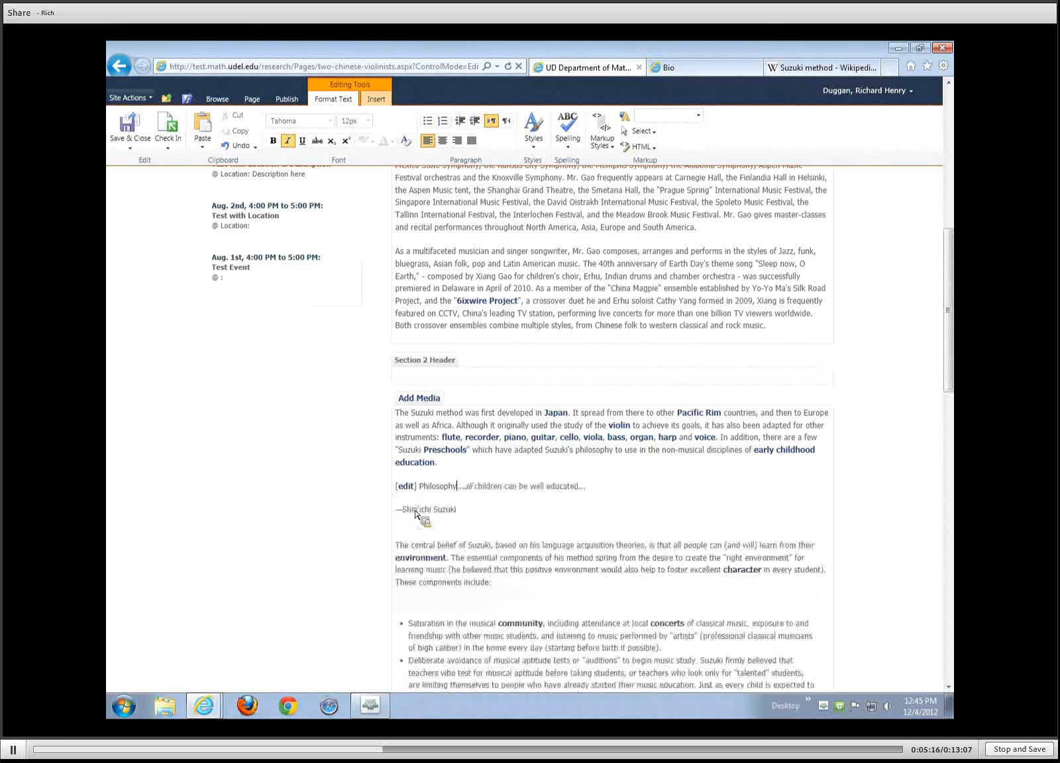
key(Return)
key(BackSpace)
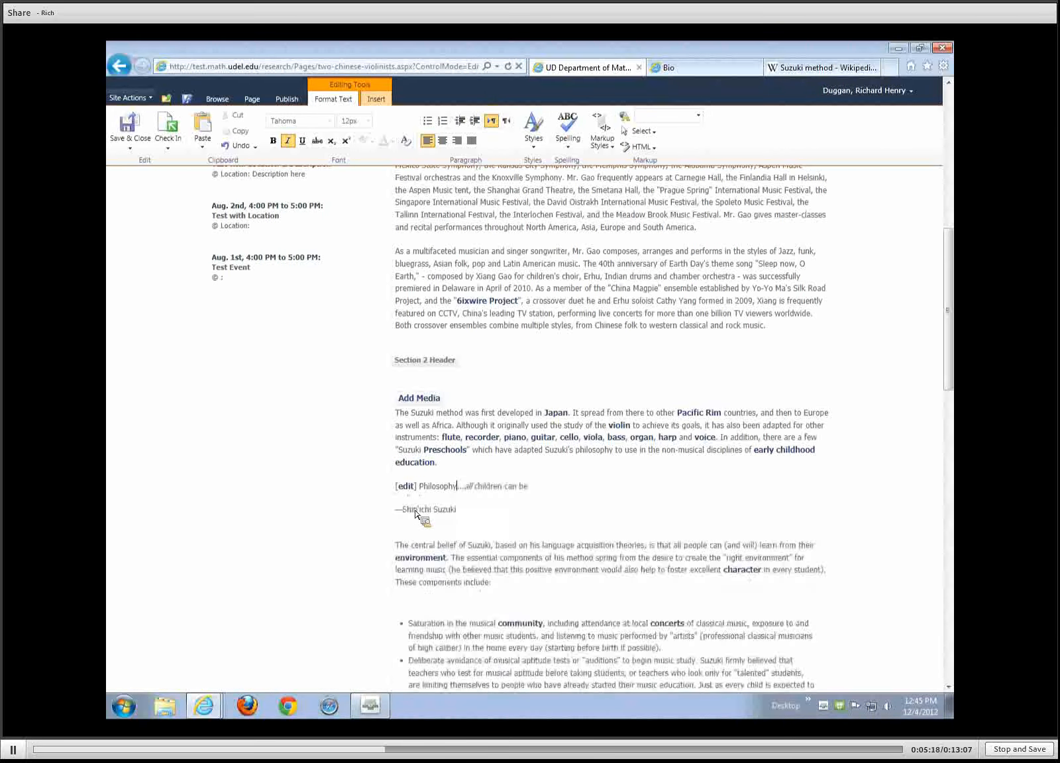
key(Return)
key(Return)
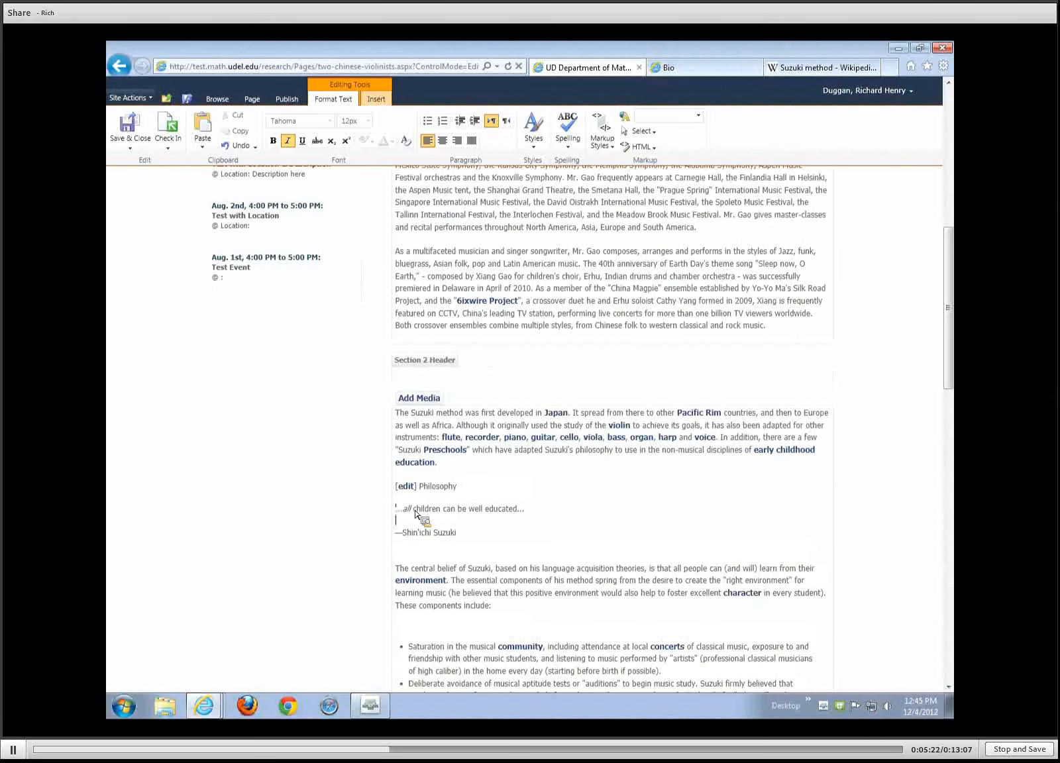
Reduce the gap between the quote's attribution and the "The central belief of Suzuki" paragraph to one blank line.
key(Down)
key(Down)
key(BackSpace)
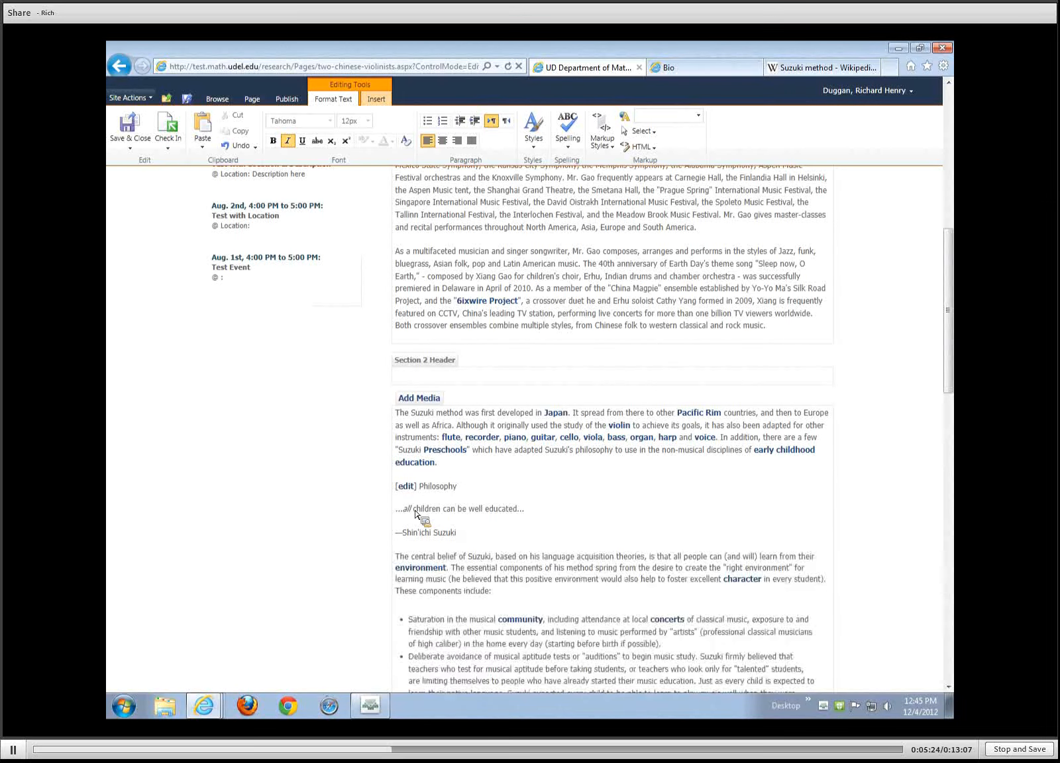
key(BackSpace)
key(Return)
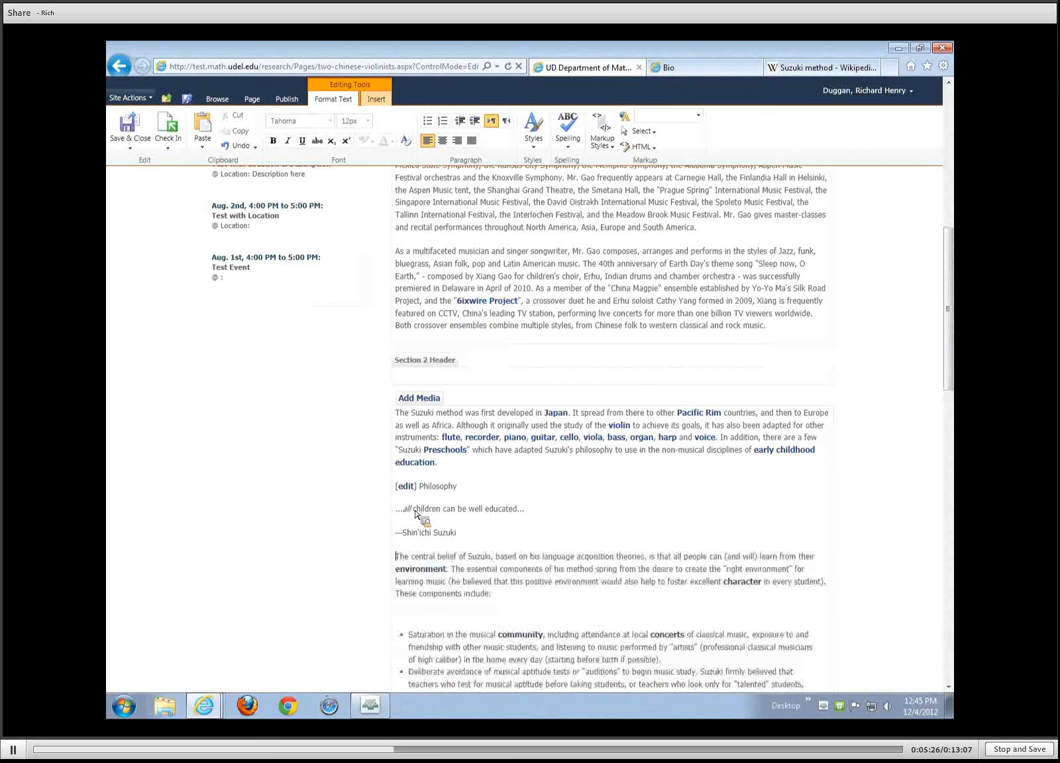
Remove the extra blank line between "These components include:" and the bulleted list.
key(Down)
key(Down)
key(Down)
key(BackSpace)
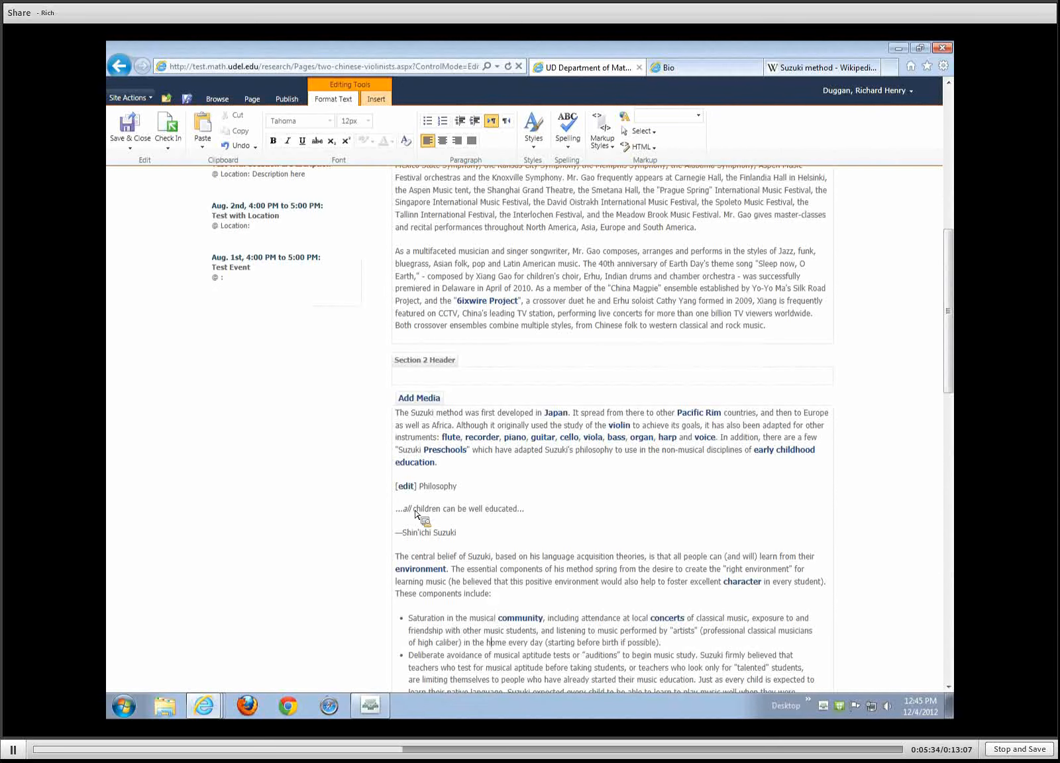
Remove the blank line between the end of the bulleted list and the "The method discourages competitive attitudes" paragraph.
key(Down)
key(Down)
key(Down)
key(Down)
key(Down)
key(Down)
key(Down)
key(Down)
key(Down)
key(Down)
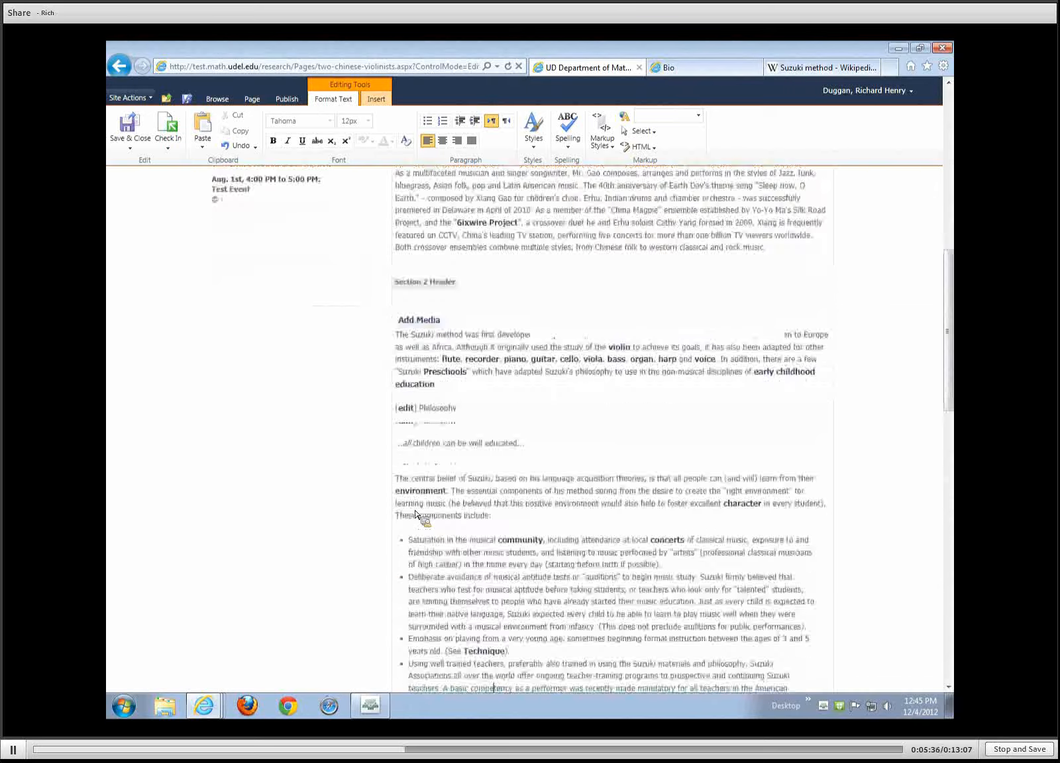
key(Down)
key(Down)
key(Down)
key(Down)
key(Down)
key(Down)
key(Down)
key(Down)
key(Down)
key(Down)
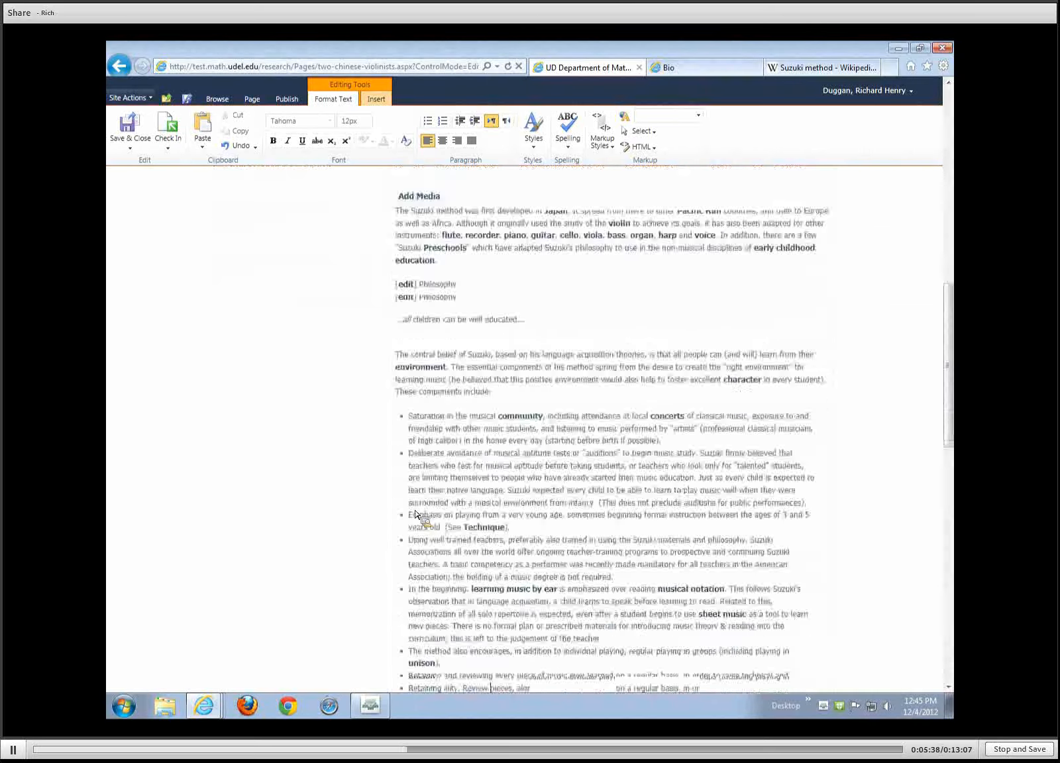
key(Down)
key(Down)
key(Down)
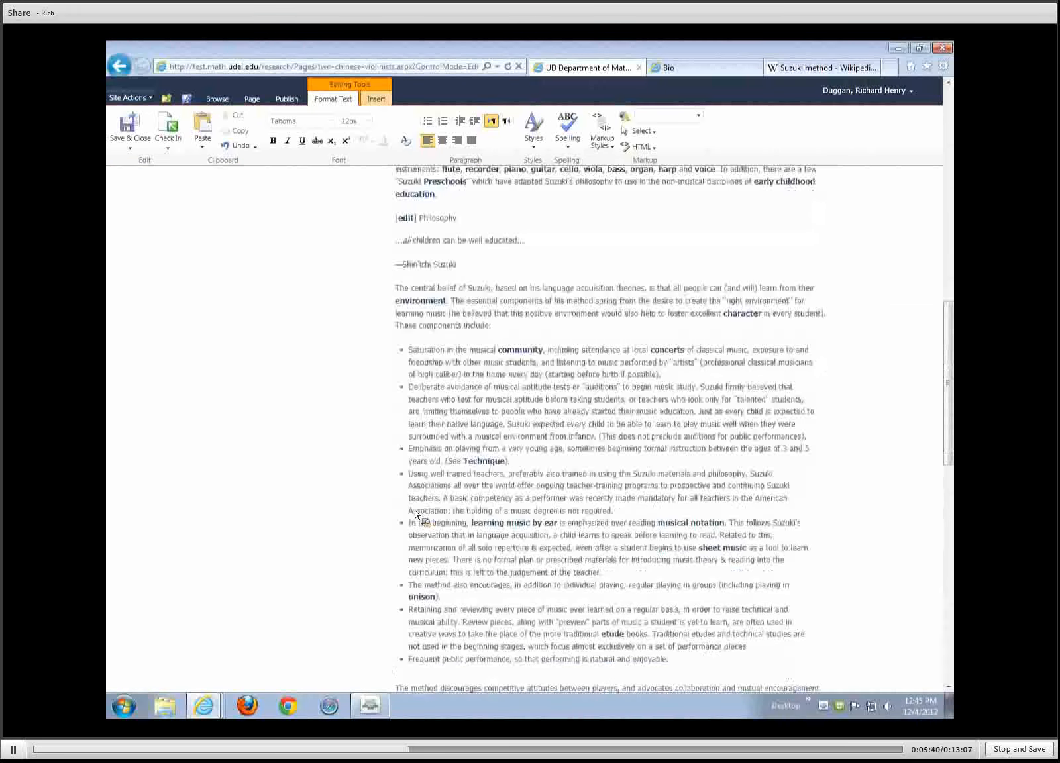
key(Home)
key(Down)
key(Down)
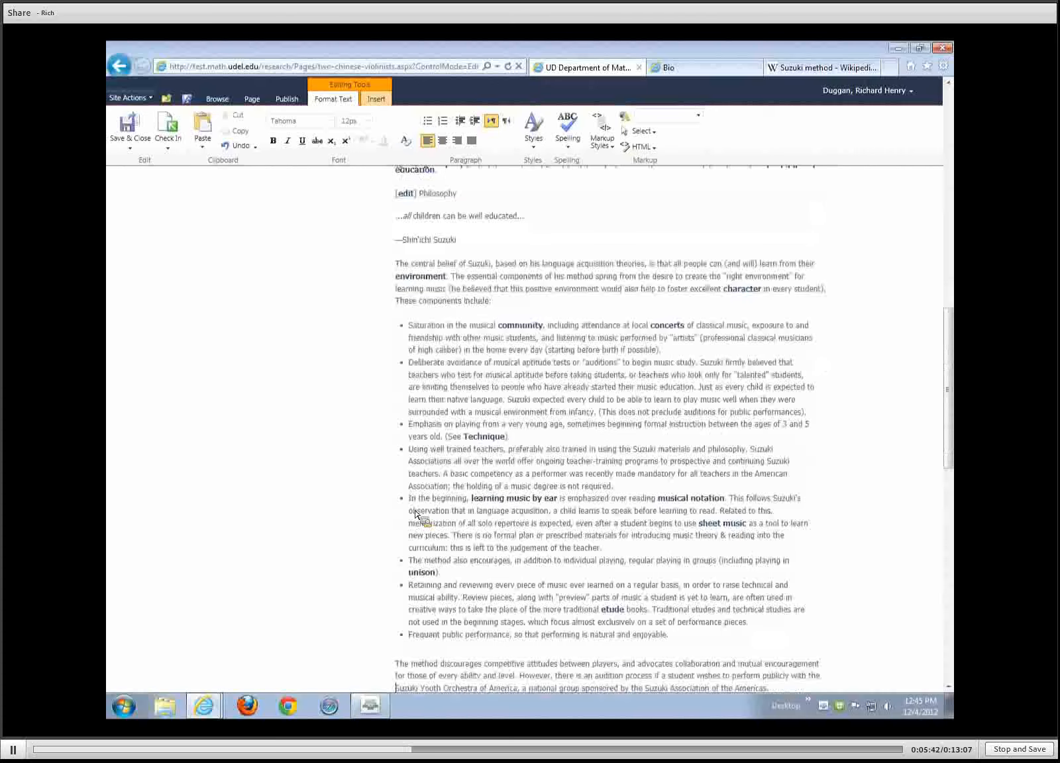
key(Up)
key(Up)
key(BackSpace)
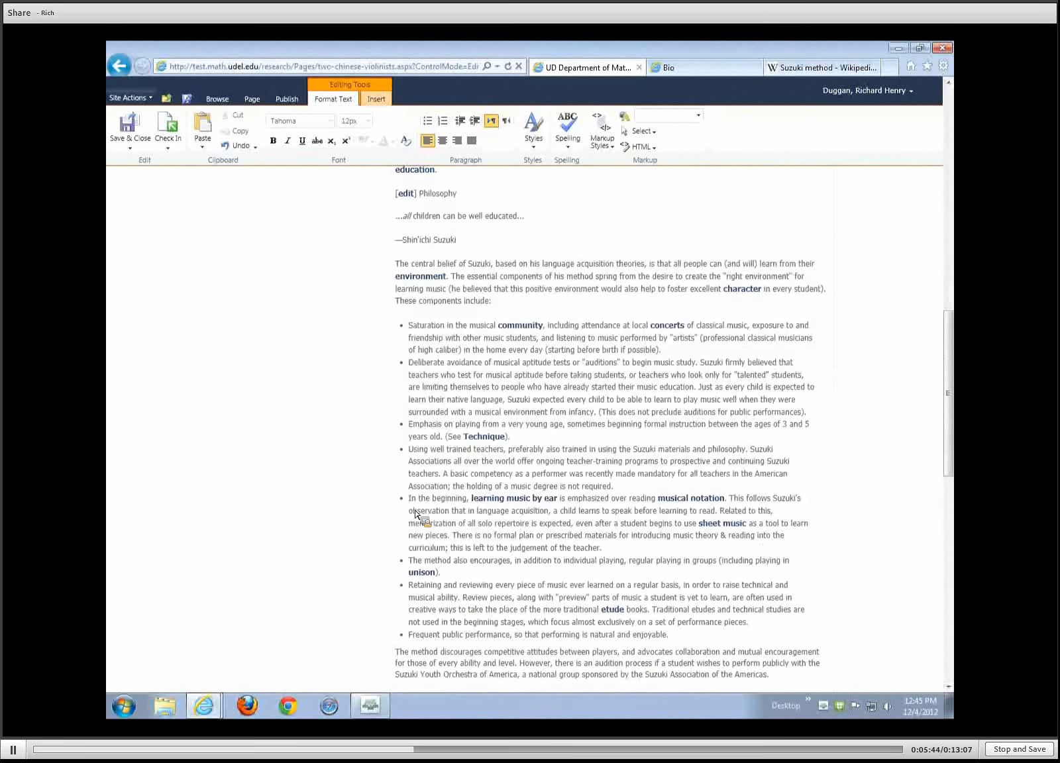
Check the spacing of the last Section 2 paragraphs and return to the beginning of Section 2.
key(Down)
key(Down)
key(Down)
key(Down)
key(Down)
key(Down)
key(Down)
key(Down)
key(Down)
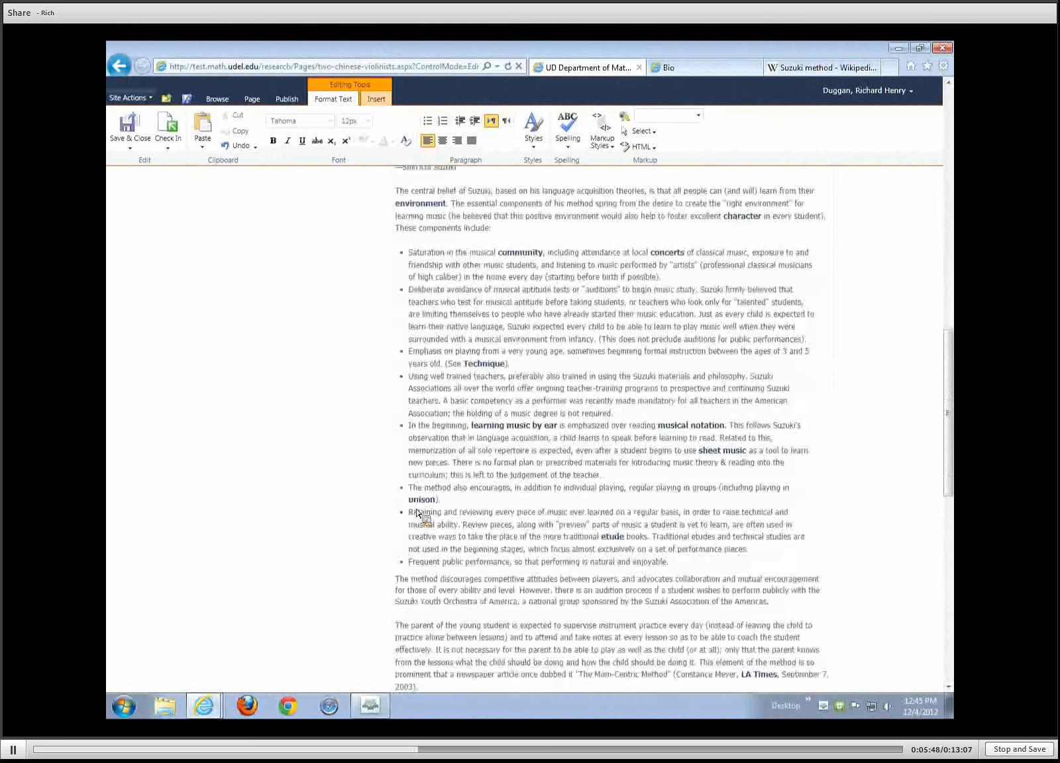
drag(950, 373, 952, 225)
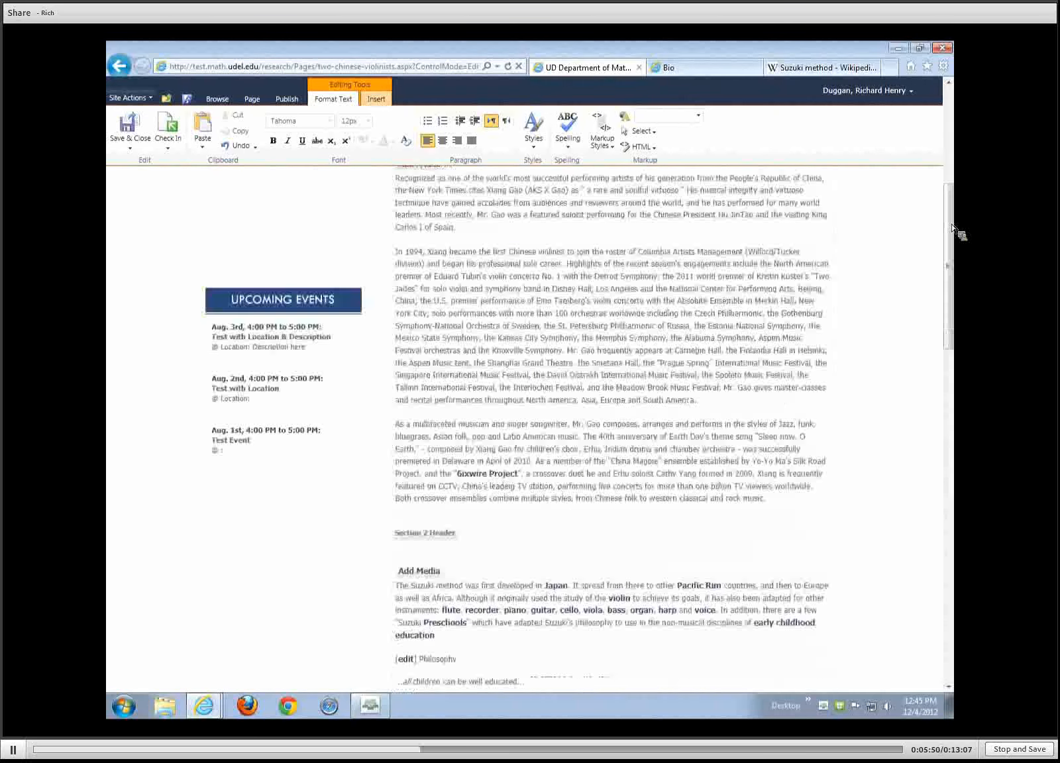
scroll(672, 574, down, 1)
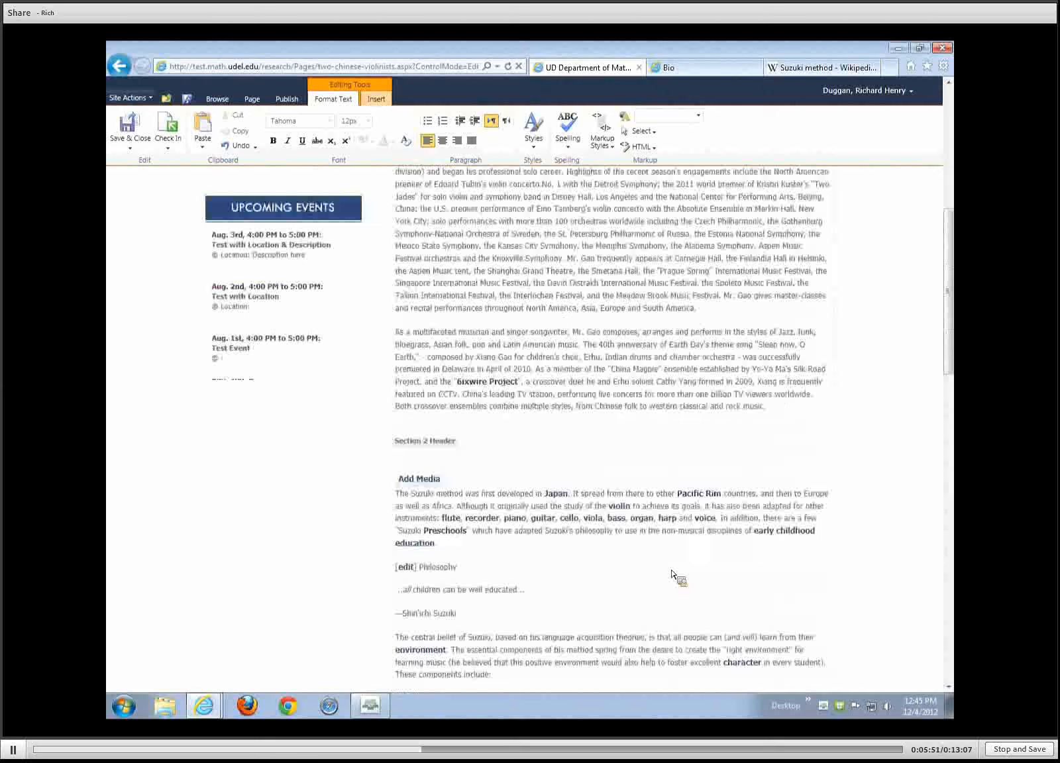
Remove the hyperlink from the word "edit" in the "[edit] Philosophy" line.
click(408, 568)
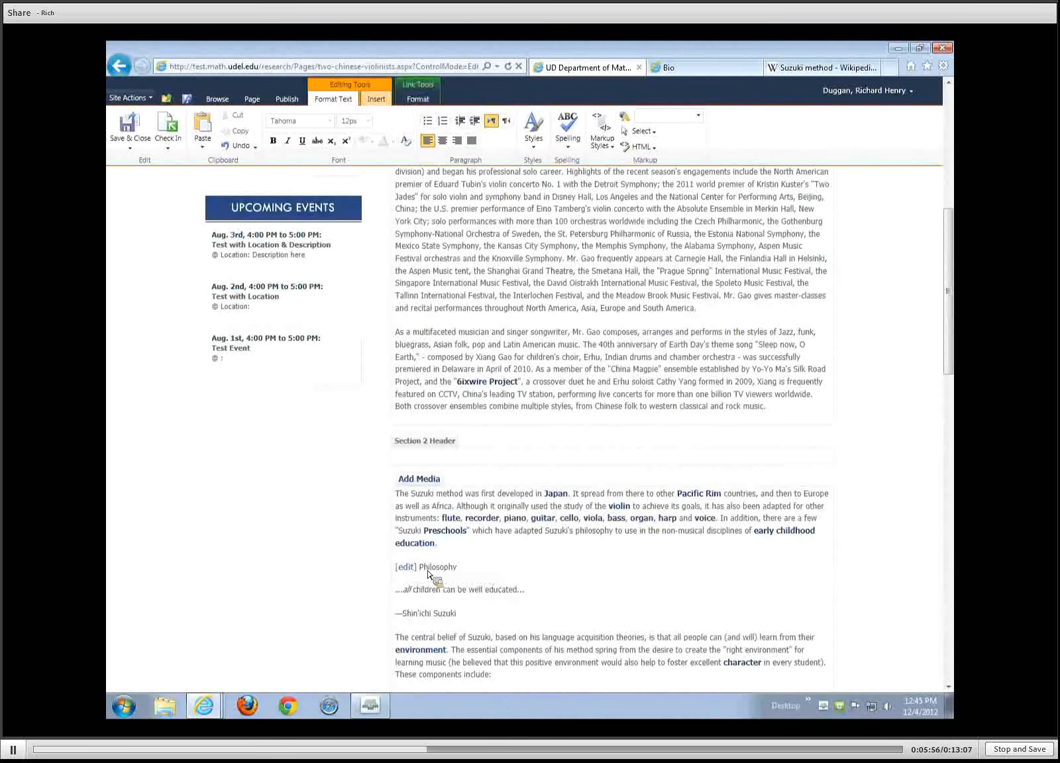
click(417, 99)
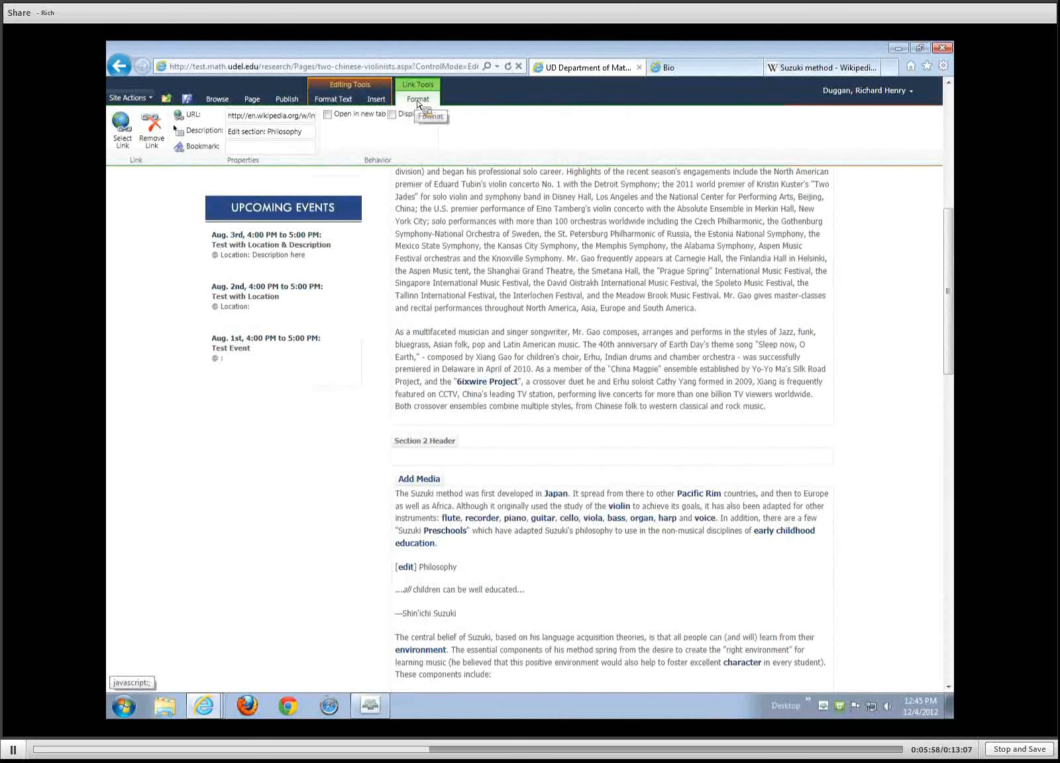
click(152, 138)
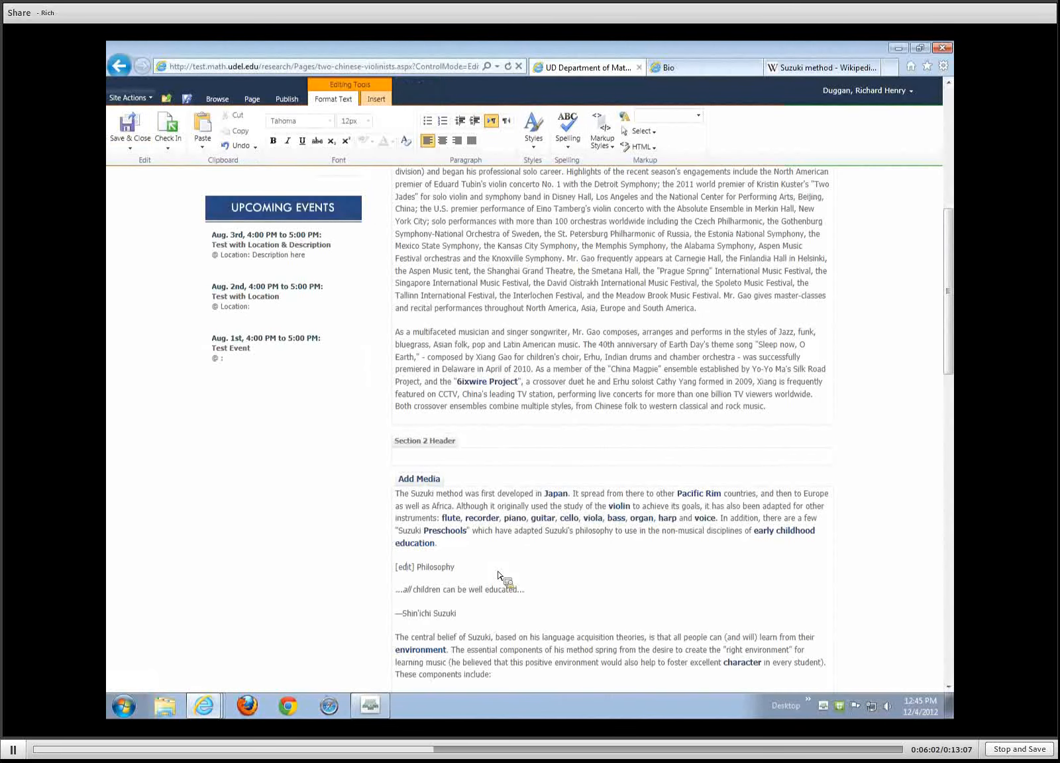
Delete the "[edit] Philosophy" line, the "all children can be well educated" quote and its attribution from Section 2.
click(434, 559)
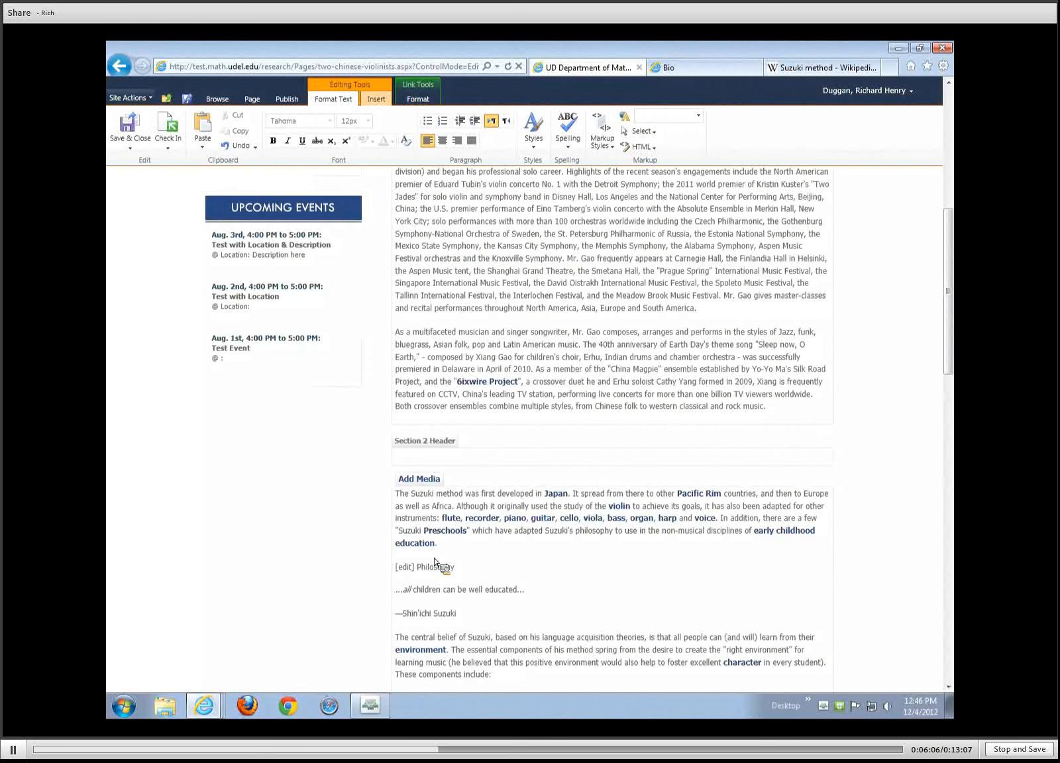
key(shift+Down)
key(shift+Down)
key(shift+Down)
key(shift+Down)
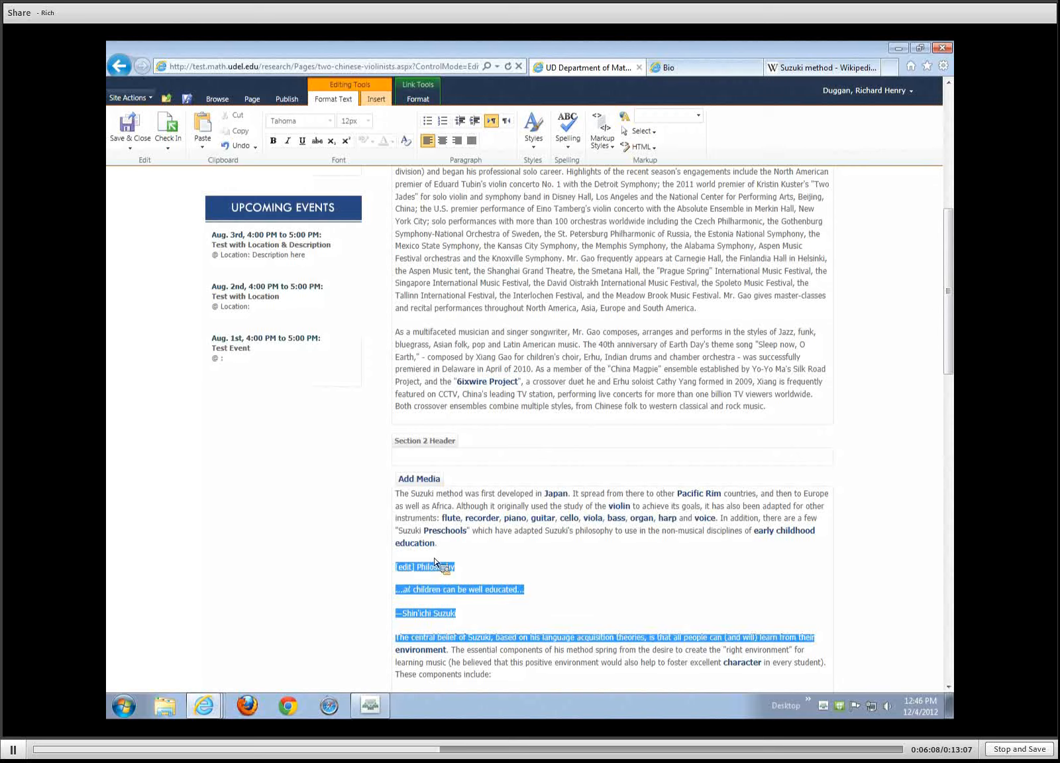
key(shift+Up)
key(Delete)
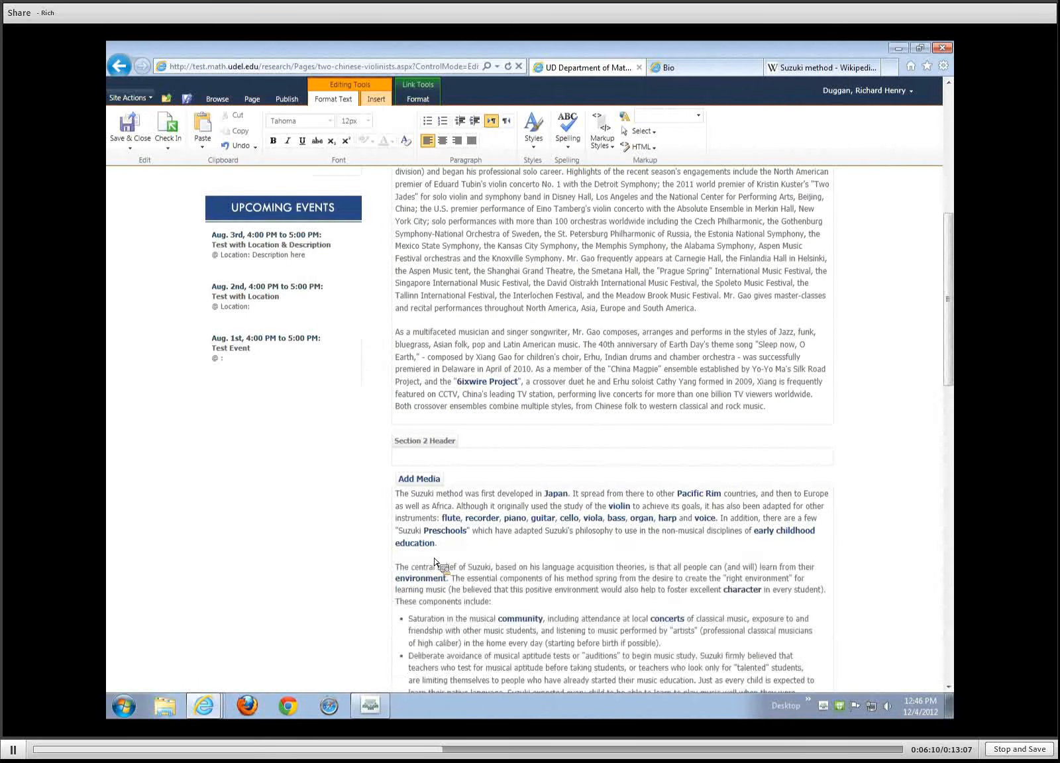
Check the rest of the Section 2 text, and save the page while keeping it open for editing.
scroll(437, 563, down, 3)
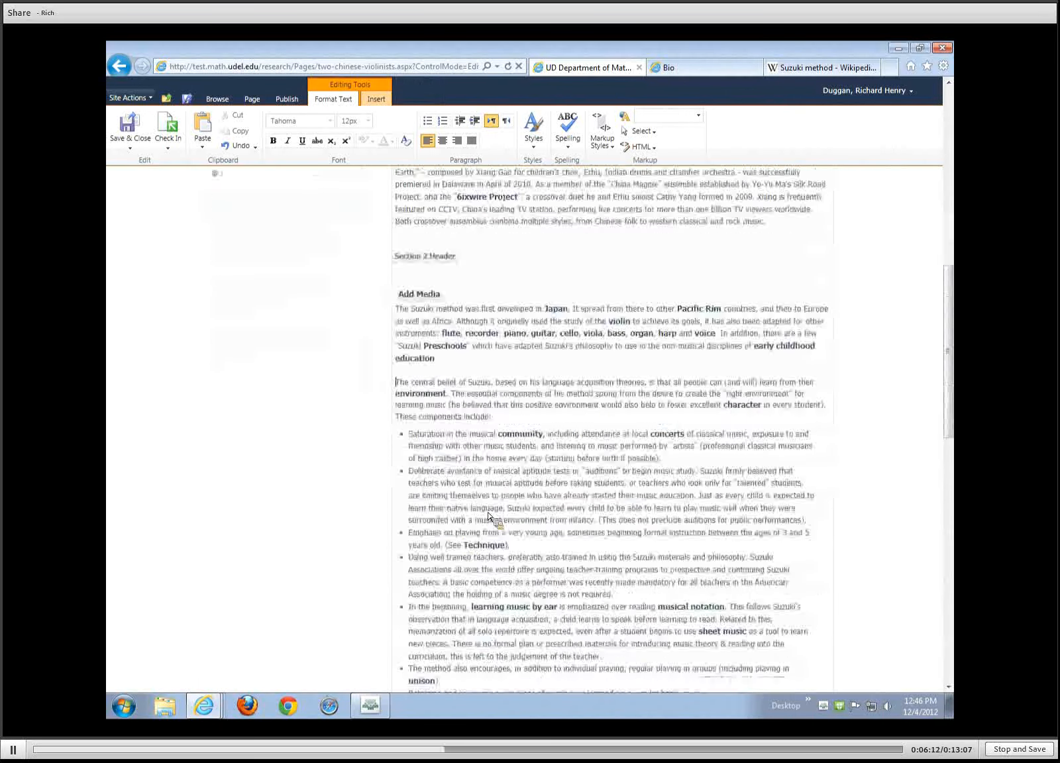
scroll(489, 516, down, 5)
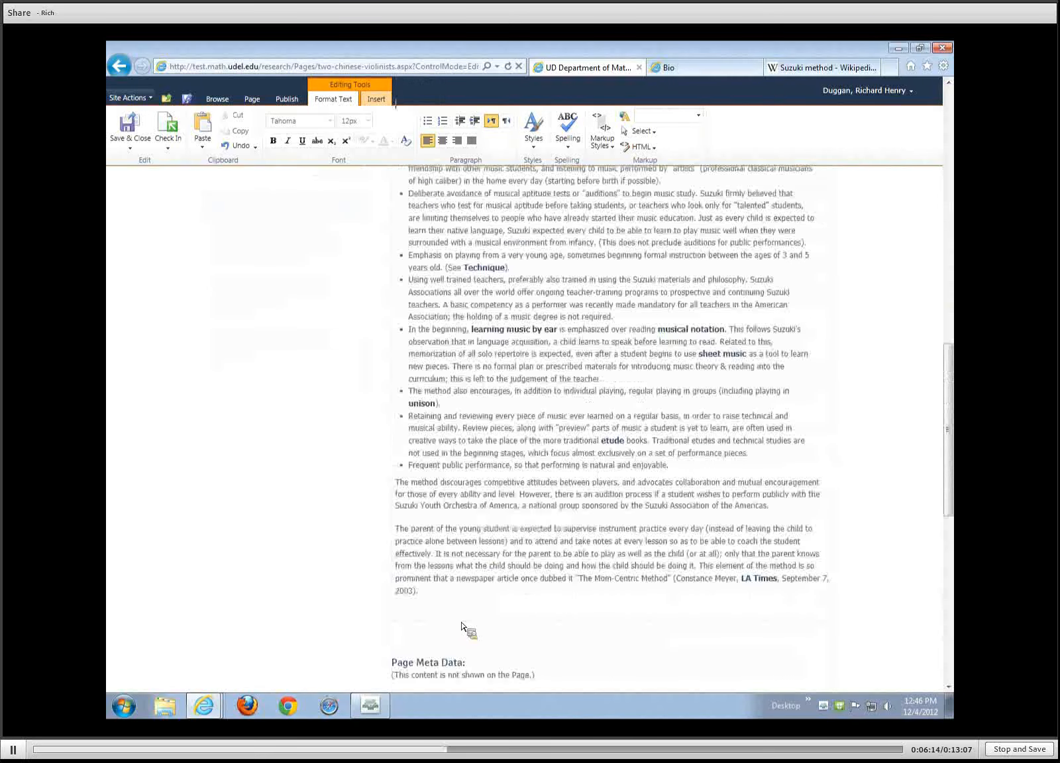
click(452, 606)
click(461, 596)
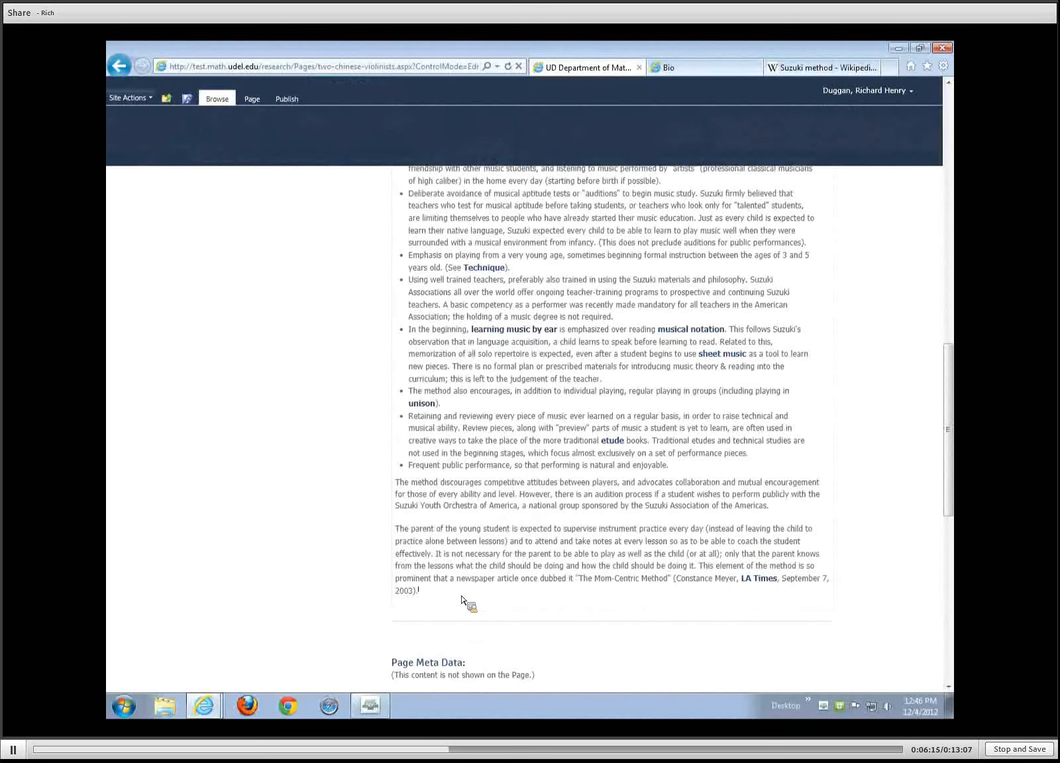
scroll(461, 600, up, 8)
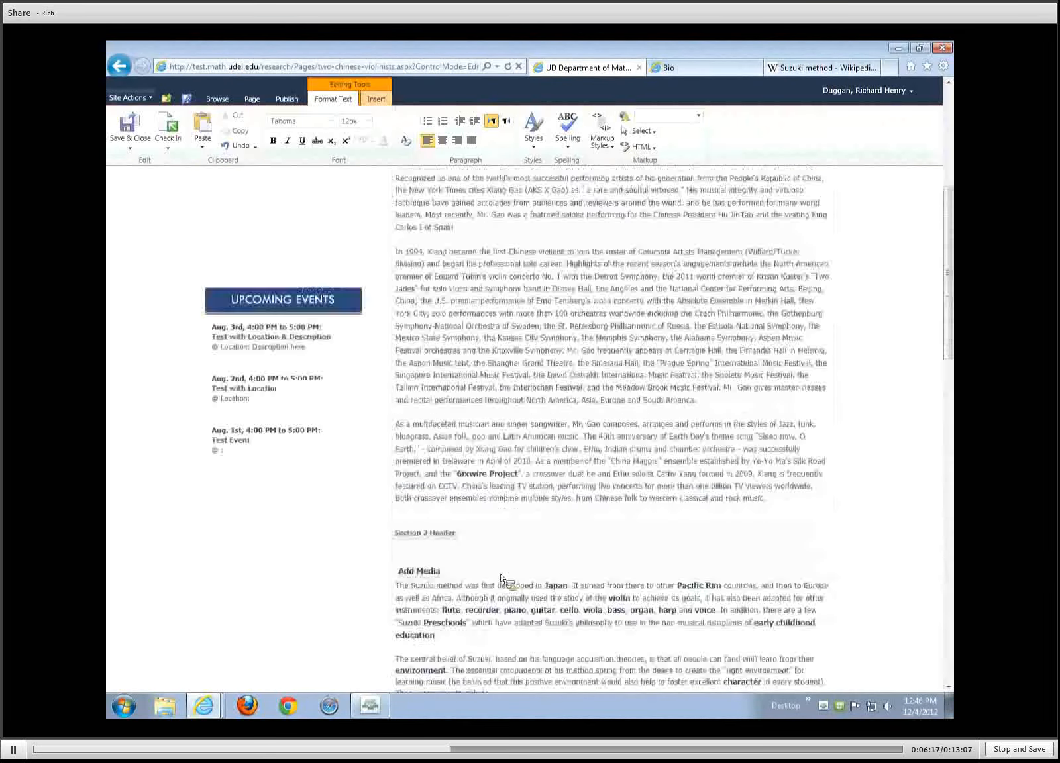
scroll(589, 540, up, 5)
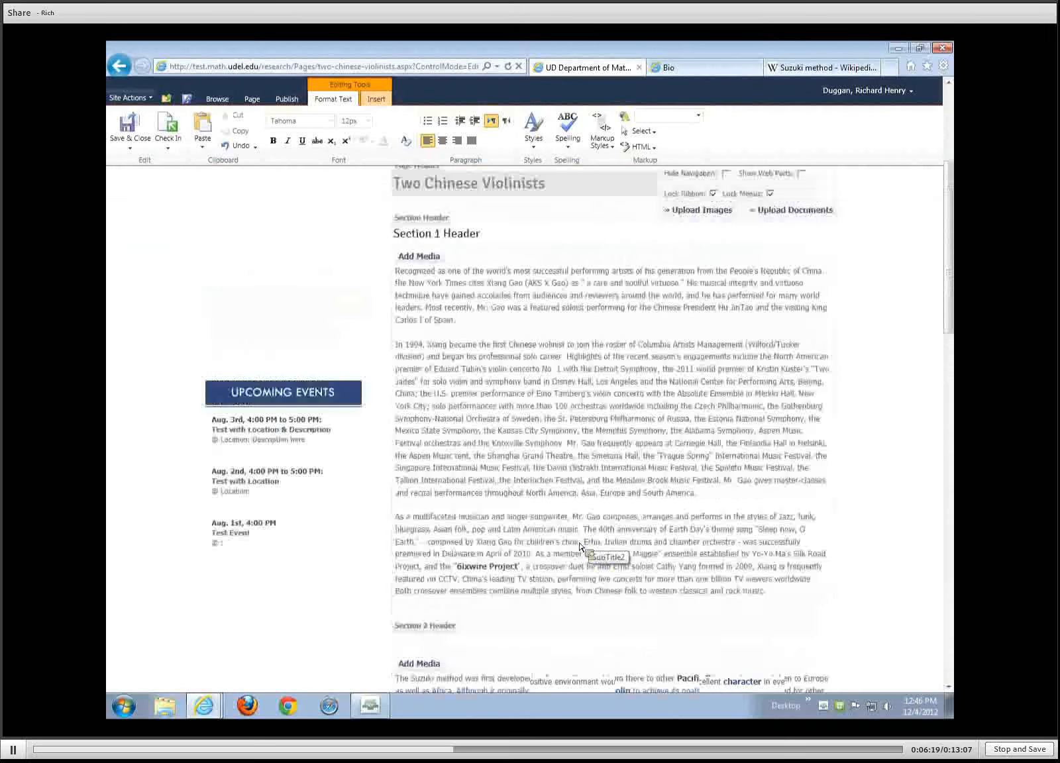
click(127, 148)
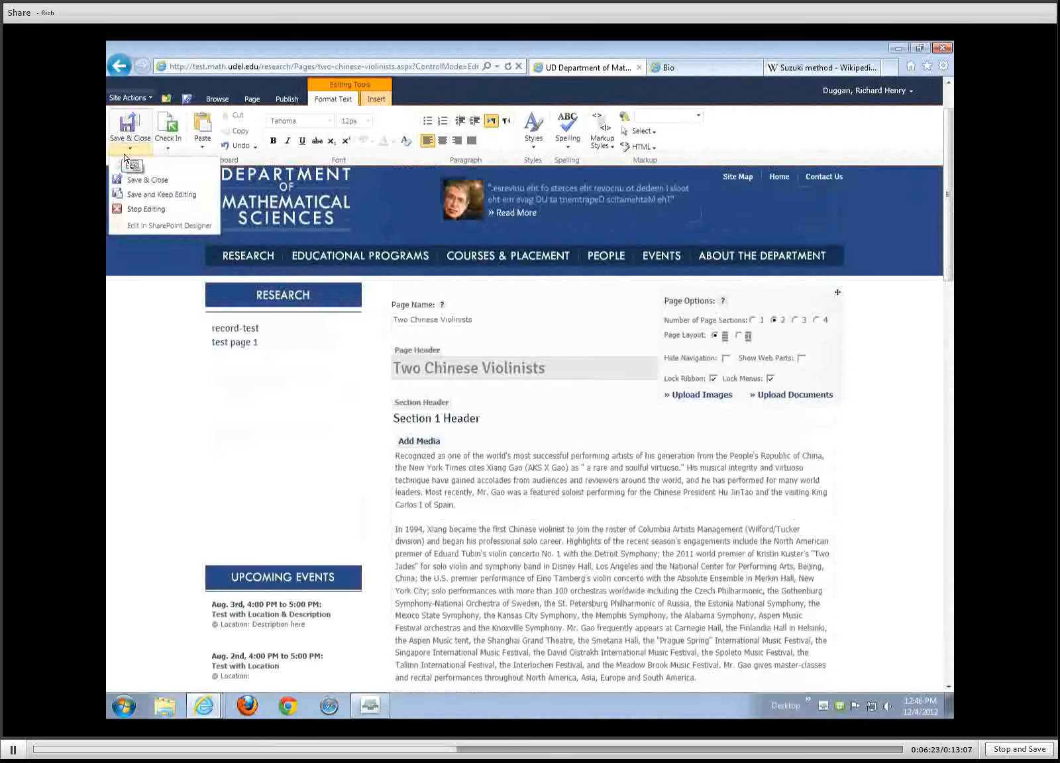
click(139, 194)
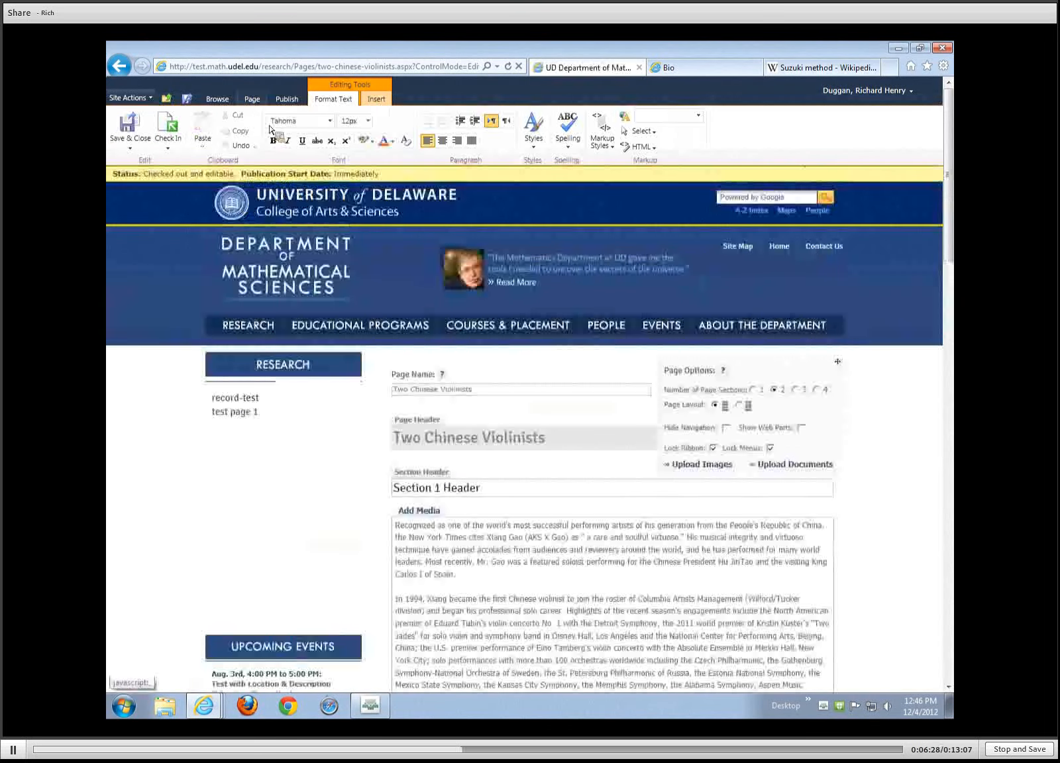
Preview the Two Chinese Violinists page, examine how the two sections follow each other, and close the preview.
click(252, 99)
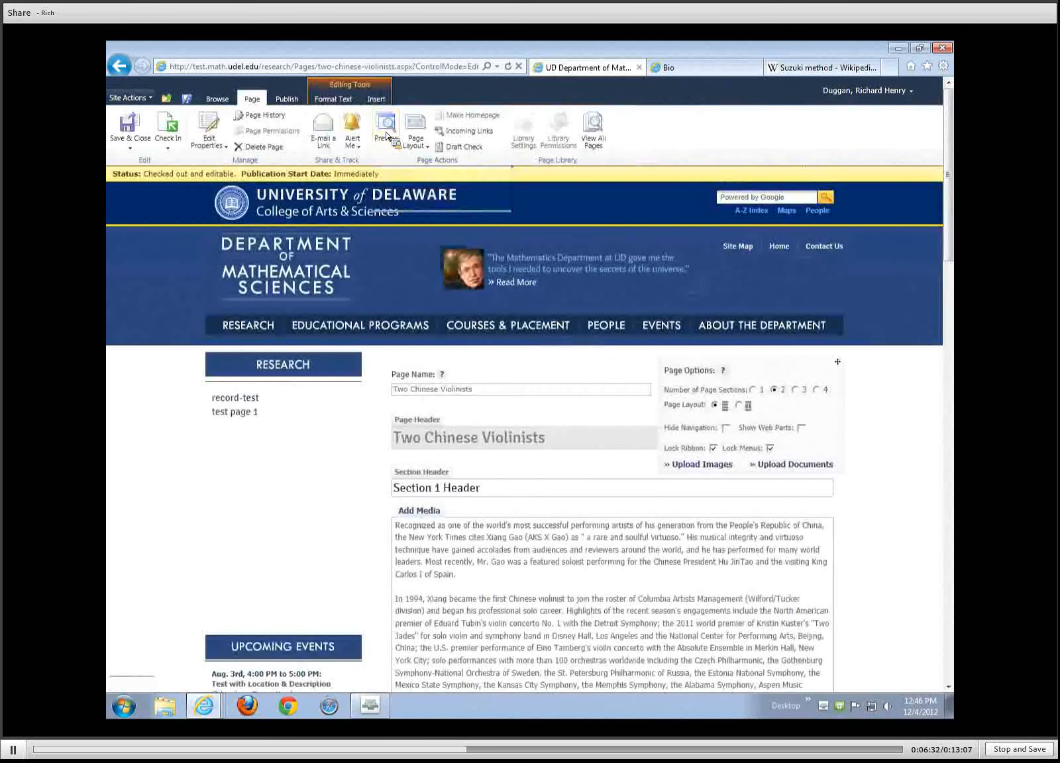
scroll(608, 499, down, 4)
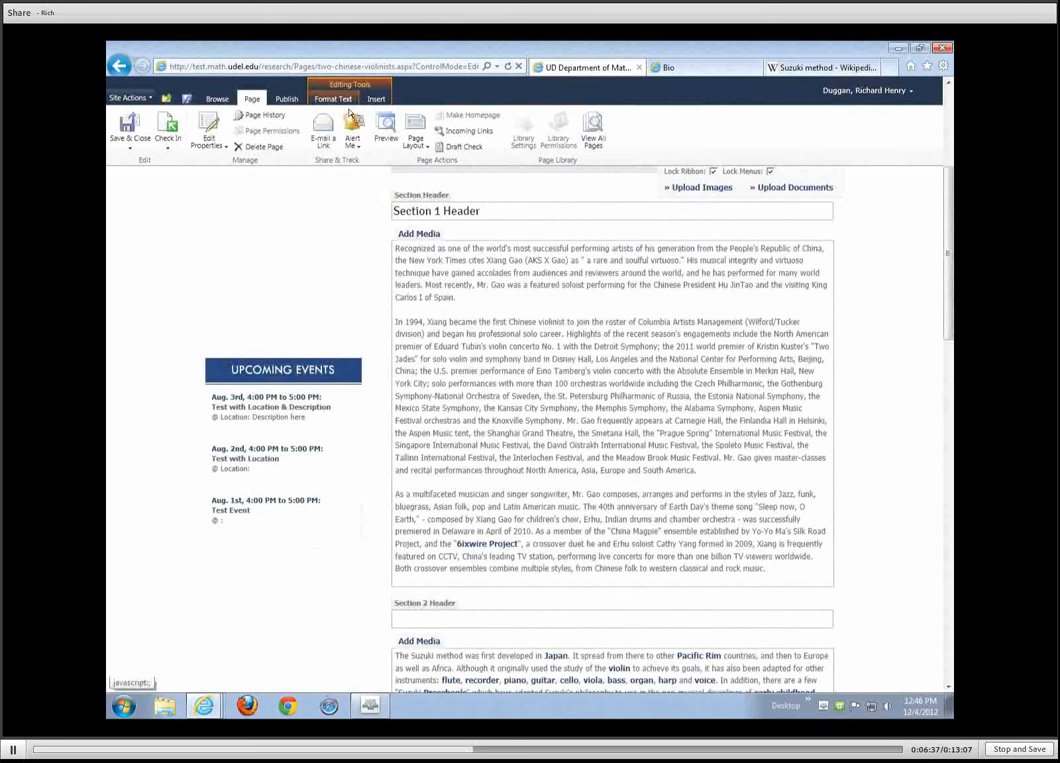
click(388, 127)
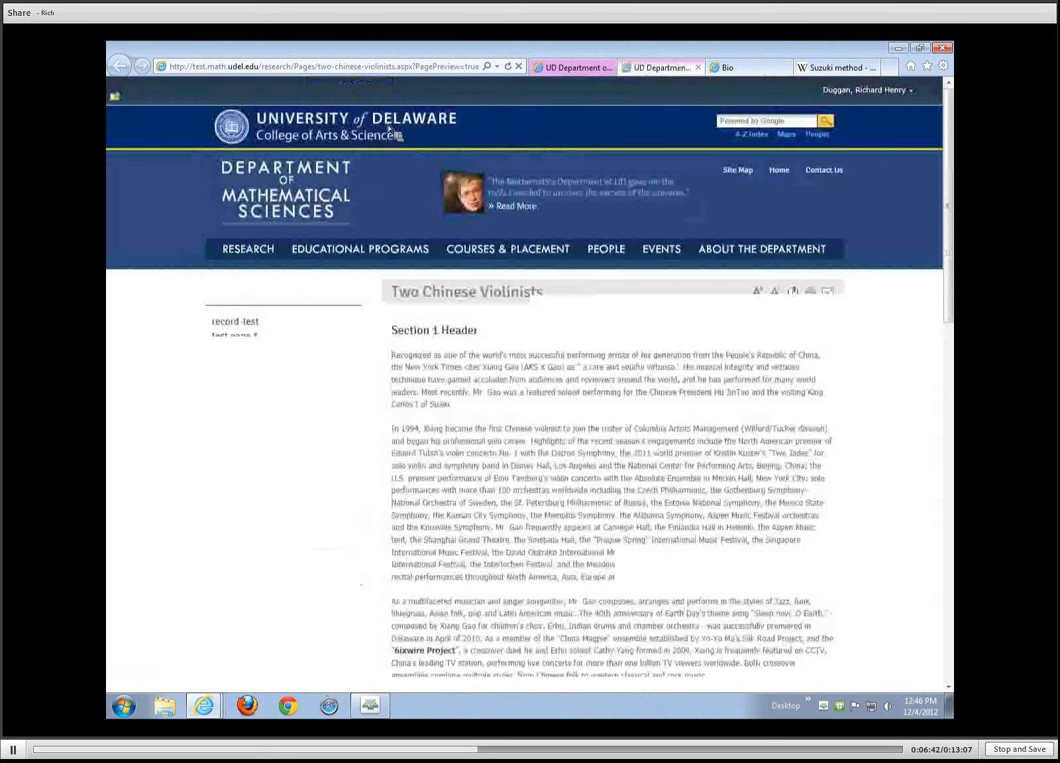
scroll(648, 411, down, 3)
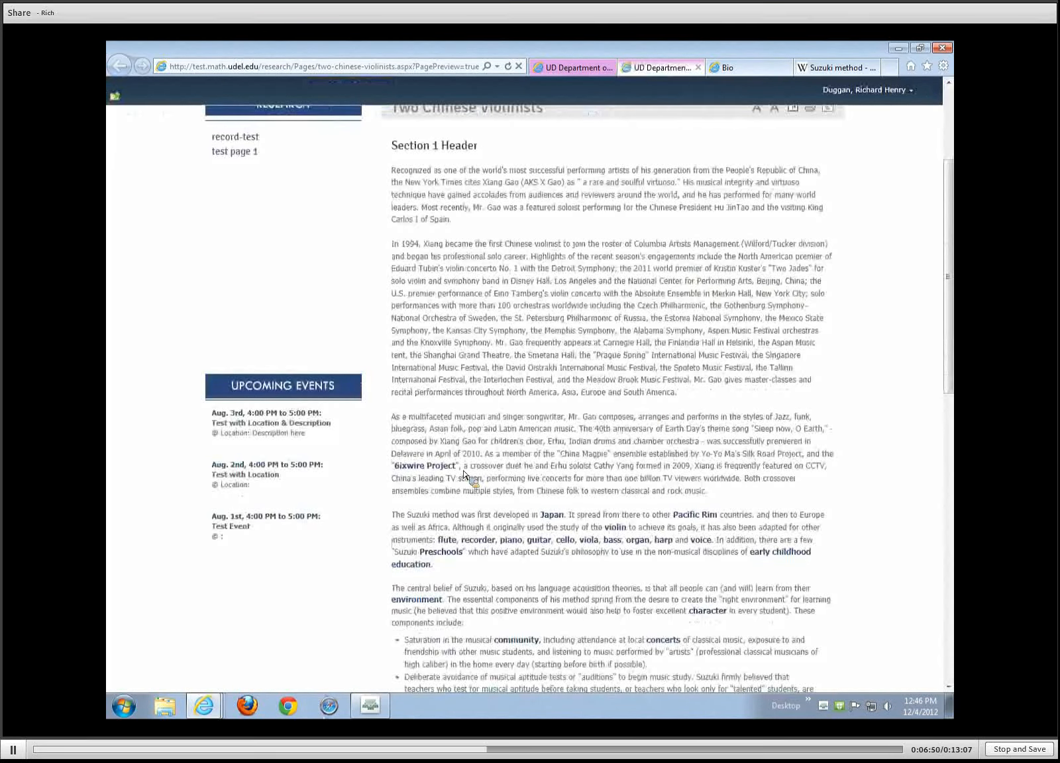
scroll(608, 448, down, 3)
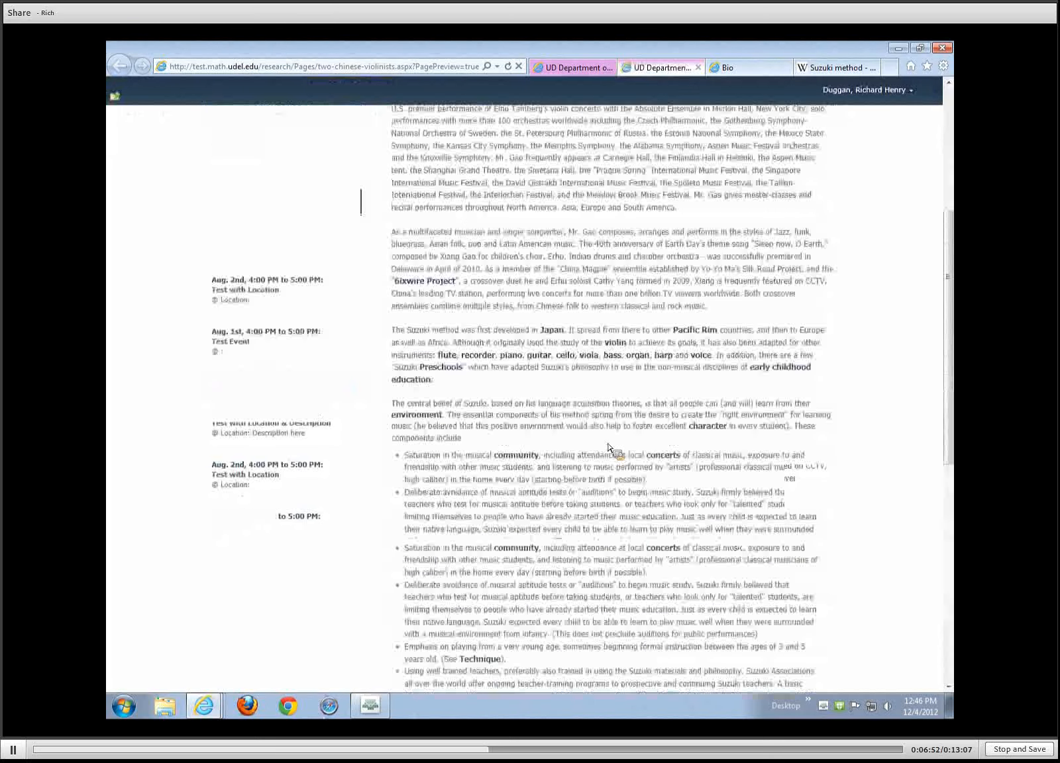
scroll(608, 447, down, 5)
scroll(607, 448, up, 8)
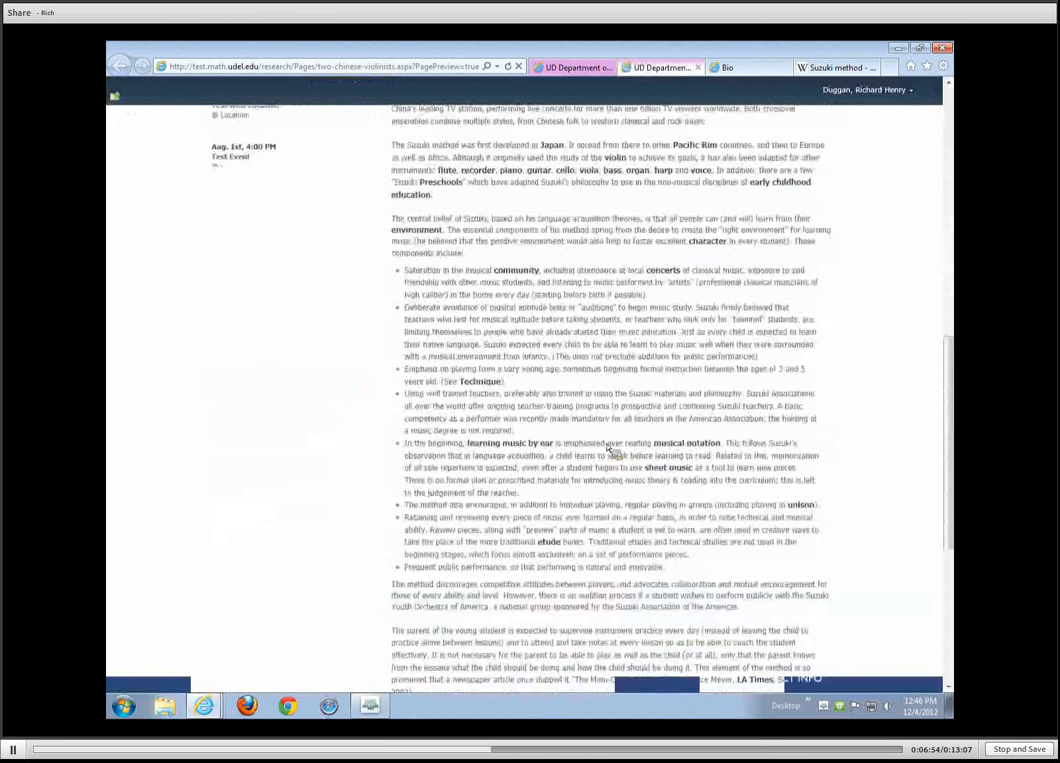
scroll(607, 448, up, 2)
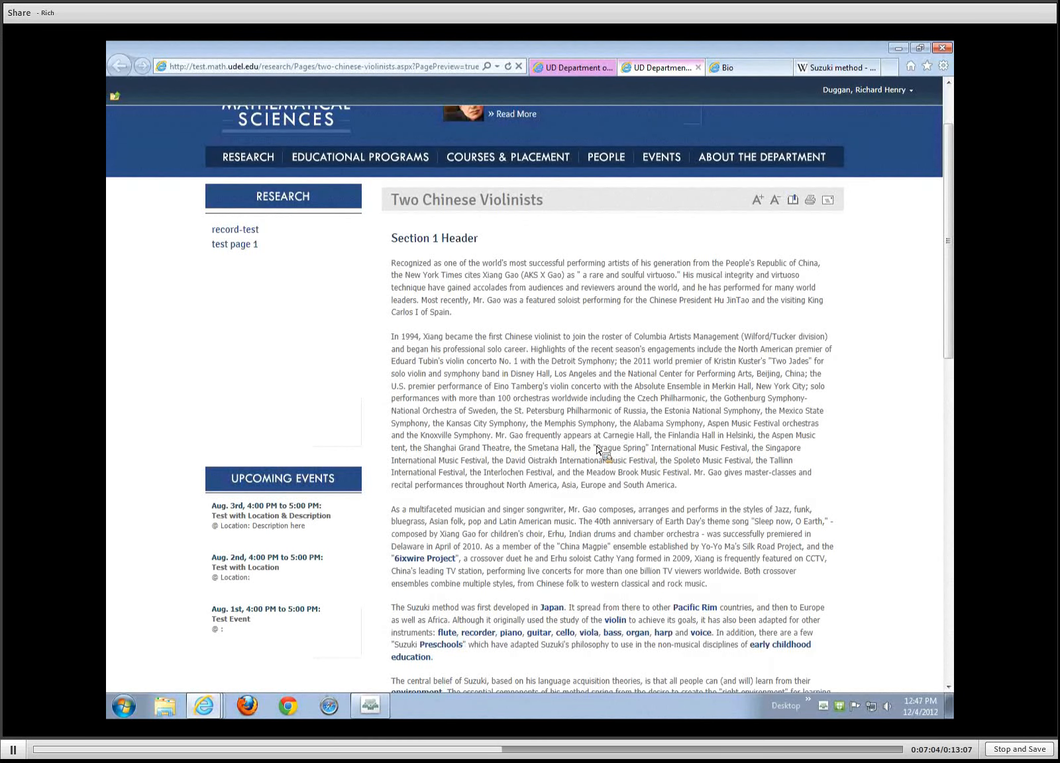
scroll(598, 449, down, 3)
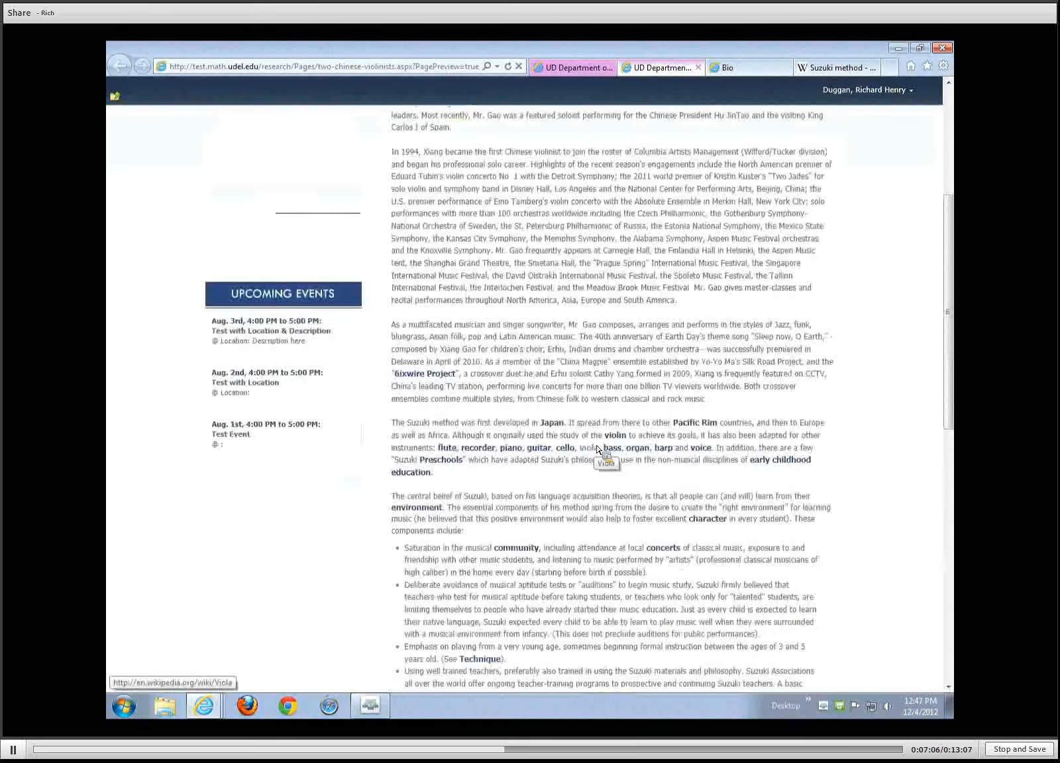
scroll(555, 312, up, 3)
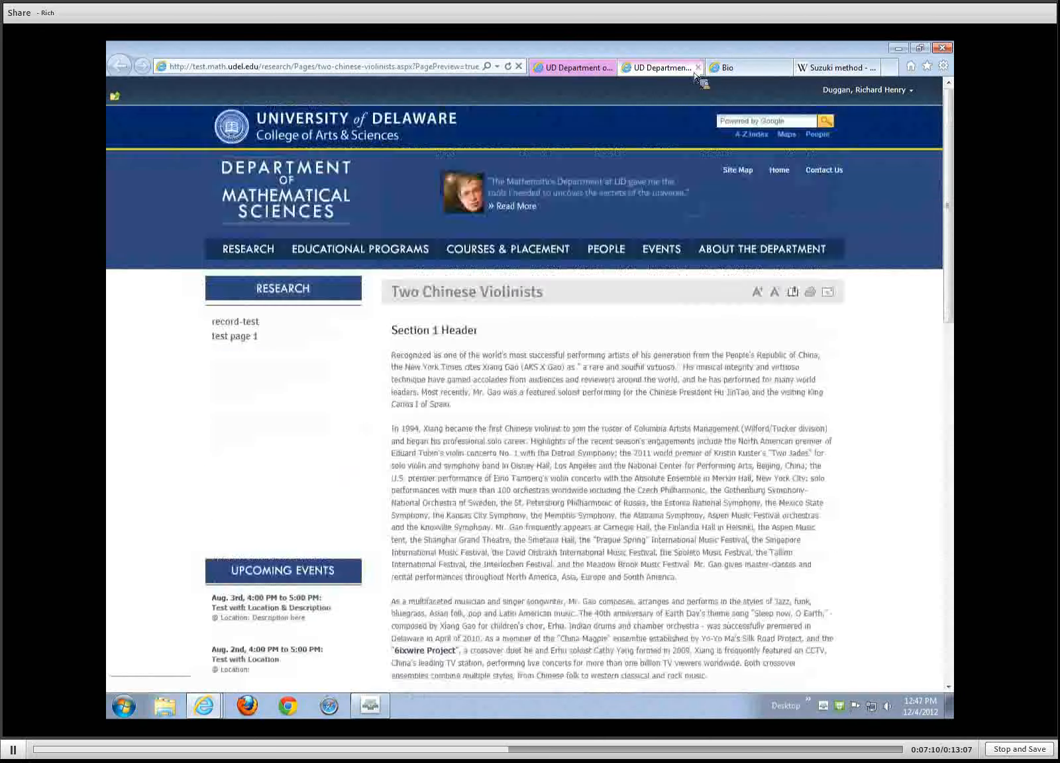
click(697, 67)
Enter "Section 2 Header" as the header of the second section.
scroll(498, 494, down, 1)
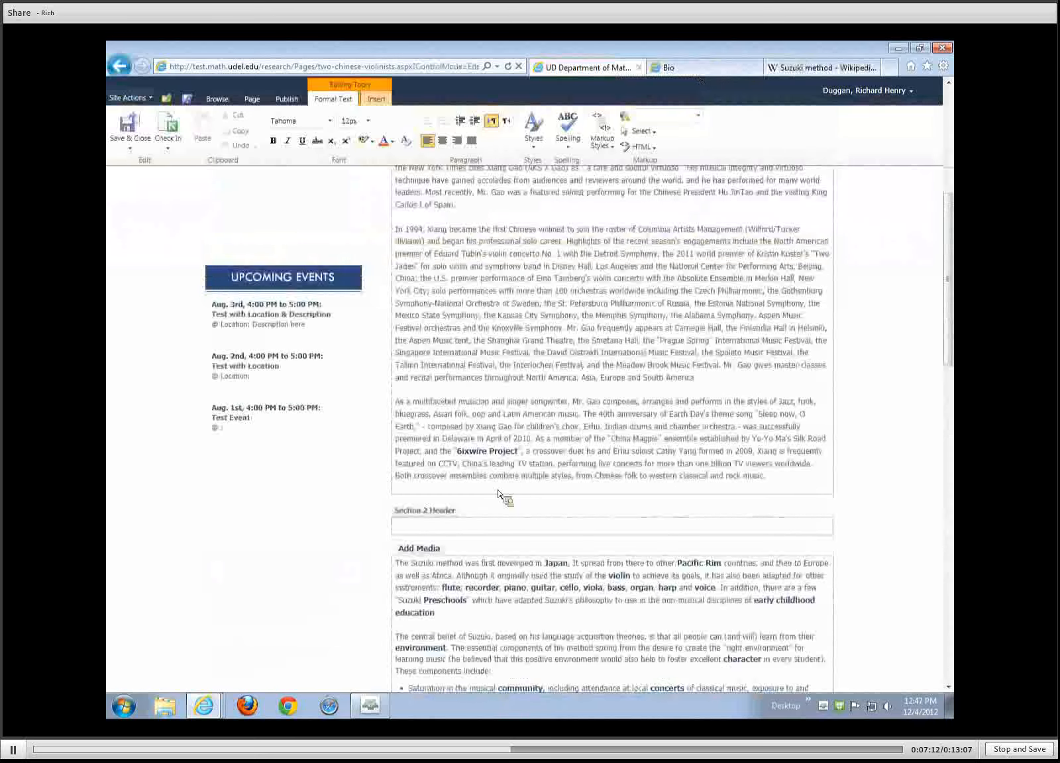
click(482, 527)
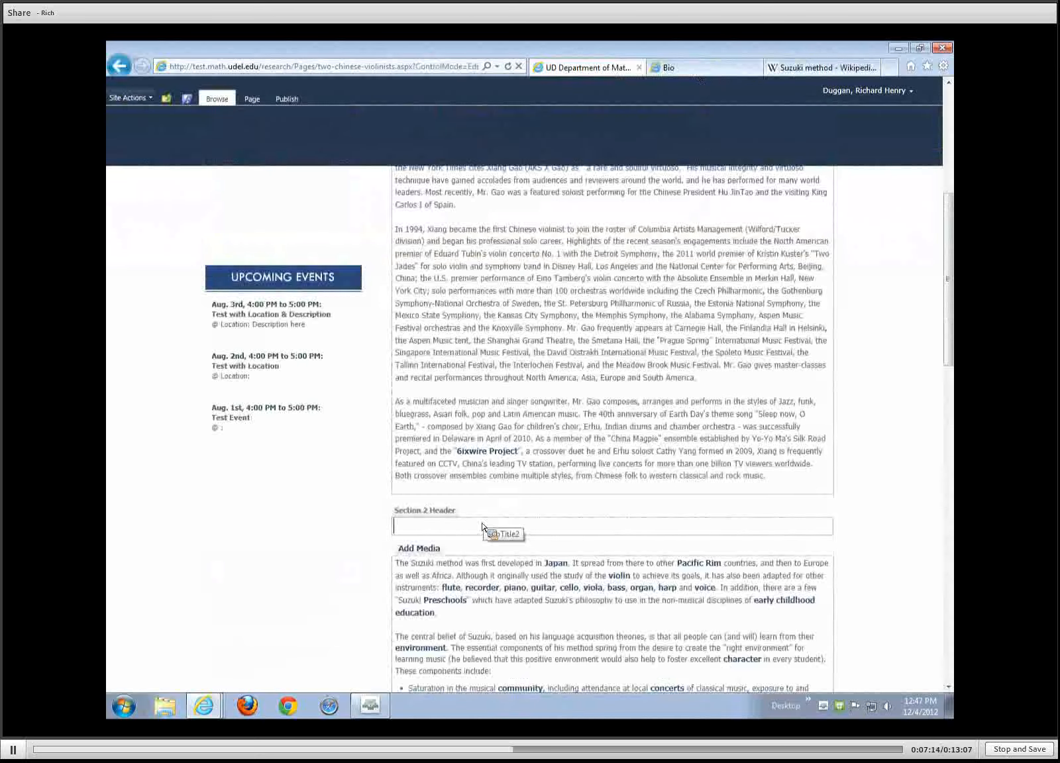
text(S)
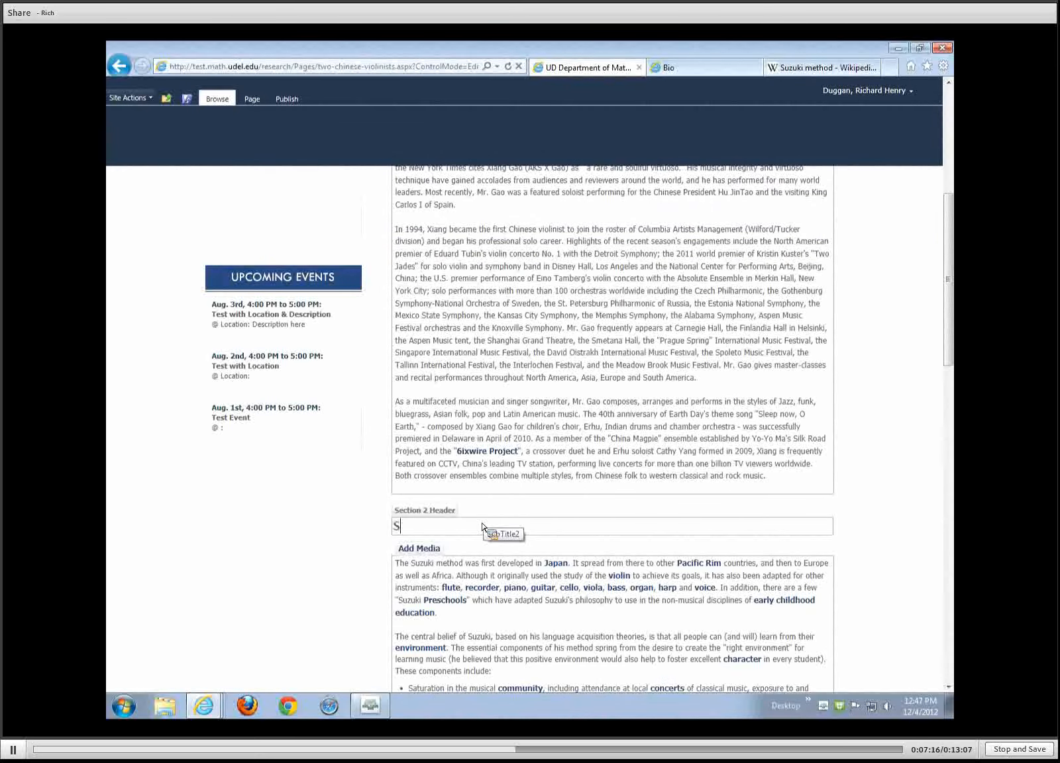
text(ection 2 Hea)
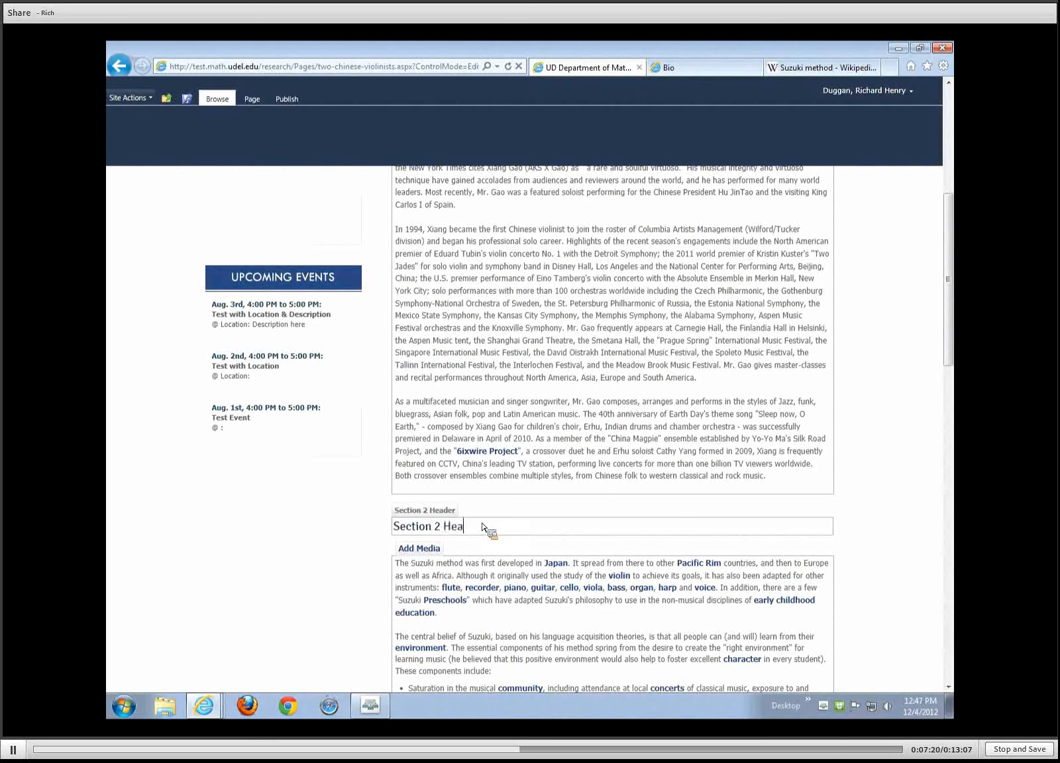
text(der)
Preview the page again to check the second section's header and text, and close the preview.
click(265, 101)
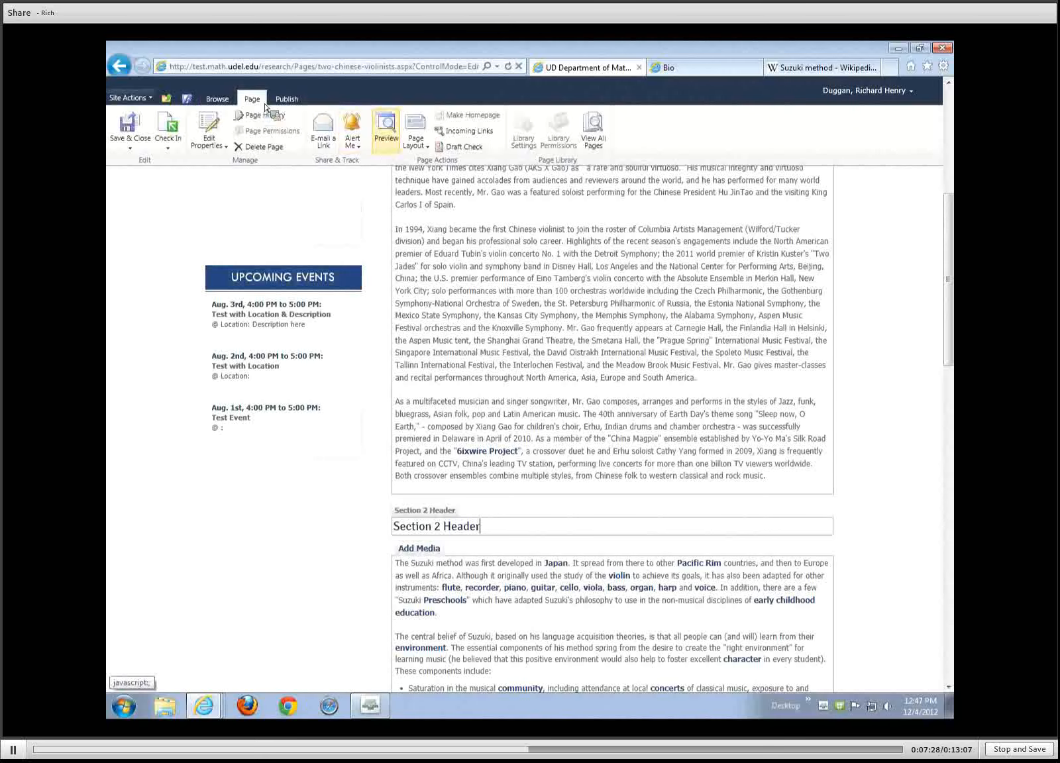
click(387, 136)
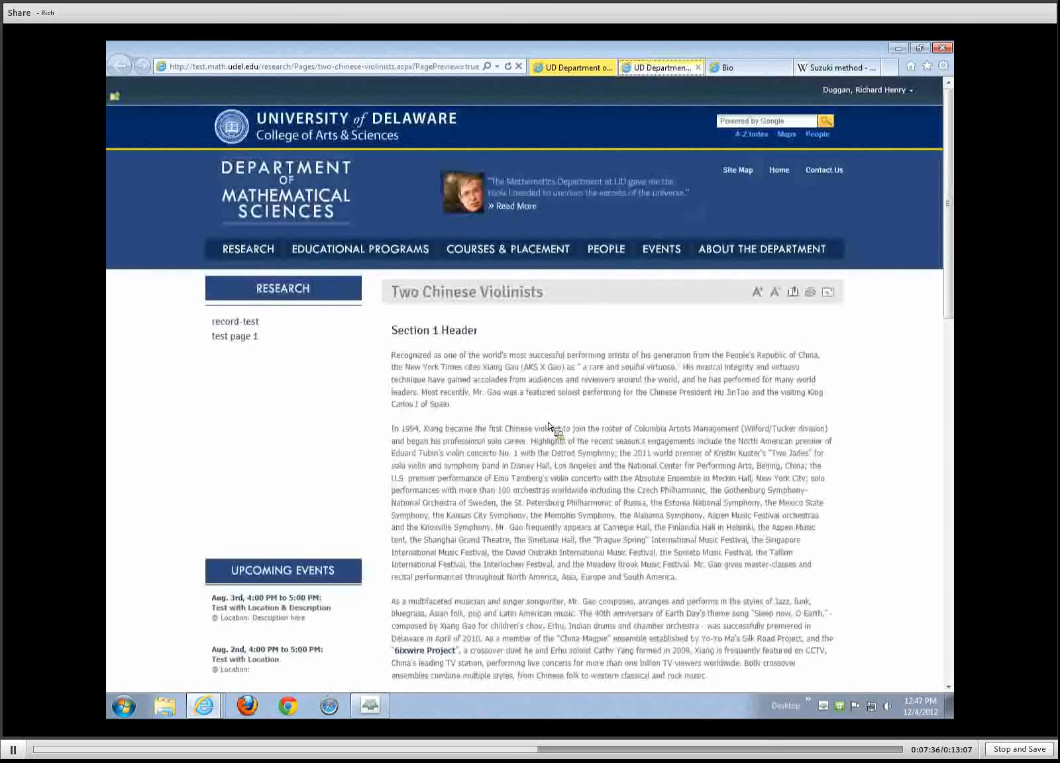
scroll(524, 488, down, 3)
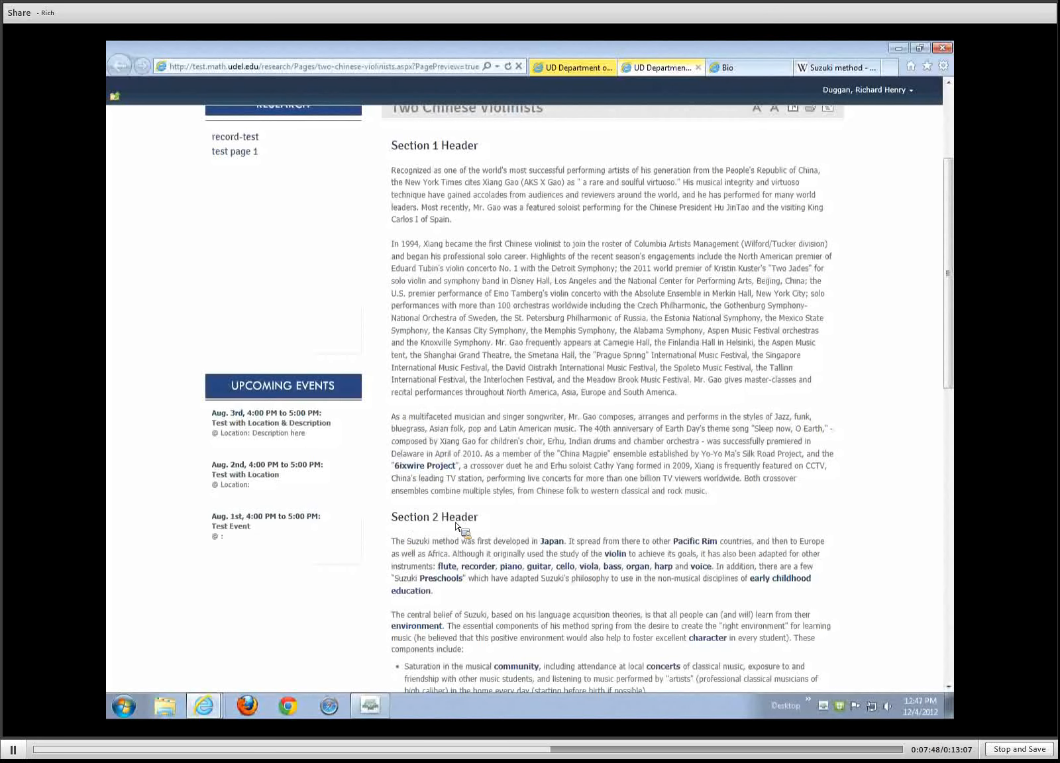
scroll(457, 526, down, 7)
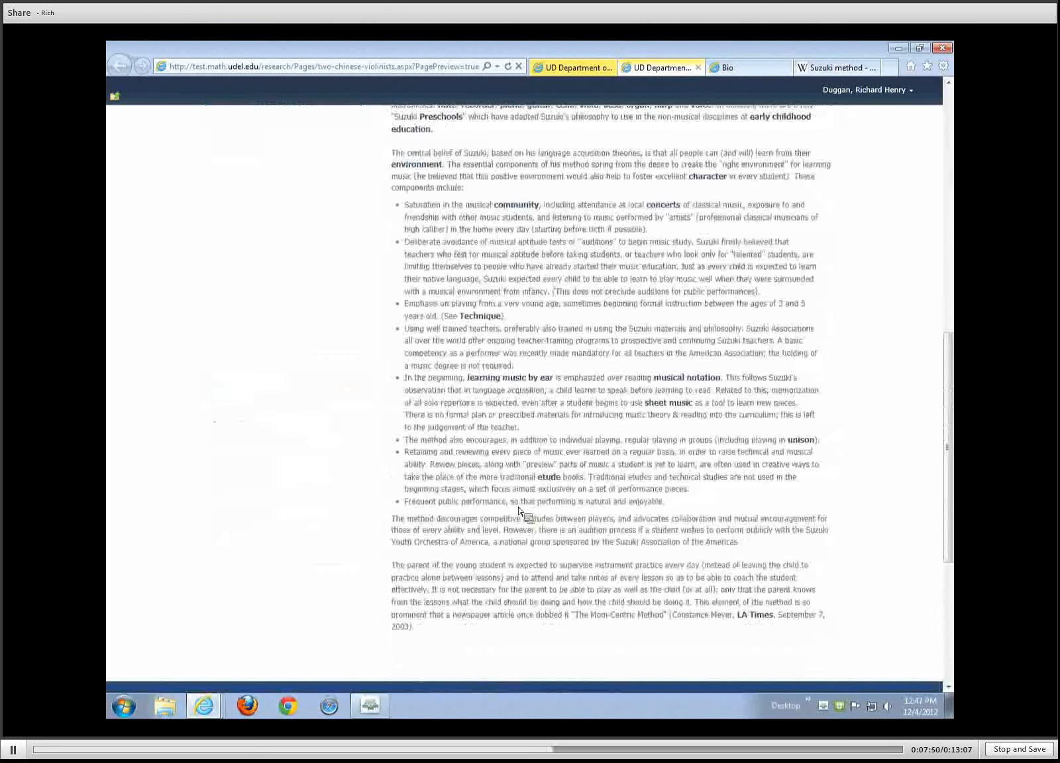
scroll(521, 509, up, 4)
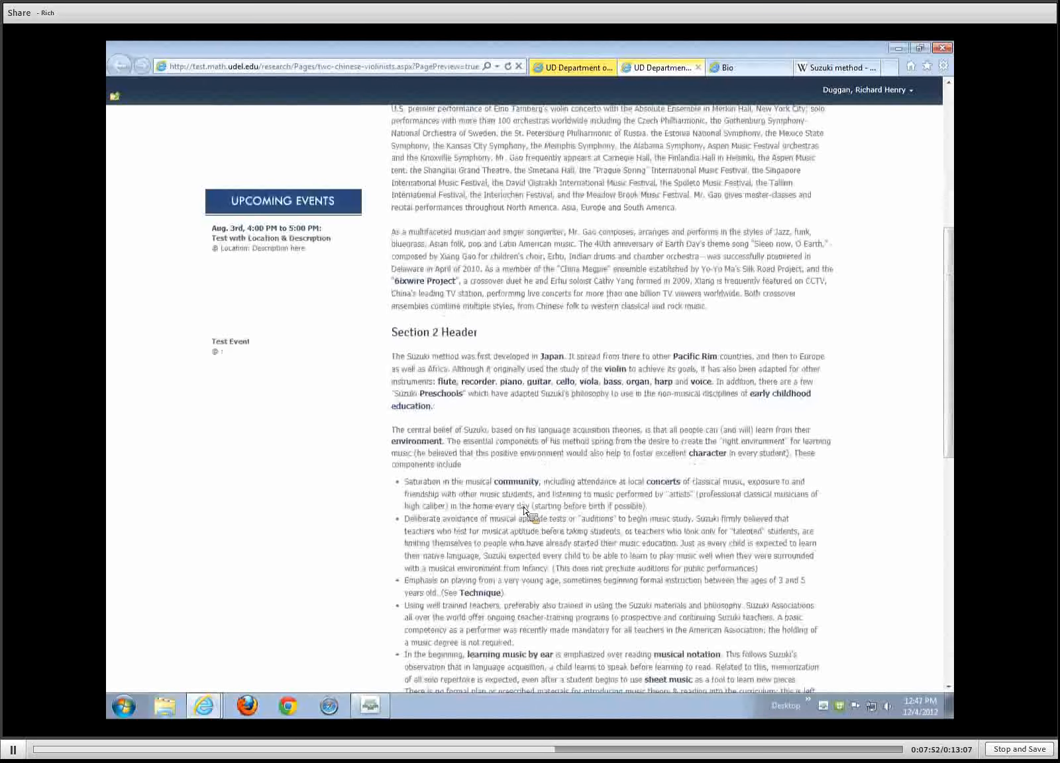
scroll(524, 510, up, 6)
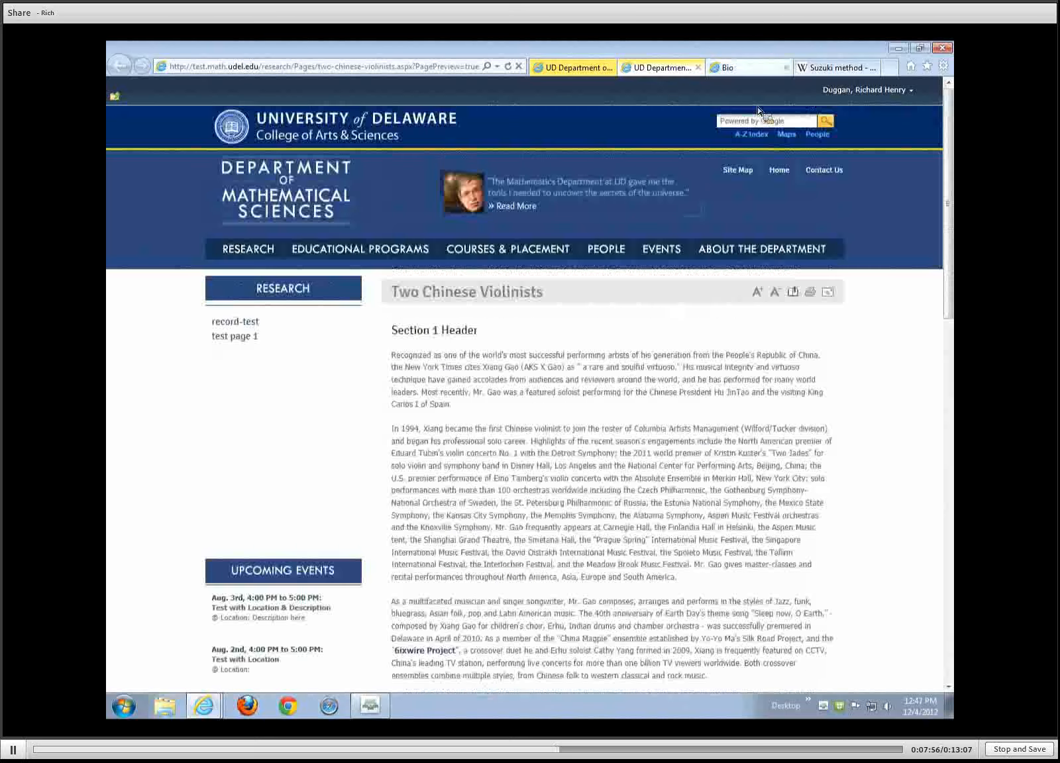
click(698, 66)
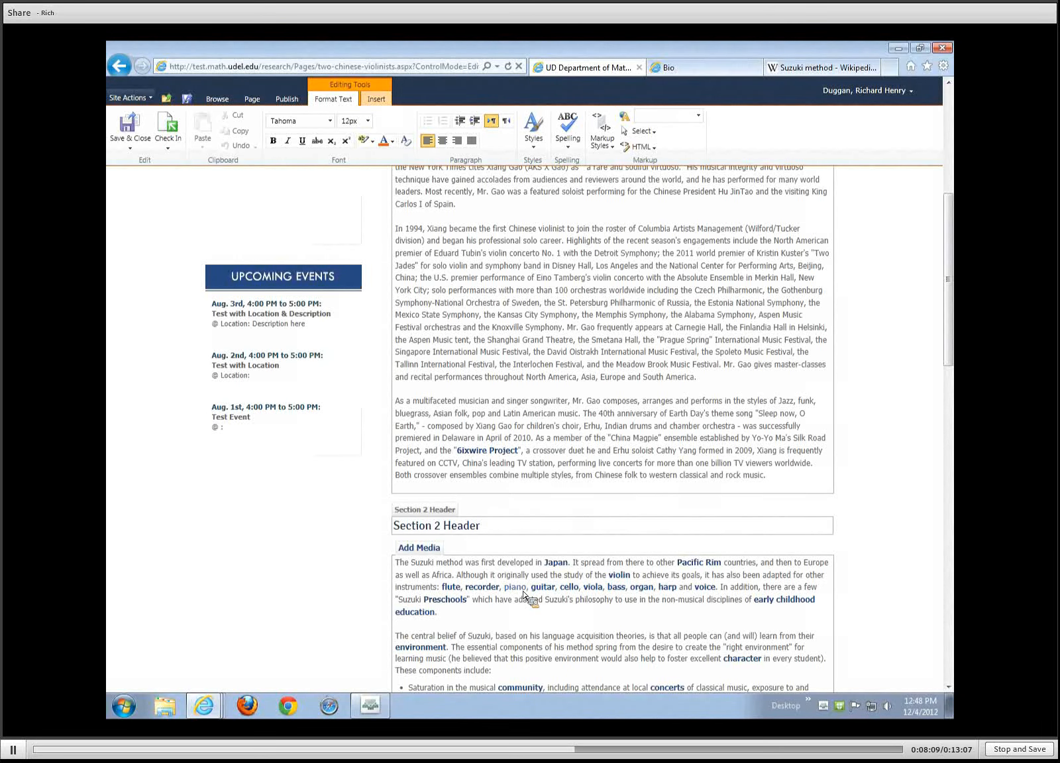
Set the Two Chinese Violinists page to 3 page sections.
scroll(596, 407, down, 4)
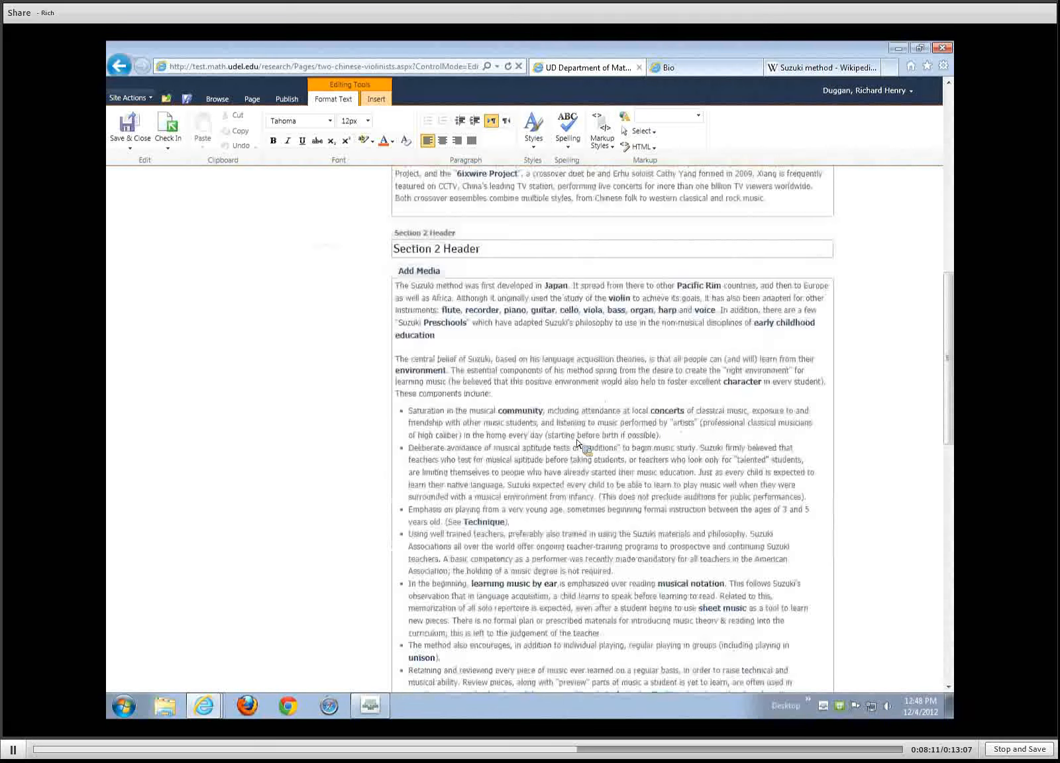
click(398, 290)
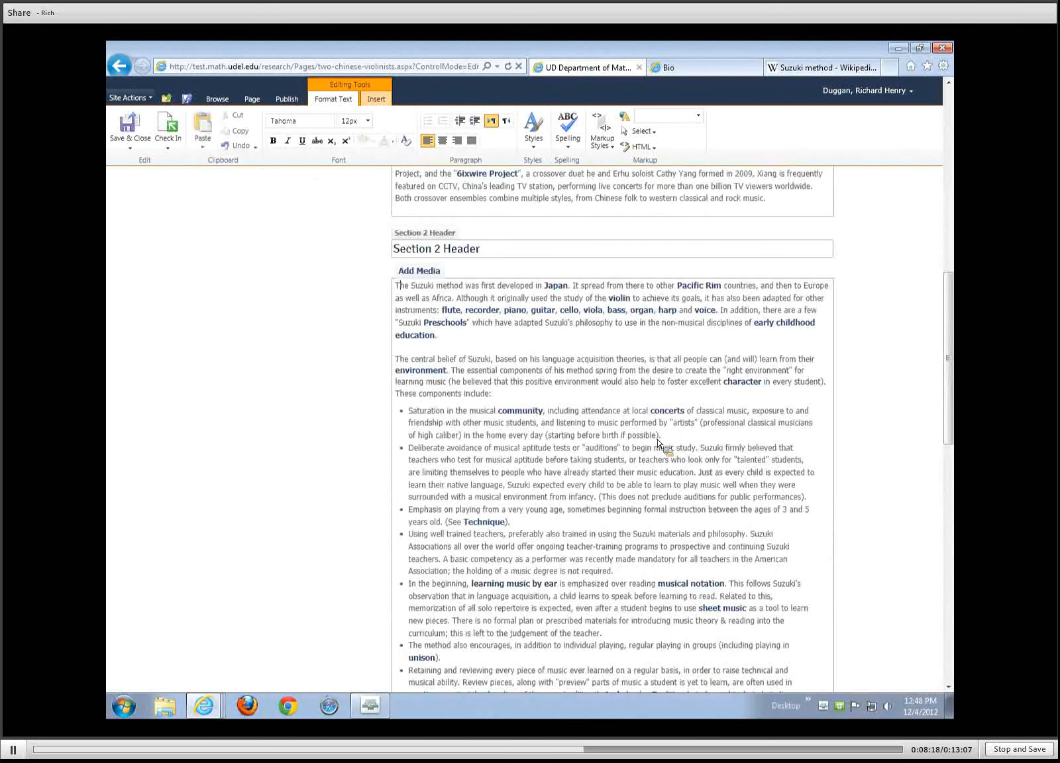
scroll(657, 442, up, 10)
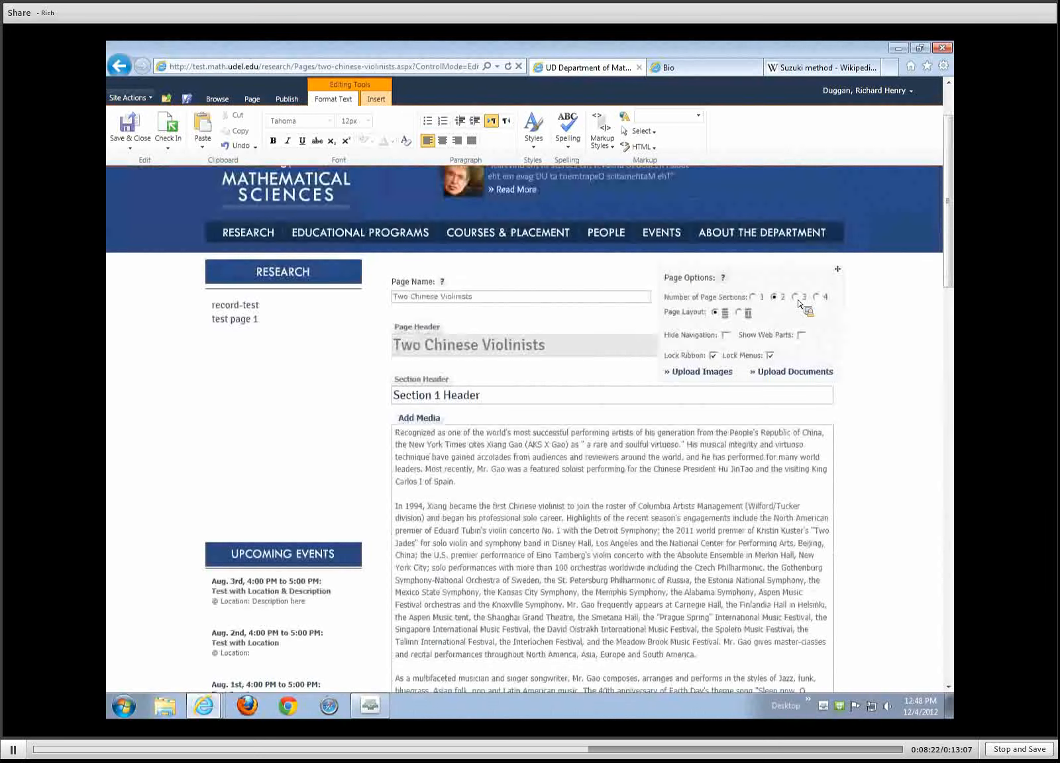
click(796, 297)
Insert the copied Suzuki method text as plain text into the Section 3 body and check how its formatting came across.
scroll(576, 434, down, 4)
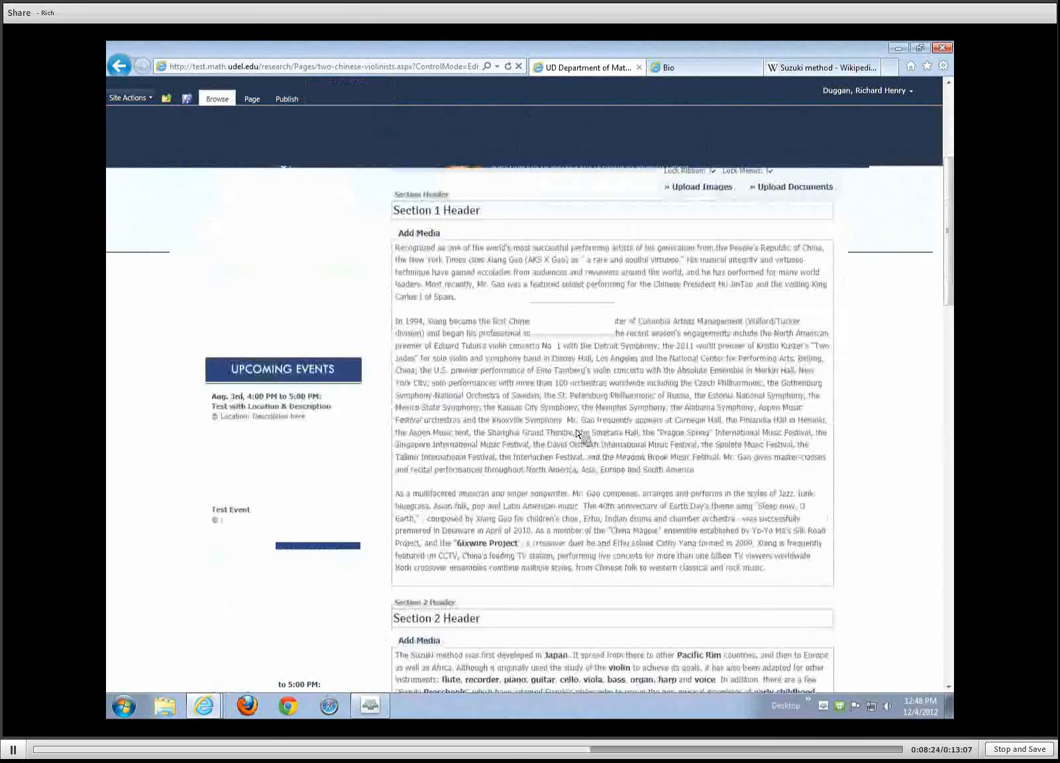
scroll(576, 434, down, 10)
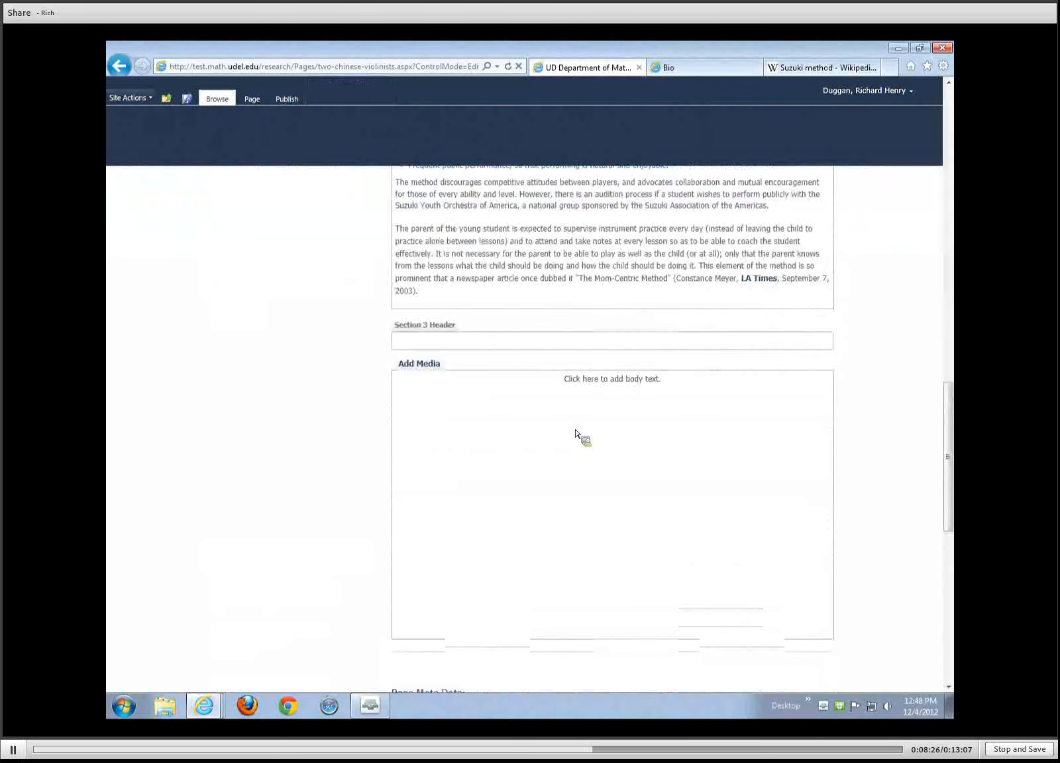
click(609, 381)
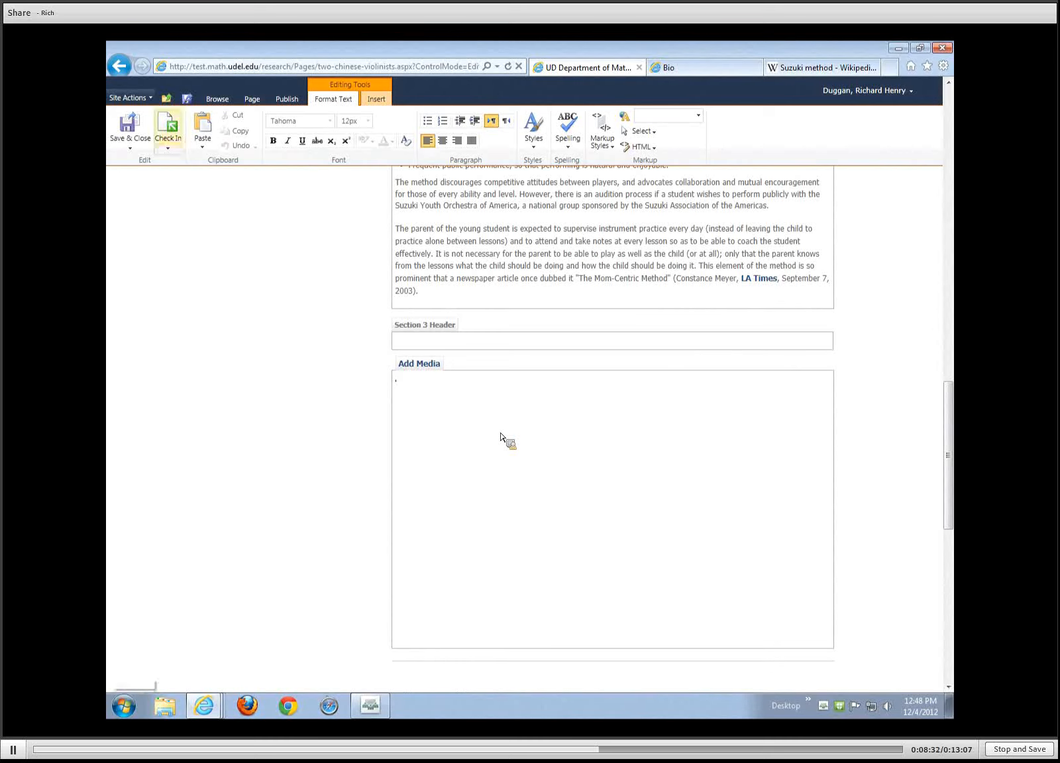
click(207, 152)
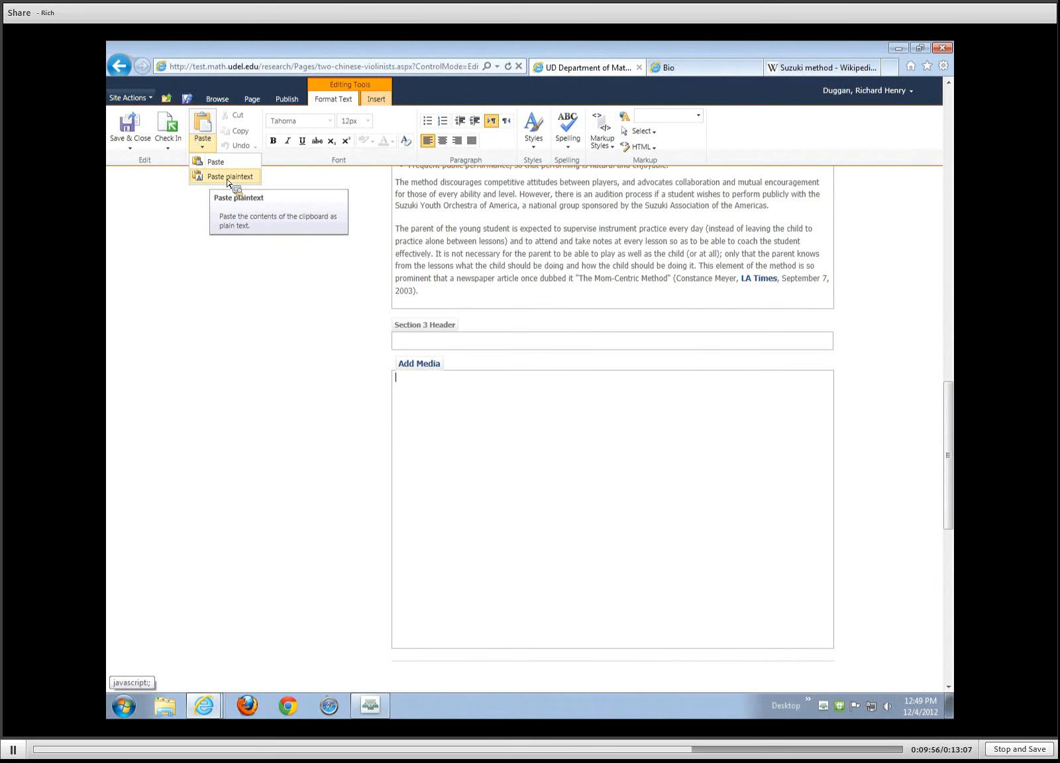
click(227, 177)
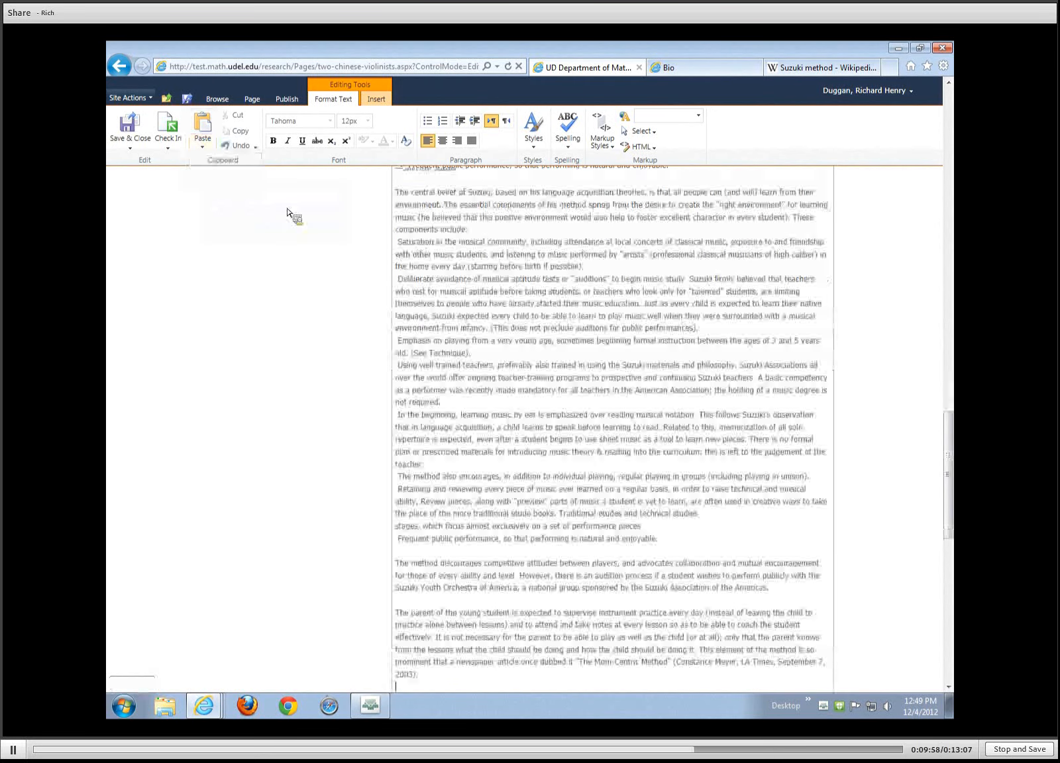
scroll(558, 396, up, 3)
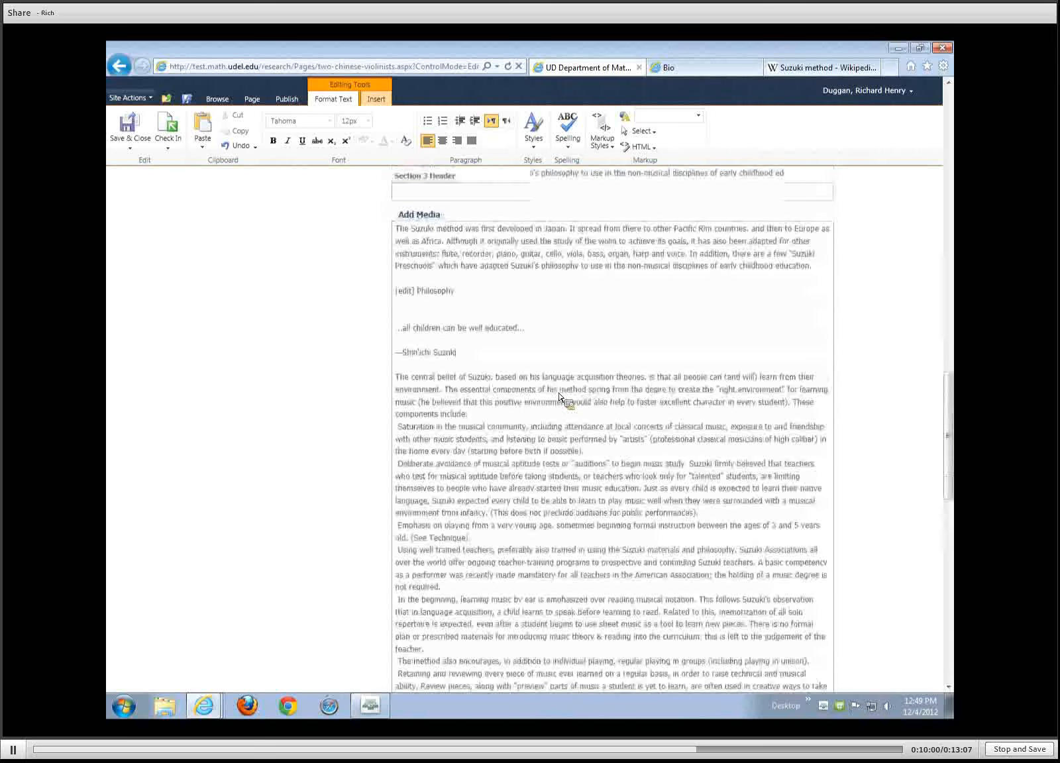
click(411, 291)
click(441, 292)
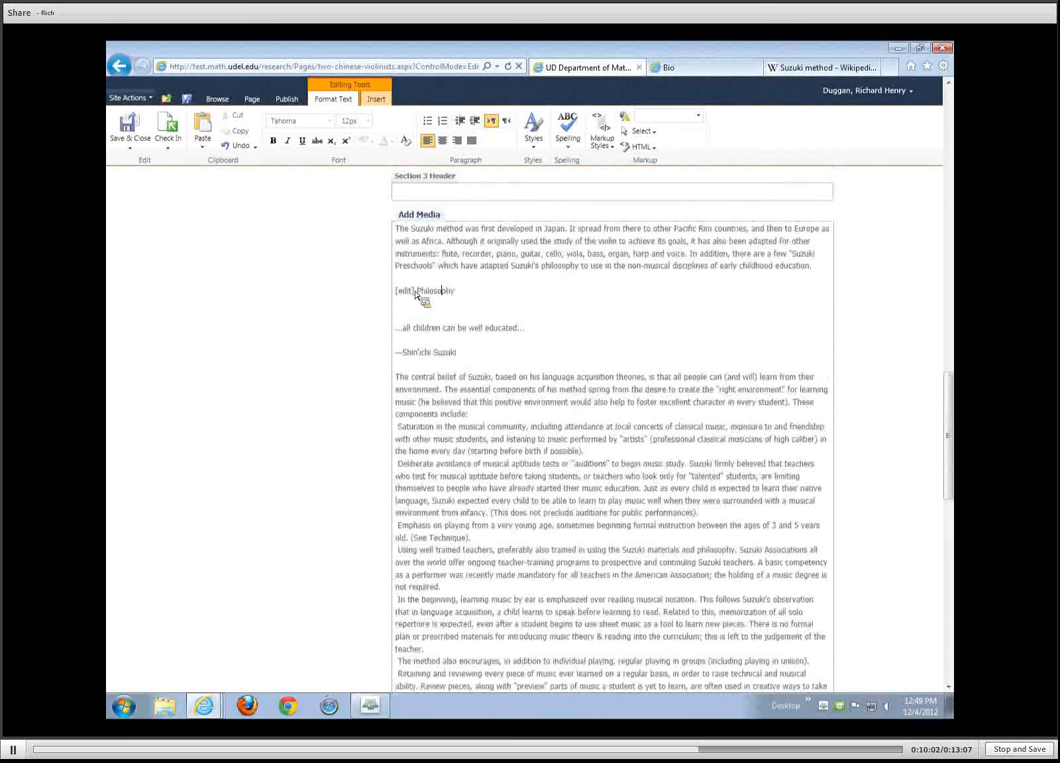
scroll(463, 363, down, 6)
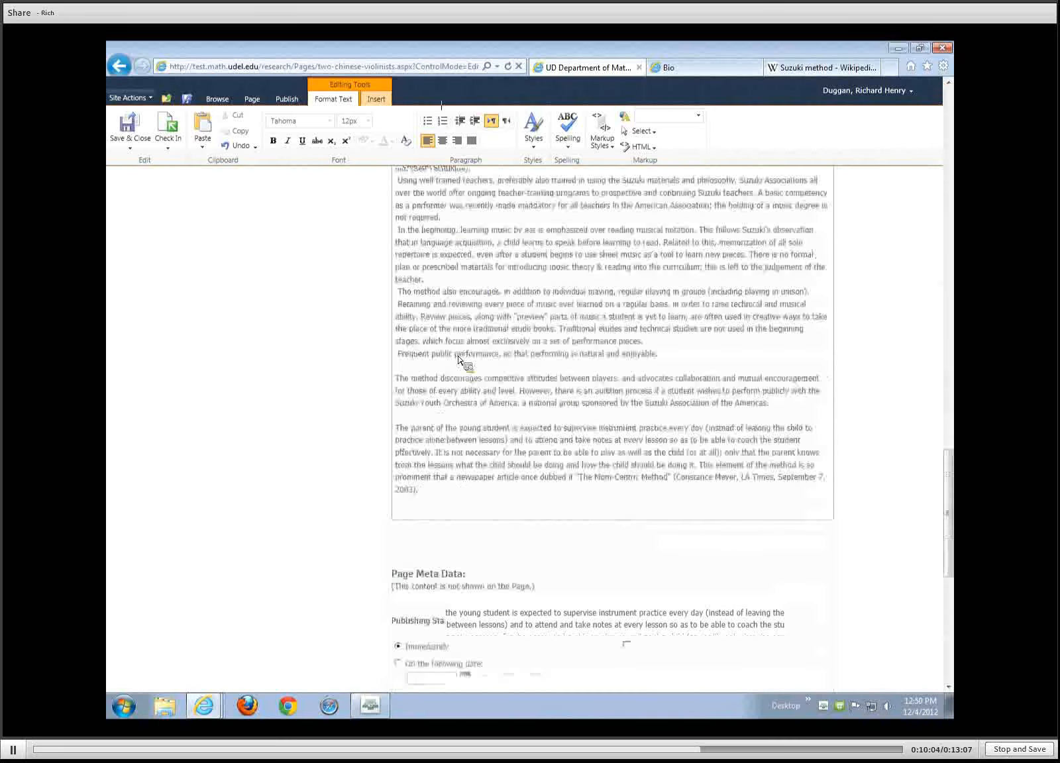
scroll(613, 430, up, 6)
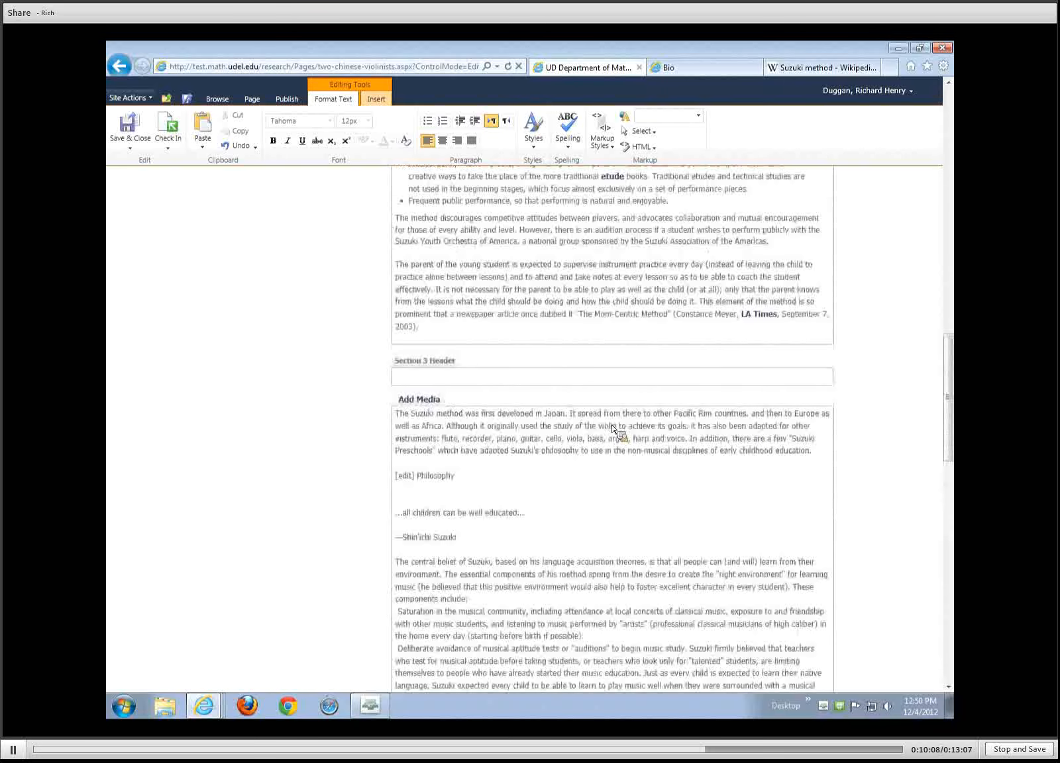
click(441, 475)
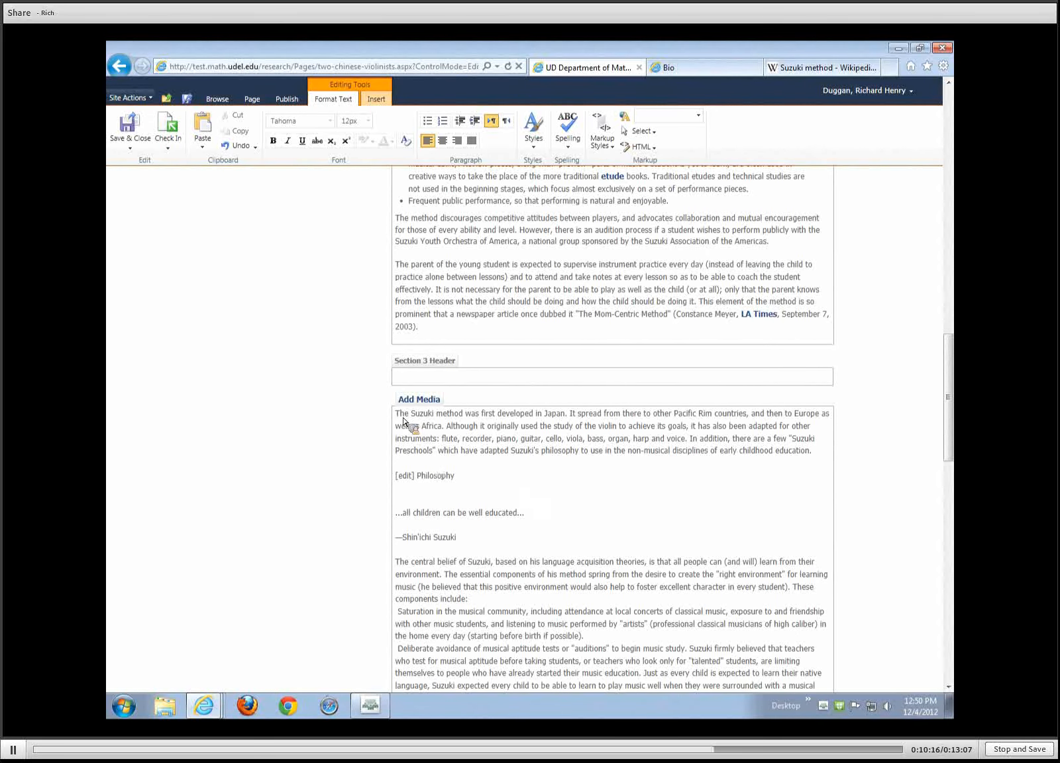
Delete all of the plain text from the Section 3 body and move to the empty Section 3 header.
drag(396, 414, 744, 573)
key(Delete)
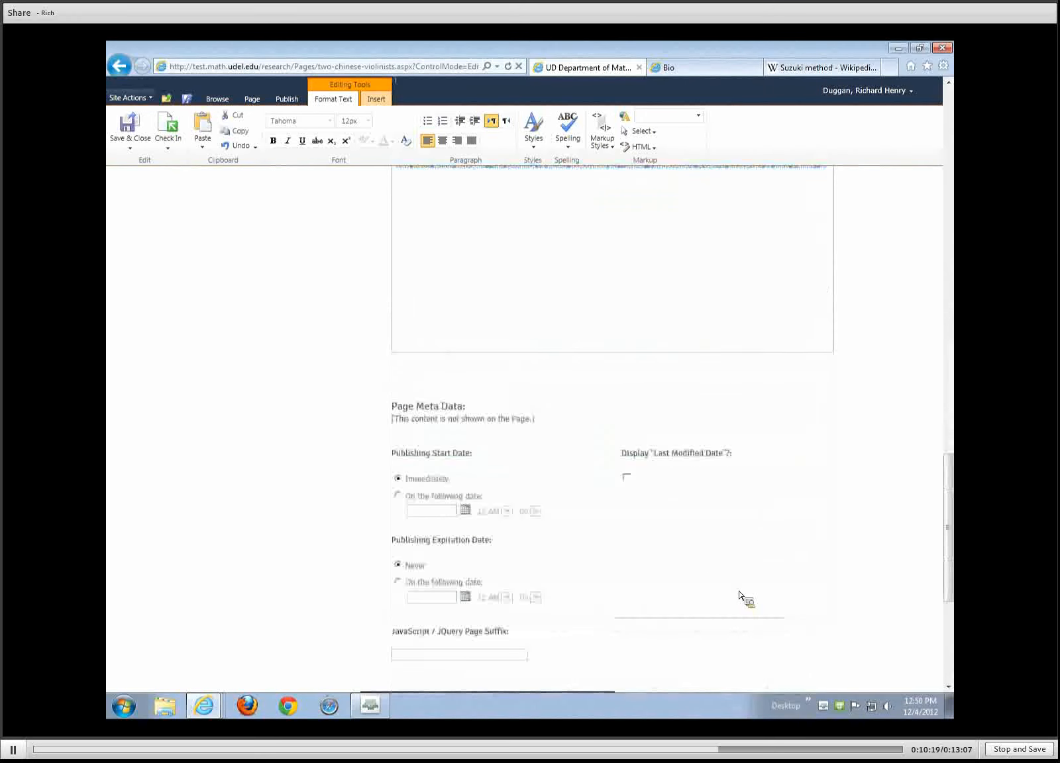
scroll(573, 305, up, 3)
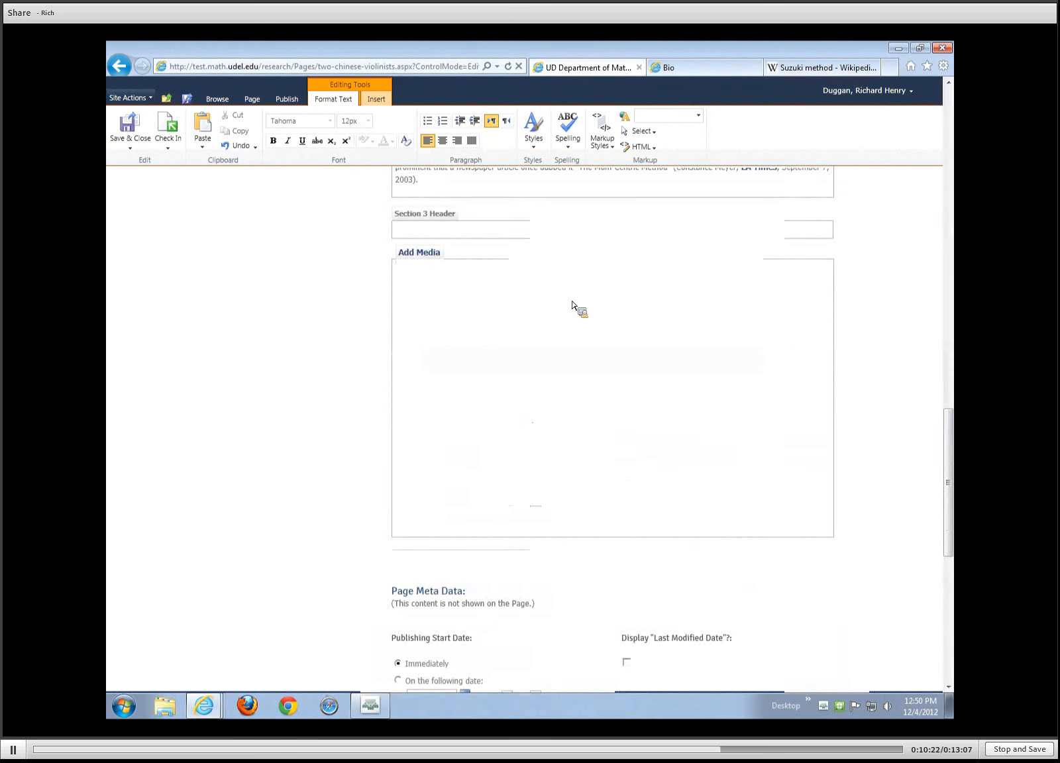
click(525, 229)
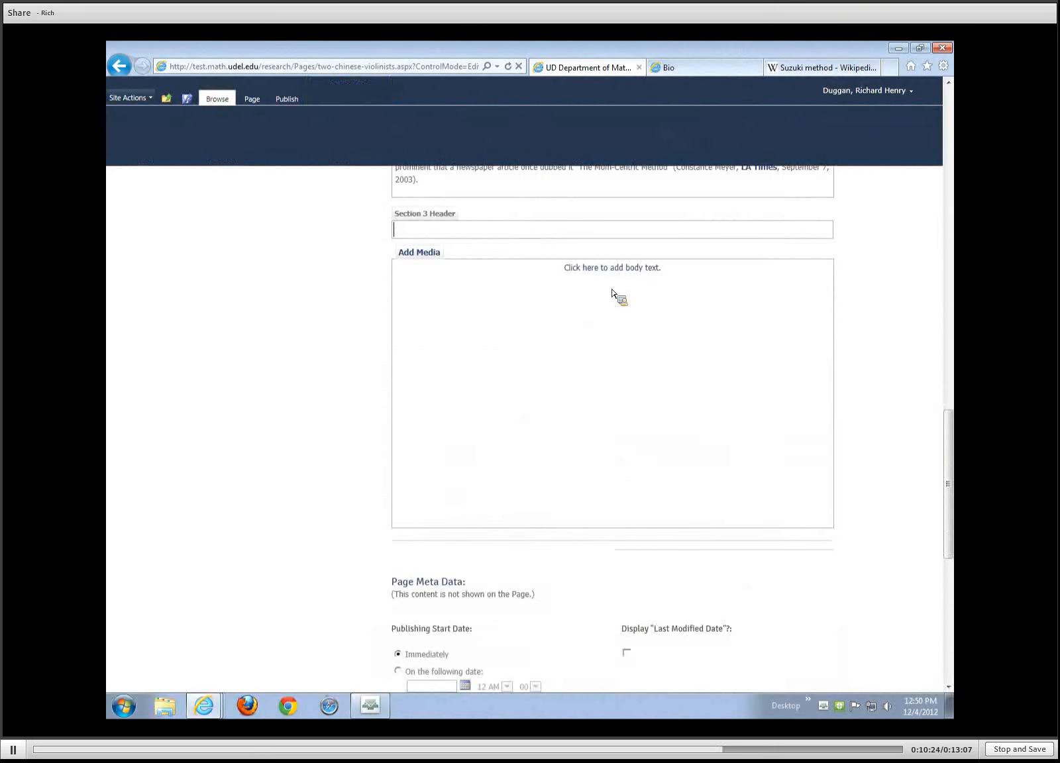
Reduce the number of page sections to 2.
scroll(602, 325, up, 5)
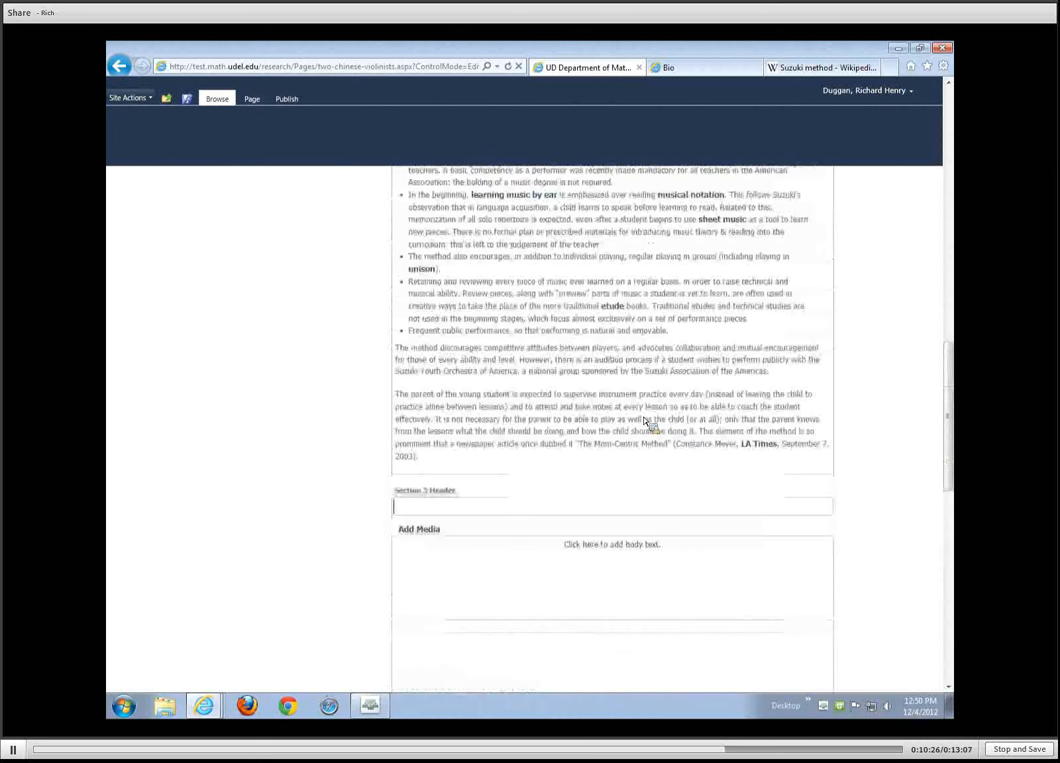
scroll(644, 419, up, 10)
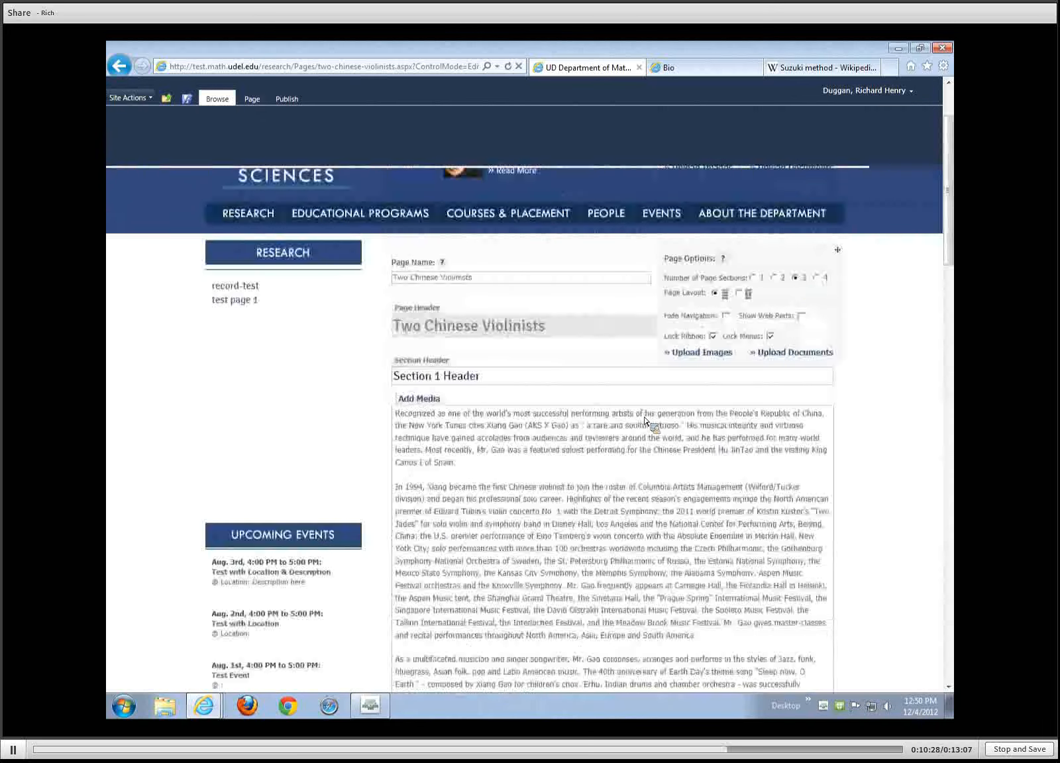
click(773, 278)
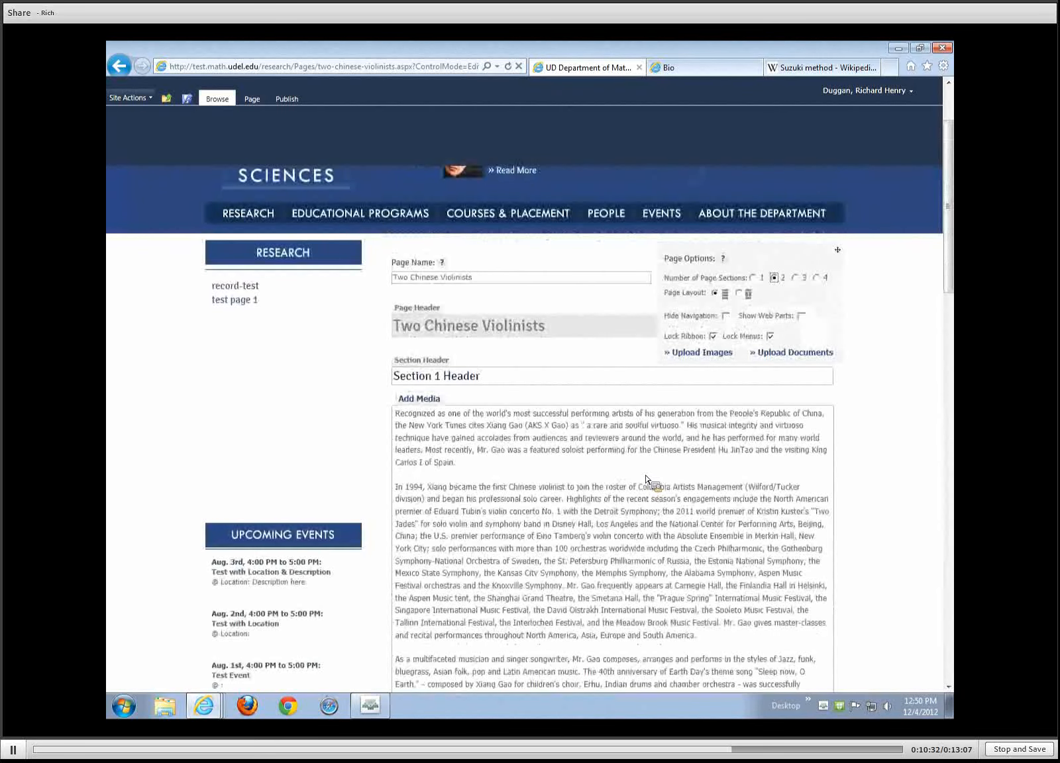
Examine the page from Section 1 through the end of Section 2 and down to the page metadata.
scroll(646, 479, down, 3)
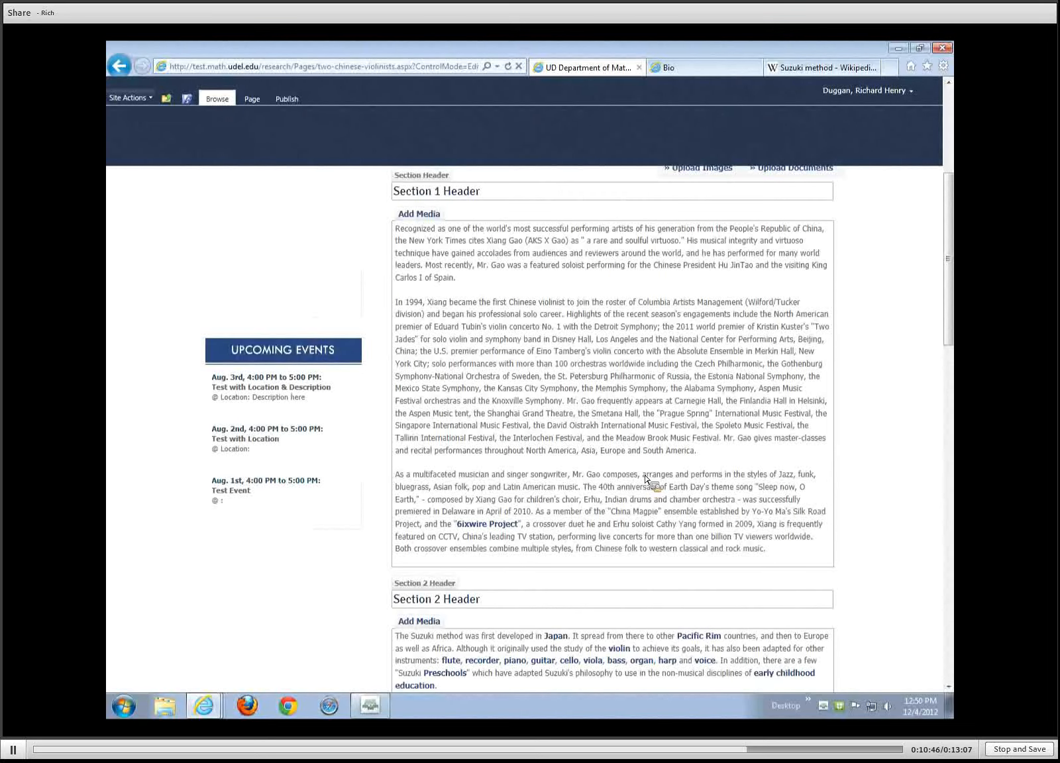
scroll(646, 478, down, 3)
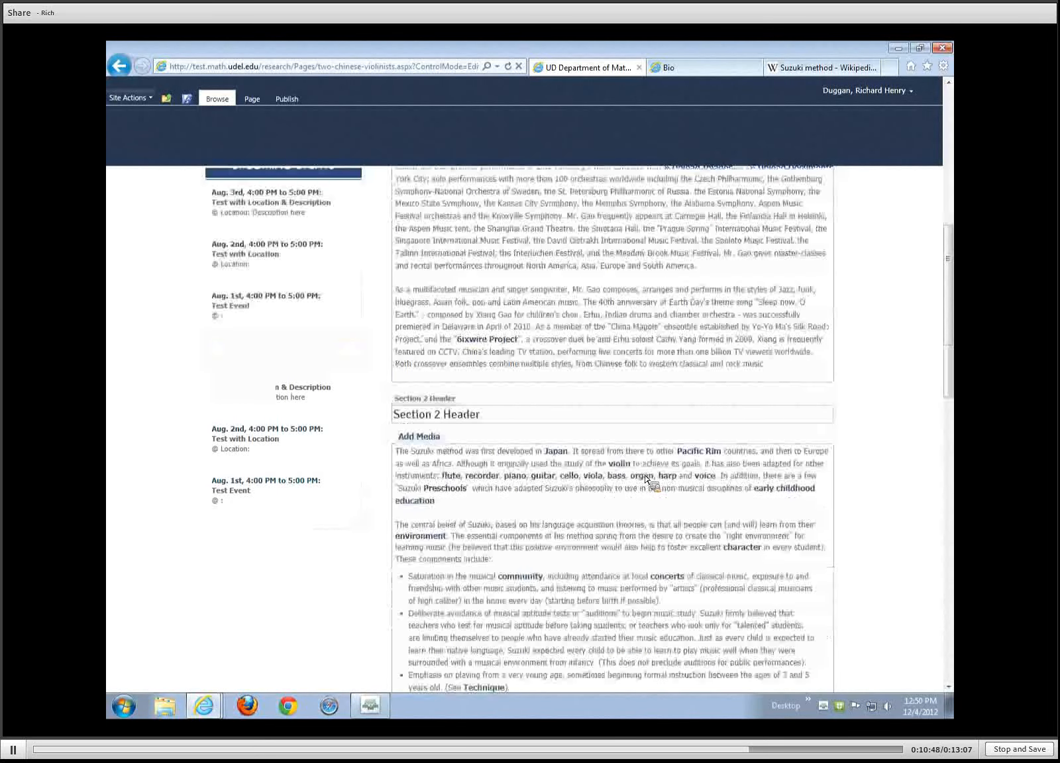
scroll(645, 479, down, 2)
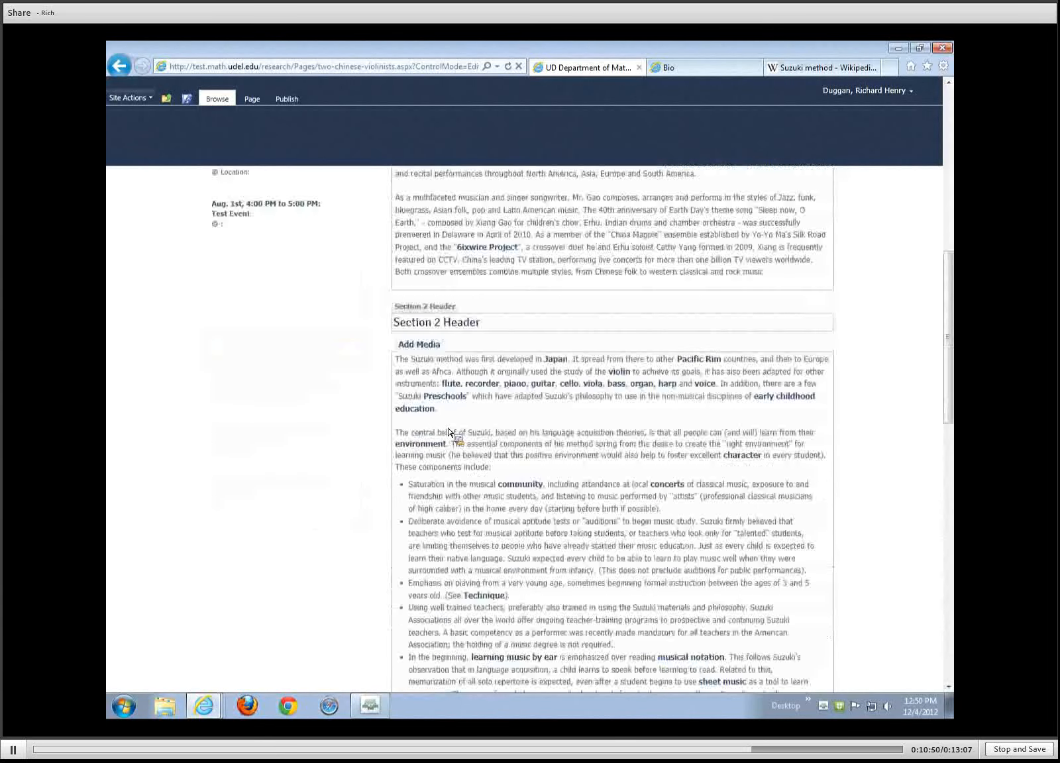
scroll(451, 432, down, 1)
scroll(467, 433, down, 2)
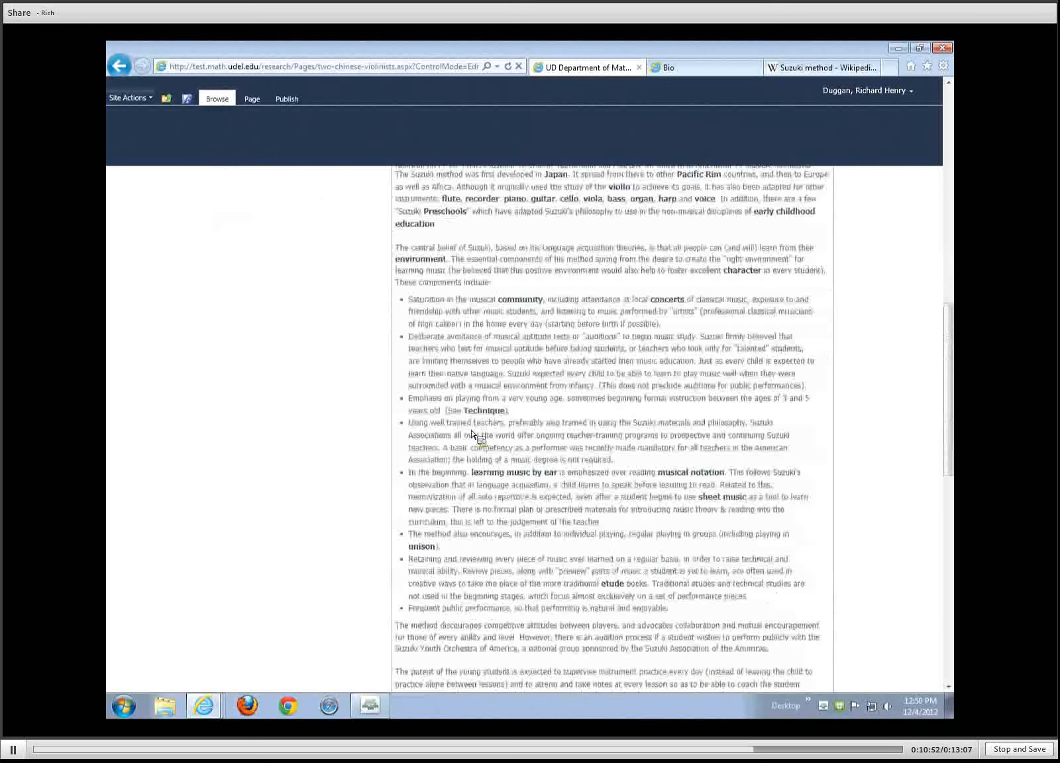
scroll(472, 434, up, 1)
scroll(473, 424, down, 5)
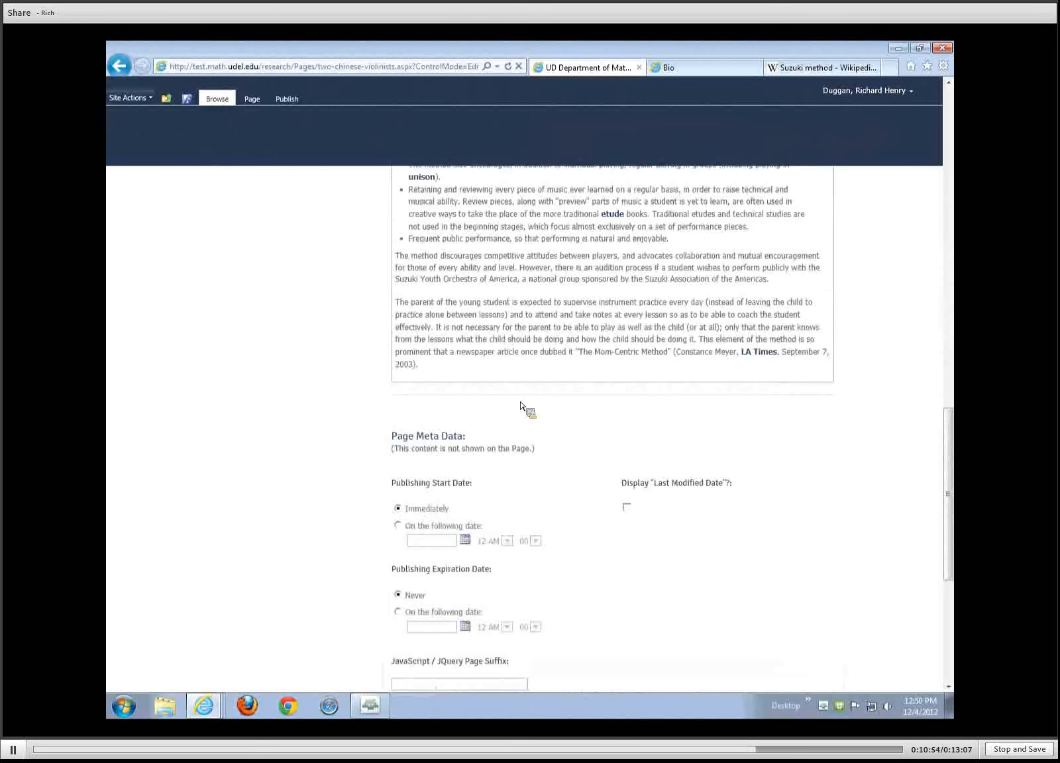
scroll(566, 388, up, 3)
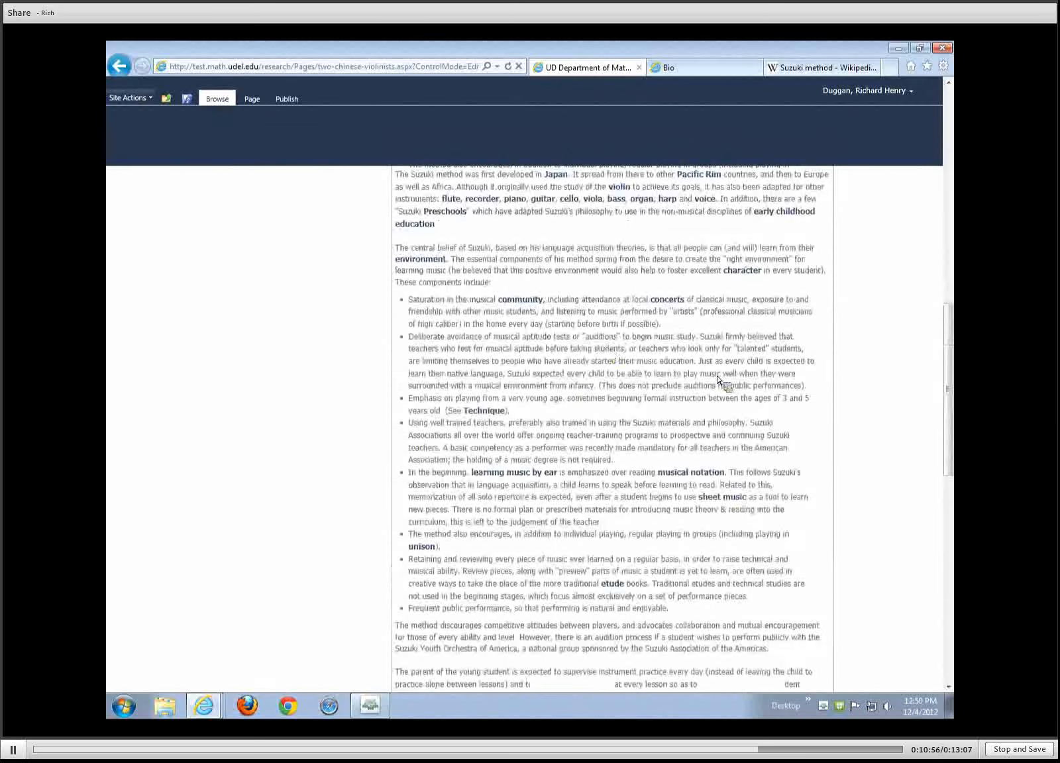
Set the number of page sections back to 3 and go to the empty Section 3.
scroll(812, 405, up, 10)
scroll(802, 400, down, 5)
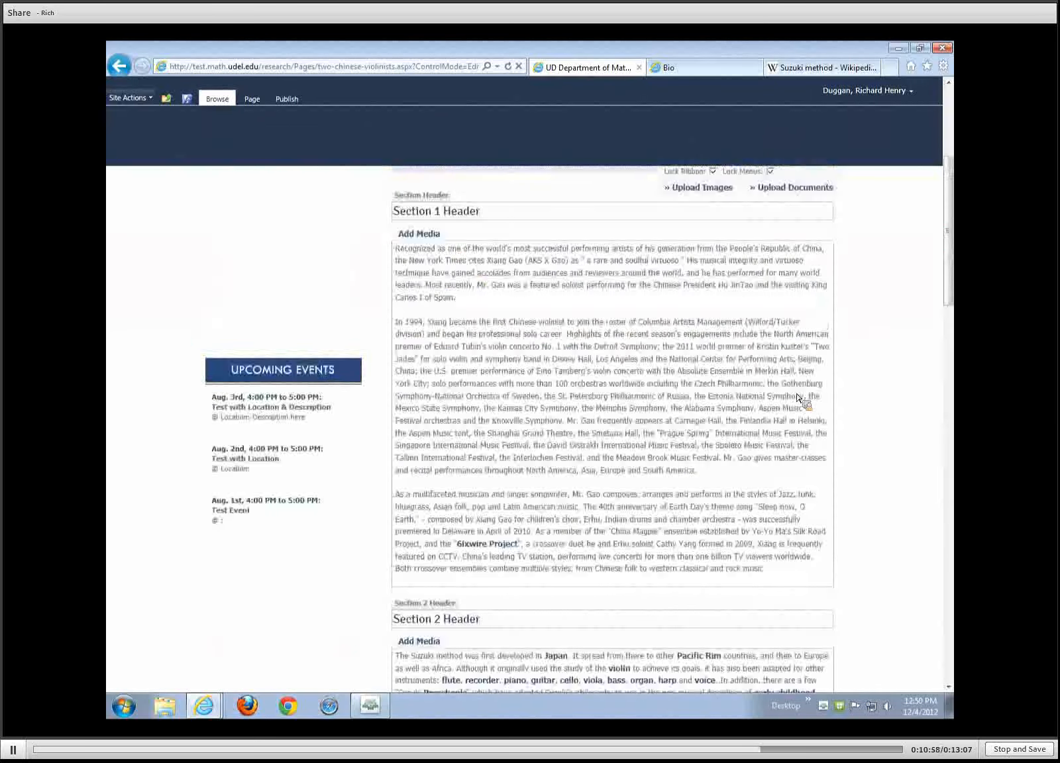
scroll(679, 543, down, 4)
scroll(678, 544, down, 5)
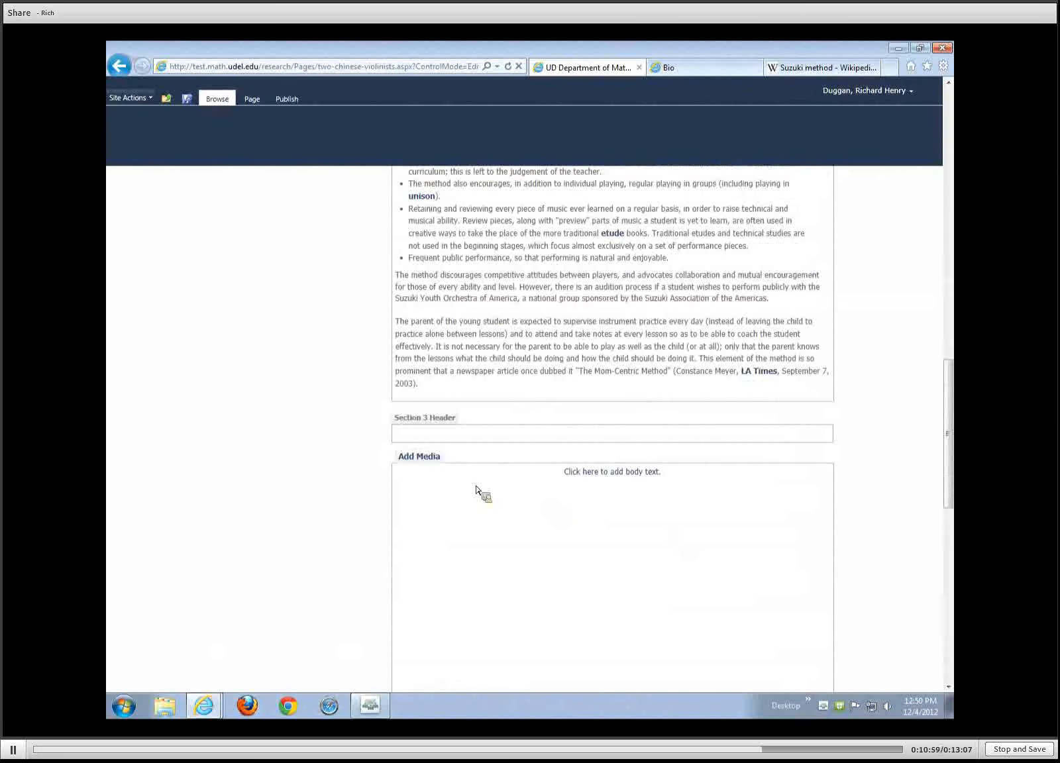
Copy the selected Suzuki method text from the Wikipedia page and paste it into the Section 3 body.
right_click(490, 506)
click(478, 543)
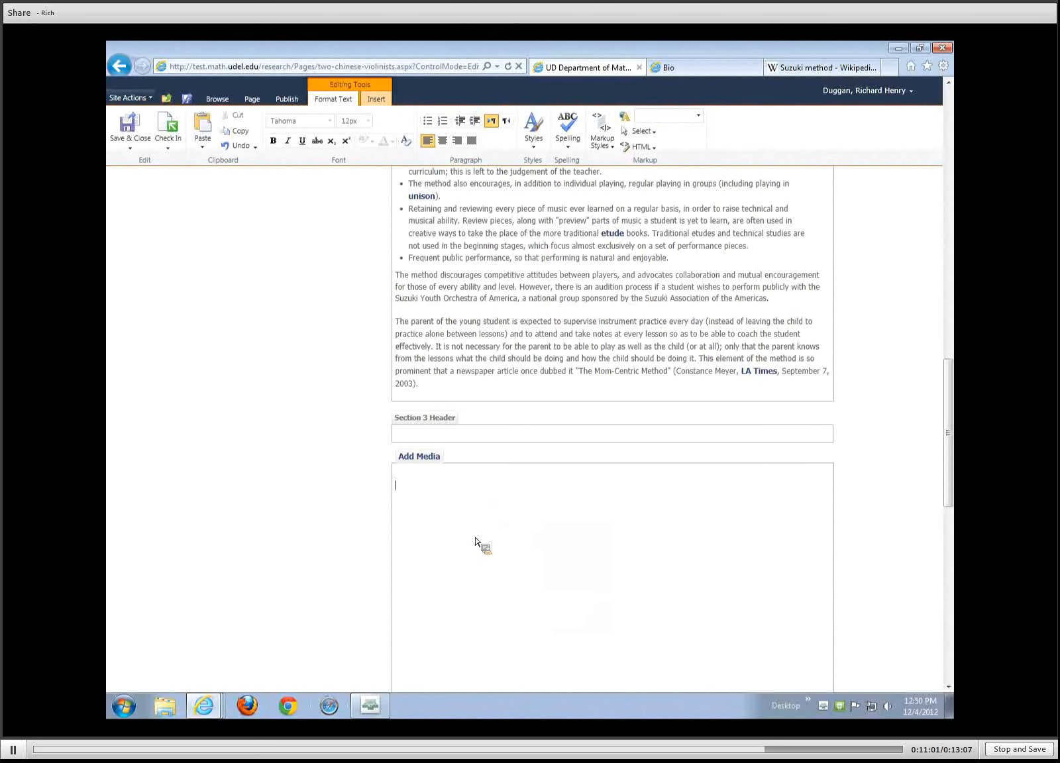
click(759, 69)
right_click(413, 340)
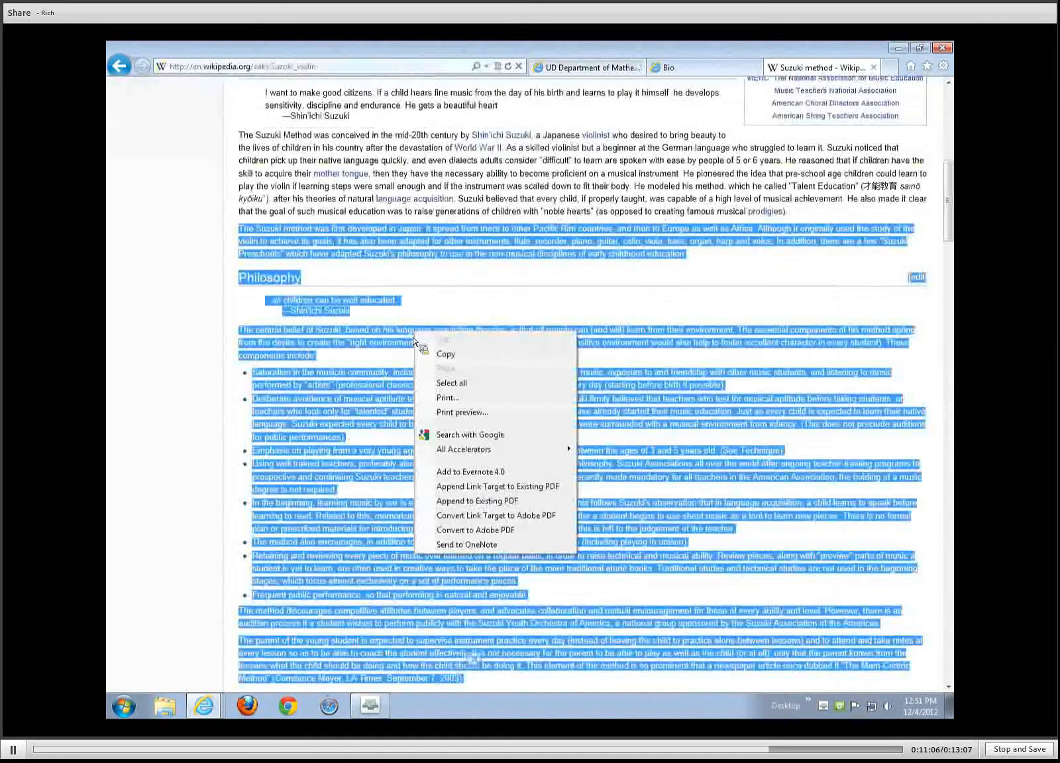
click(453, 355)
click(590, 68)
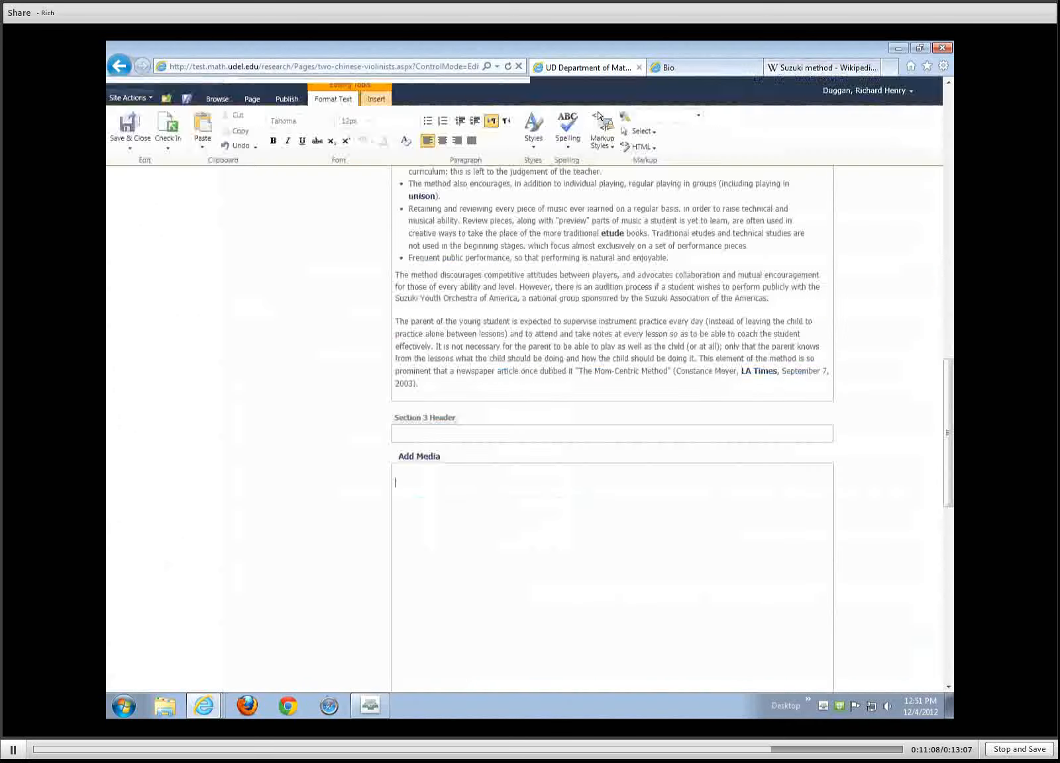
right_click(457, 487)
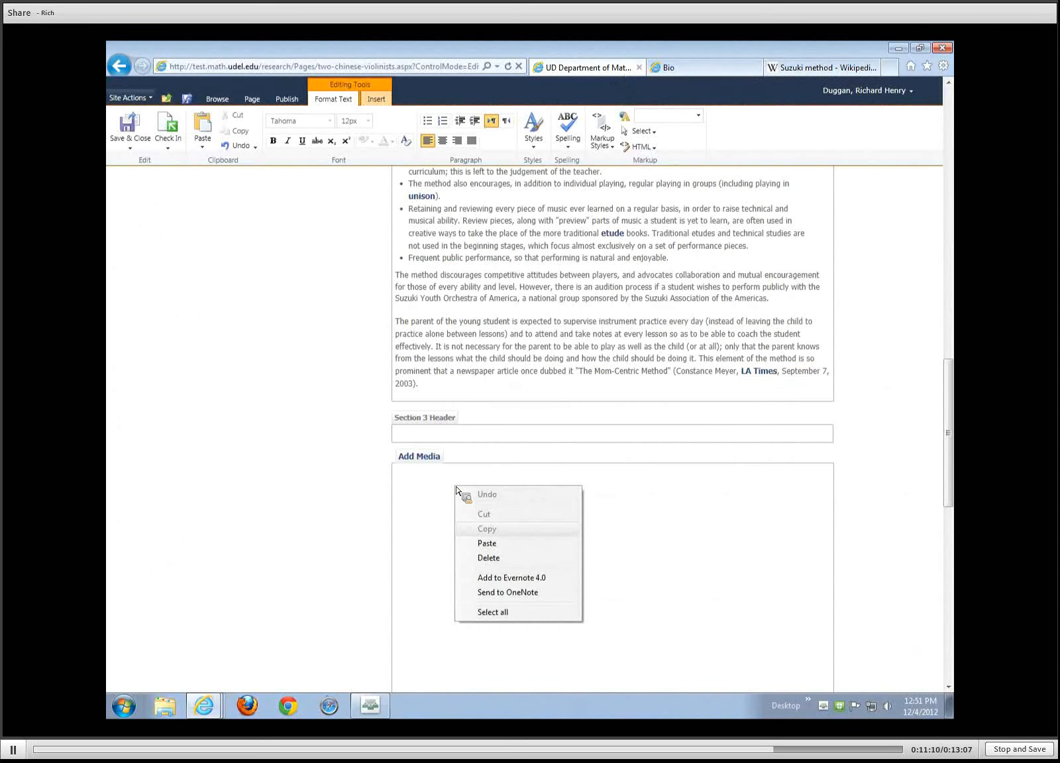
click(497, 536)
Delete all of the pasted Suzuki method text from the Section 3 body.
scroll(496, 549, up, 6)
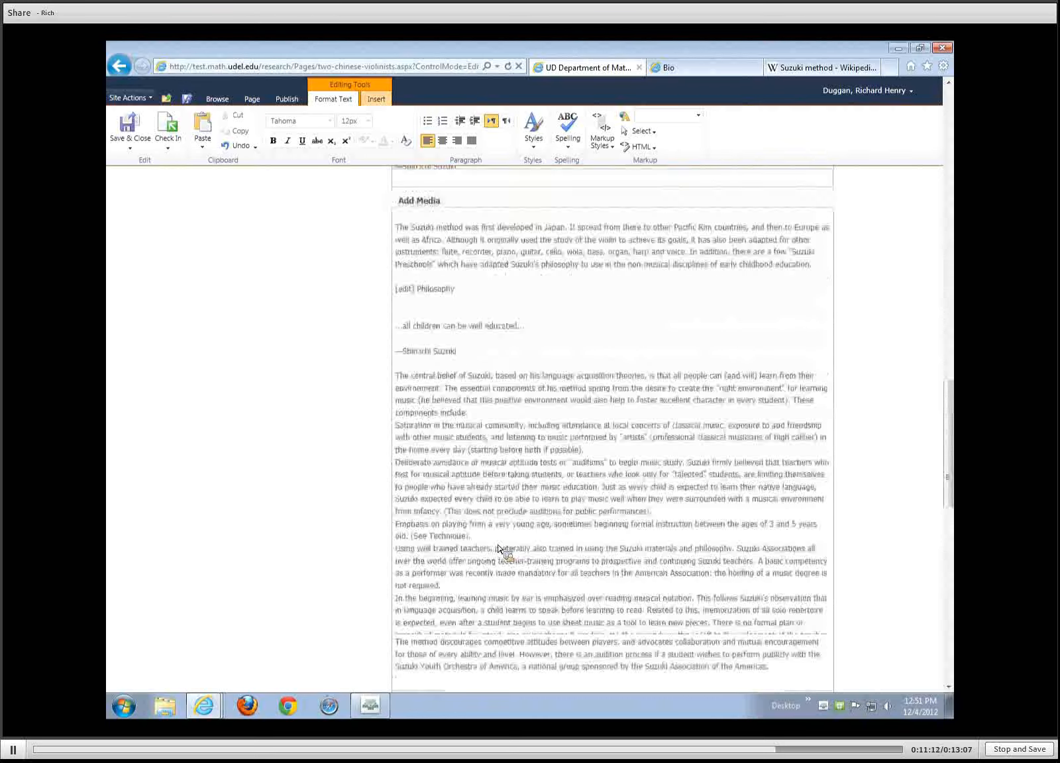
scroll(498, 547, down, 2)
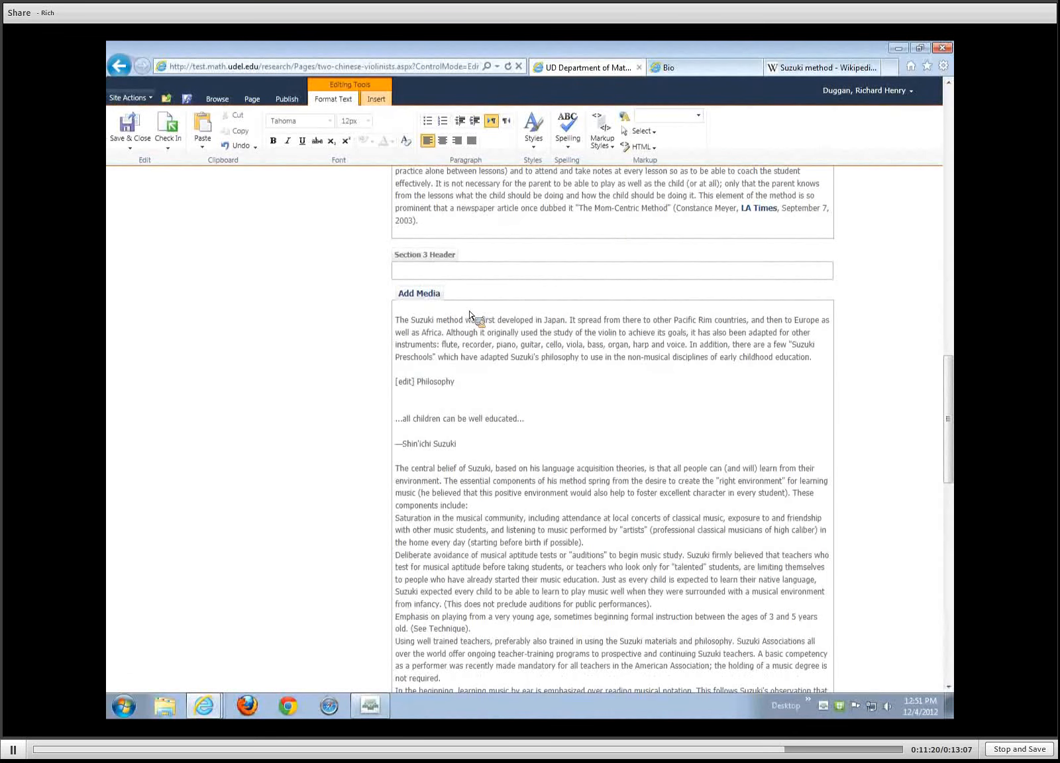
drag(469, 314, 680, 708)
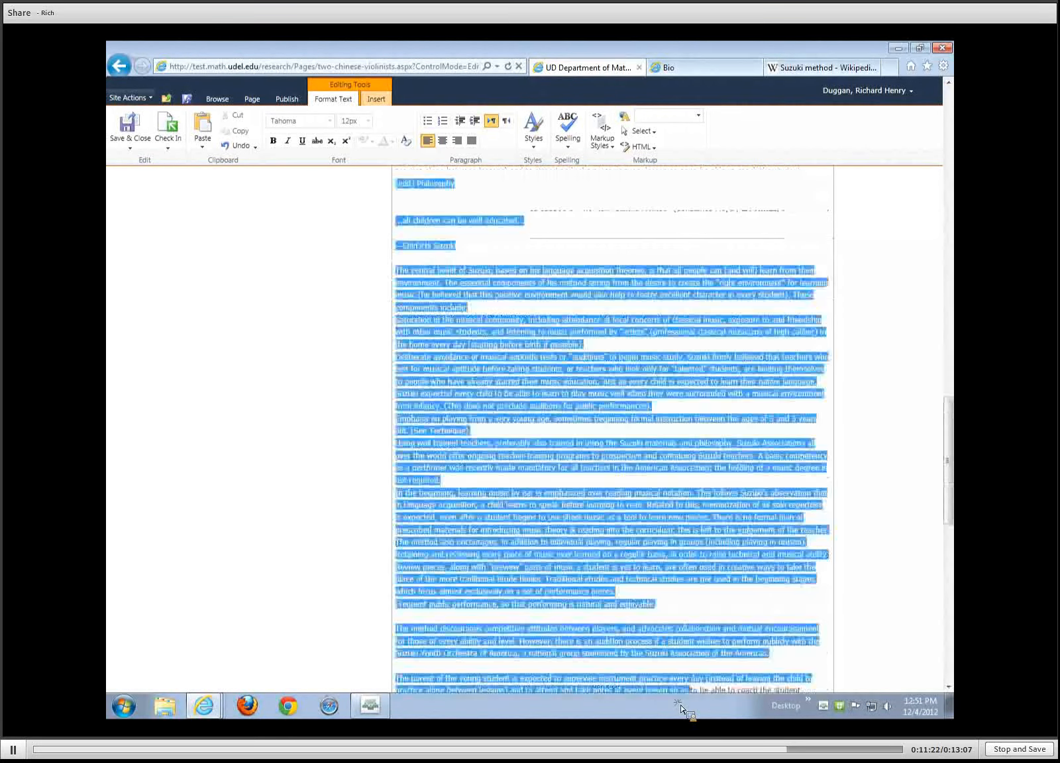
scroll(728, 626, down, 2)
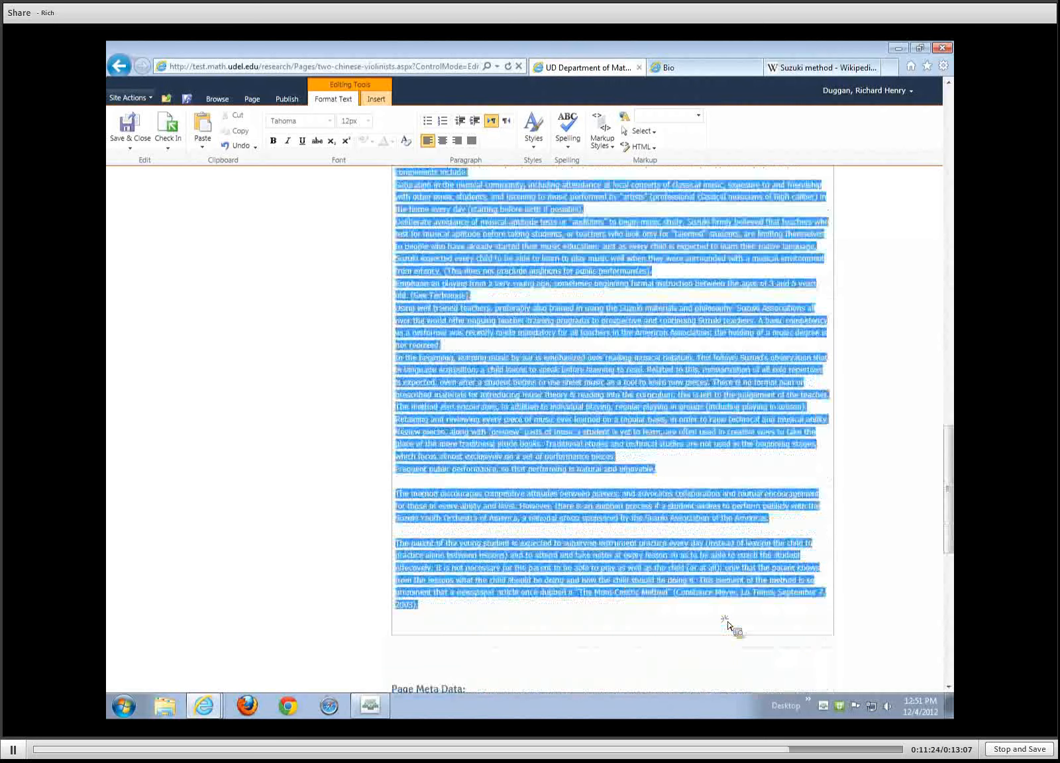
key(Delete)
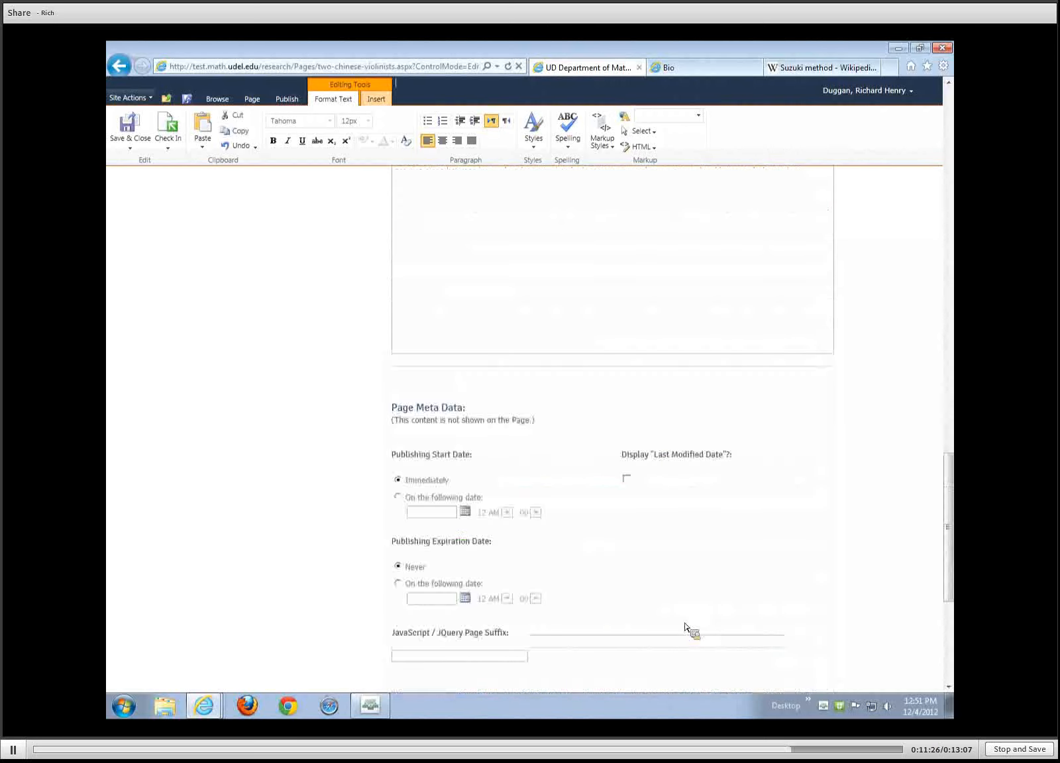
scroll(567, 359, up, 4)
click(561, 333)
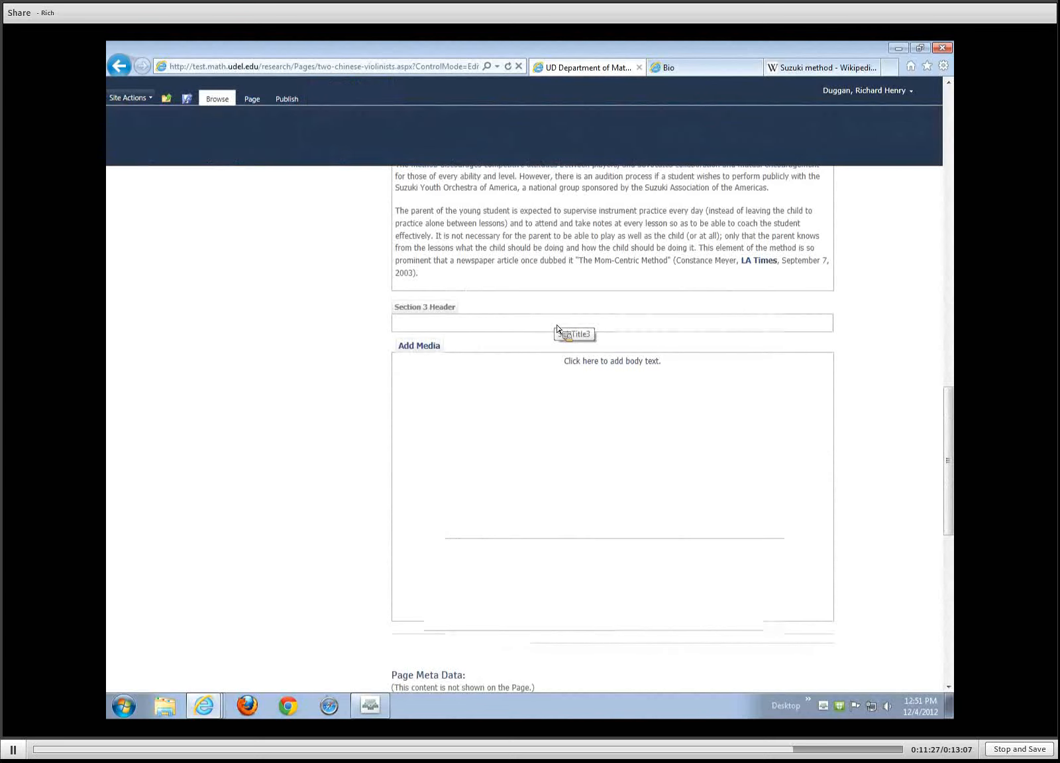
Save the page and keep it open for editing with the Section 3 body empty.
click(252, 99)
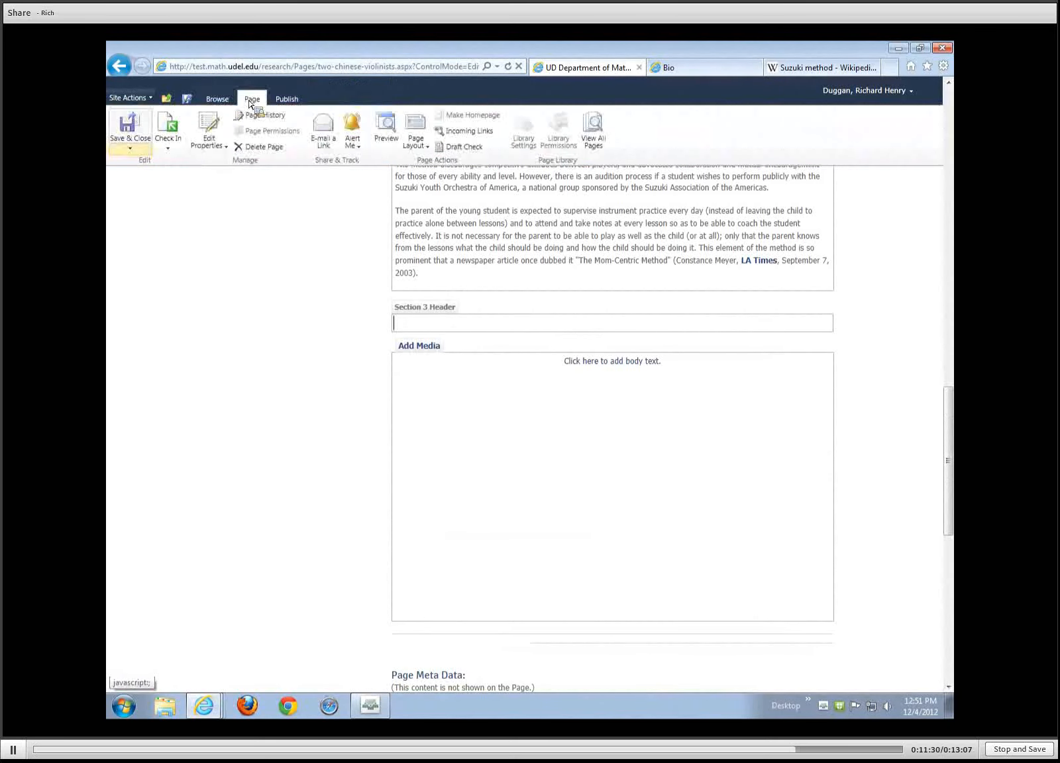
click(129, 149)
click(136, 194)
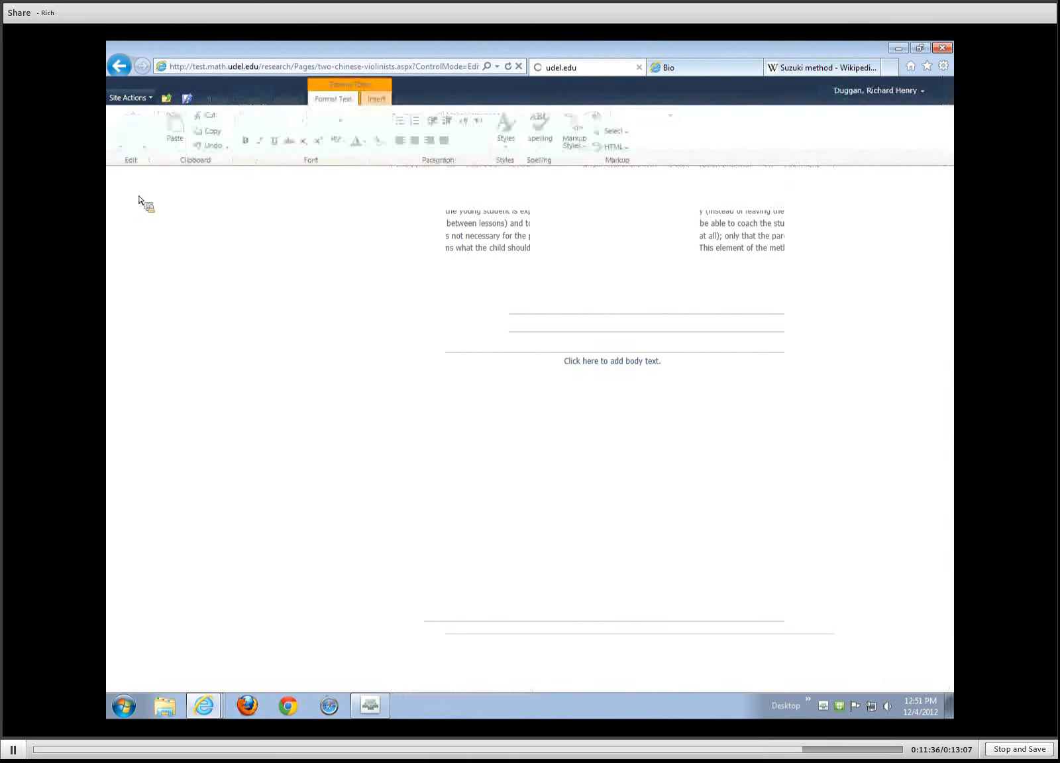
Set the number of page sections to 3 again and go to the empty Section 3.
scroll(532, 416, down, 20)
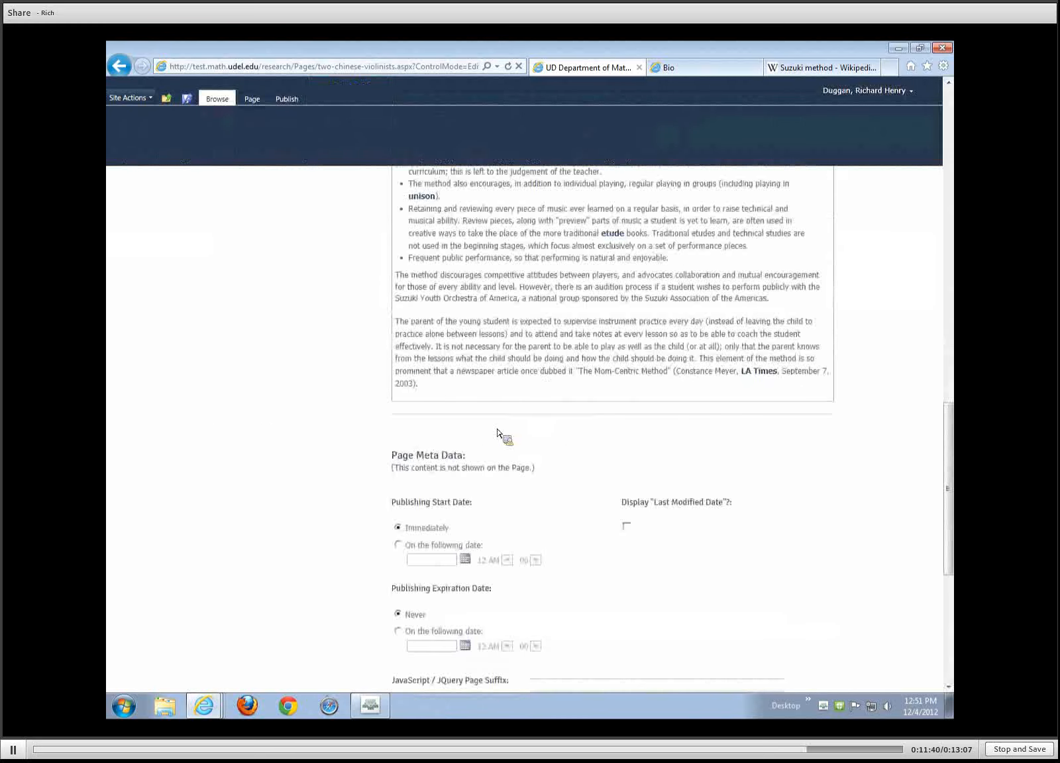
scroll(498, 434, up, 5)
scroll(771, 301, up, 10)
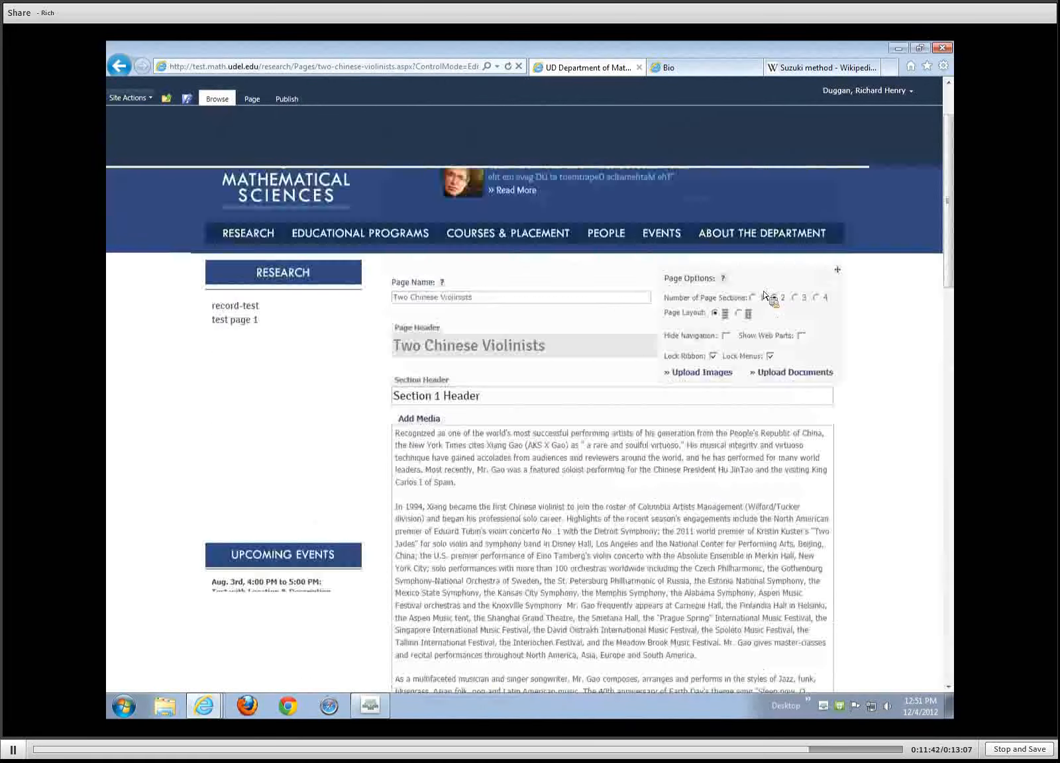
scroll(570, 490, down, 15)
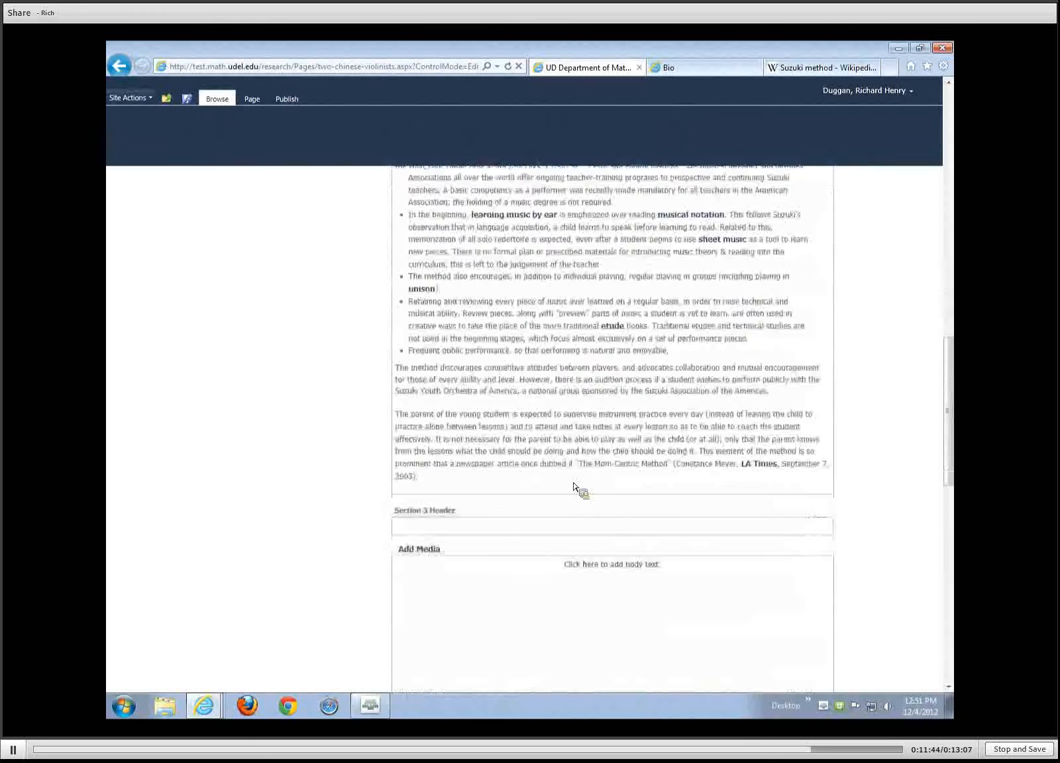
Paste the copied Suzuki method text with its links and bullets into the Section 3 body.
click(453, 502)
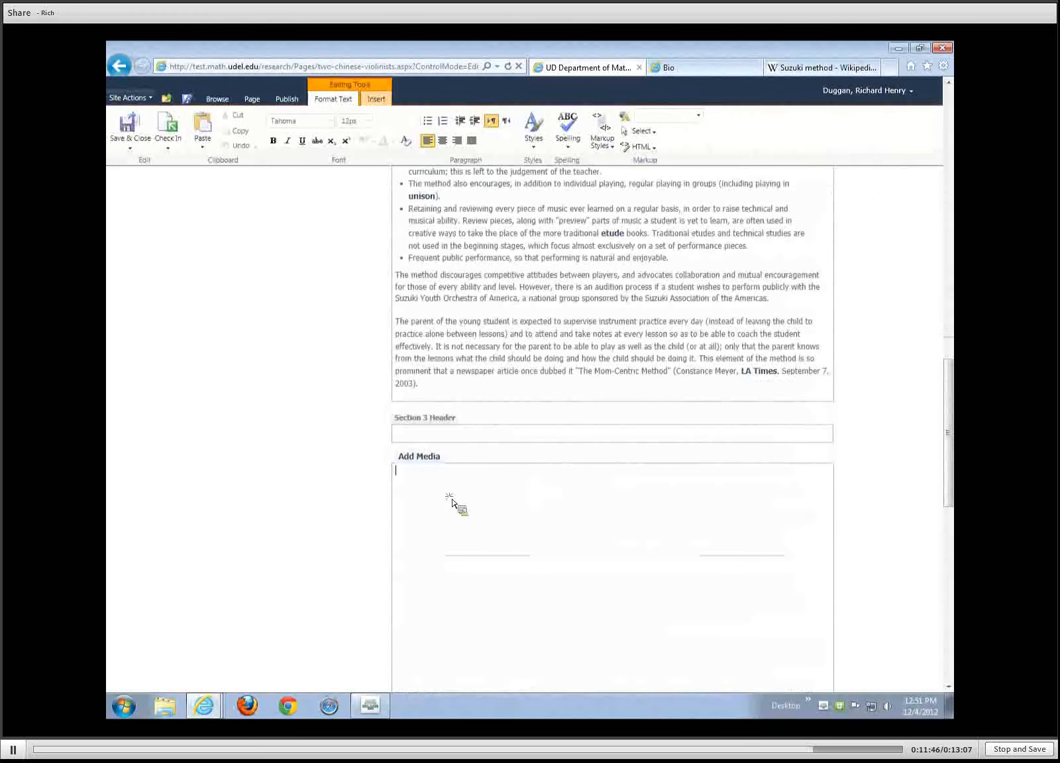
right_click(452, 502)
click(484, 556)
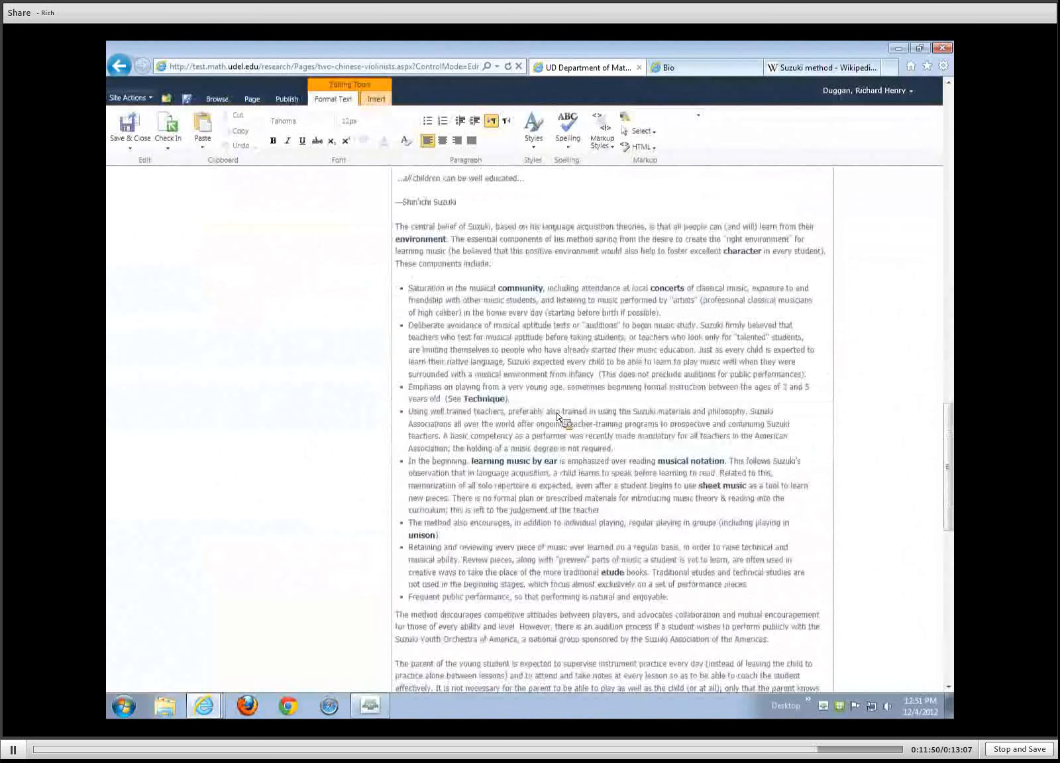
scroll(598, 422, up, 3)
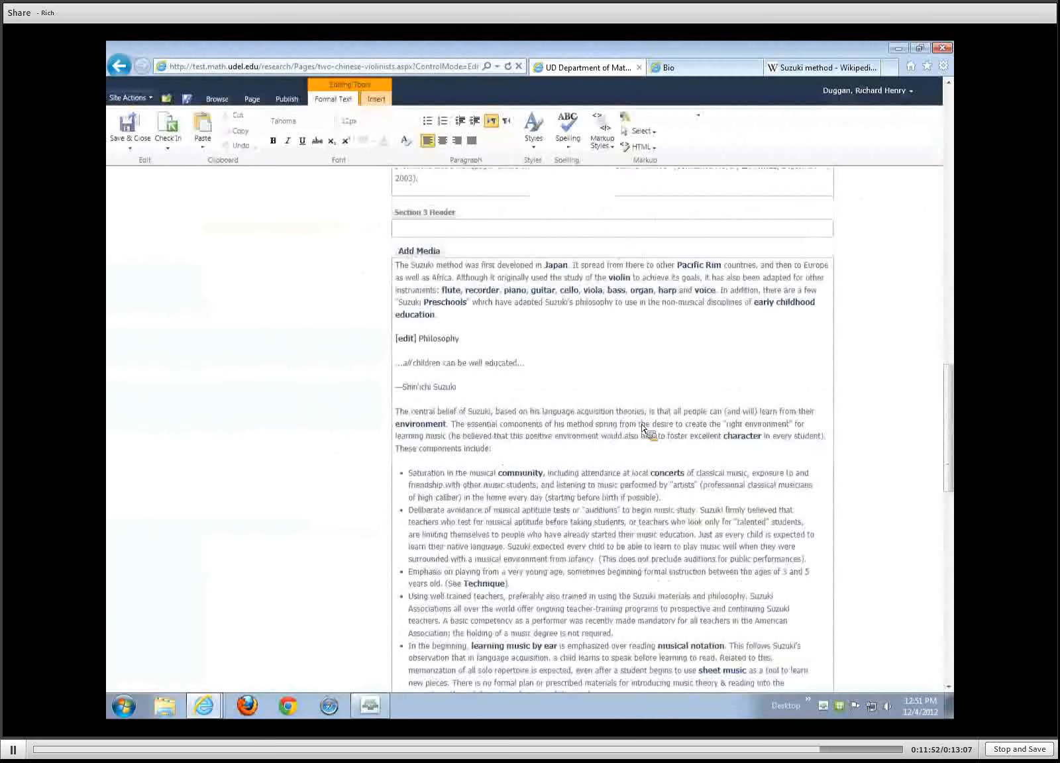
scroll(629, 395, up, 2)
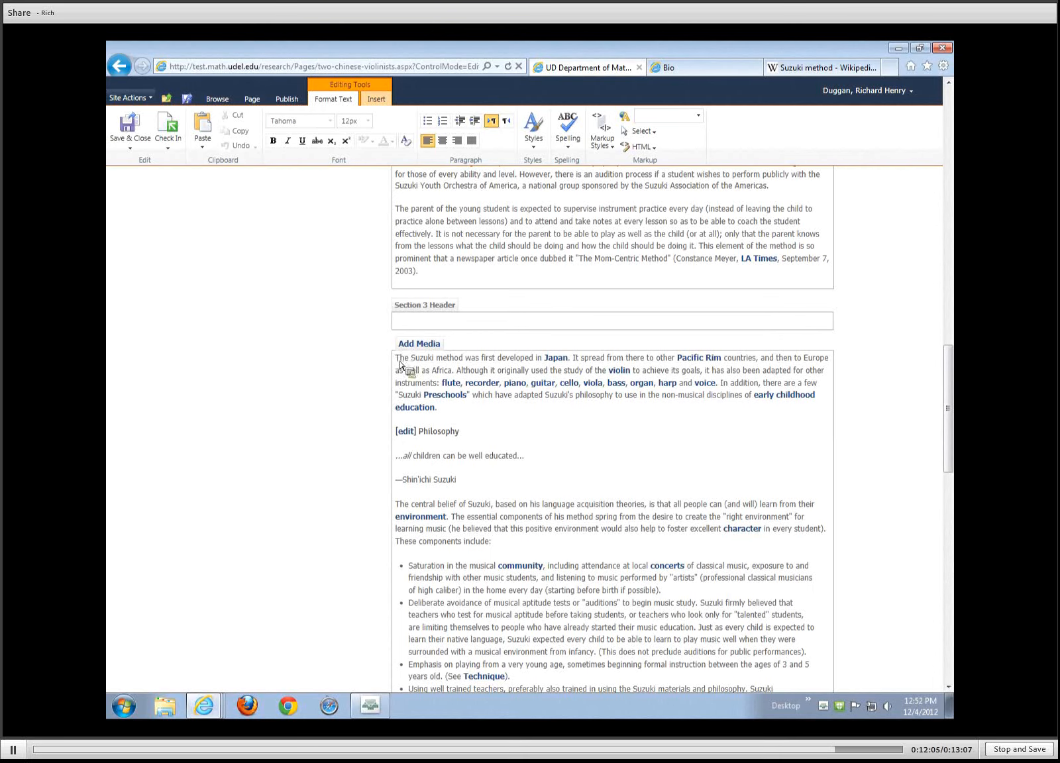
Clear the formatting of the Section 3 text from the opening paragraph through the Shin'ichi Suzuki quote attribution.
drag(399, 364, 485, 481)
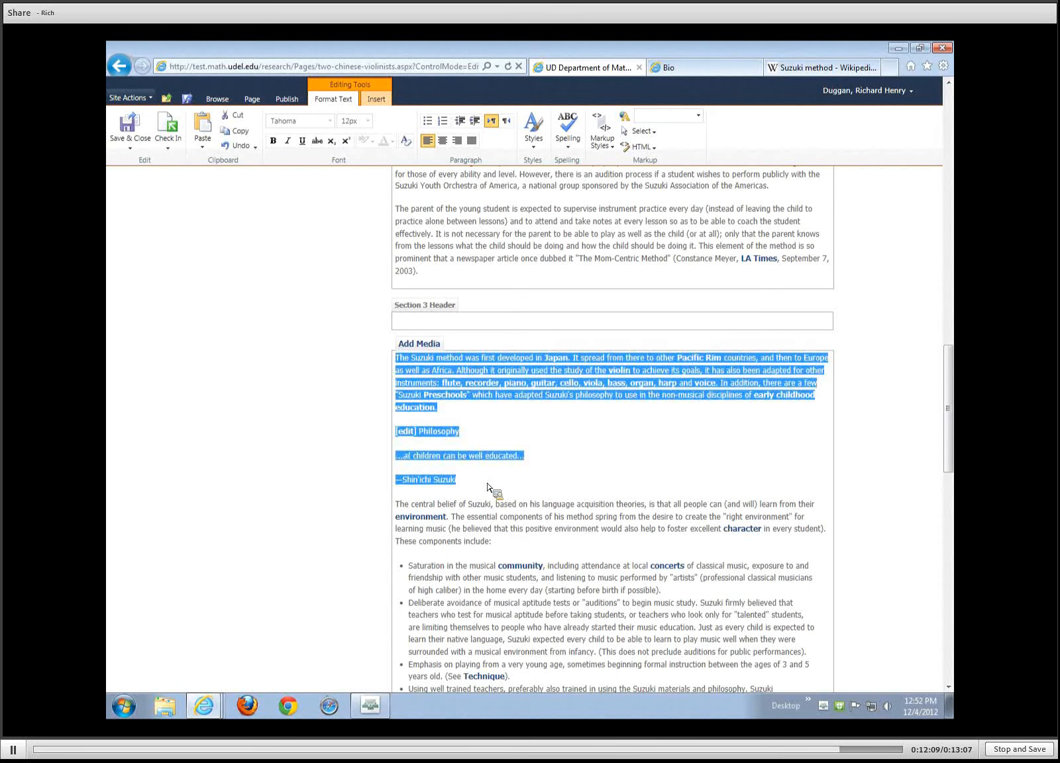
click(406, 141)
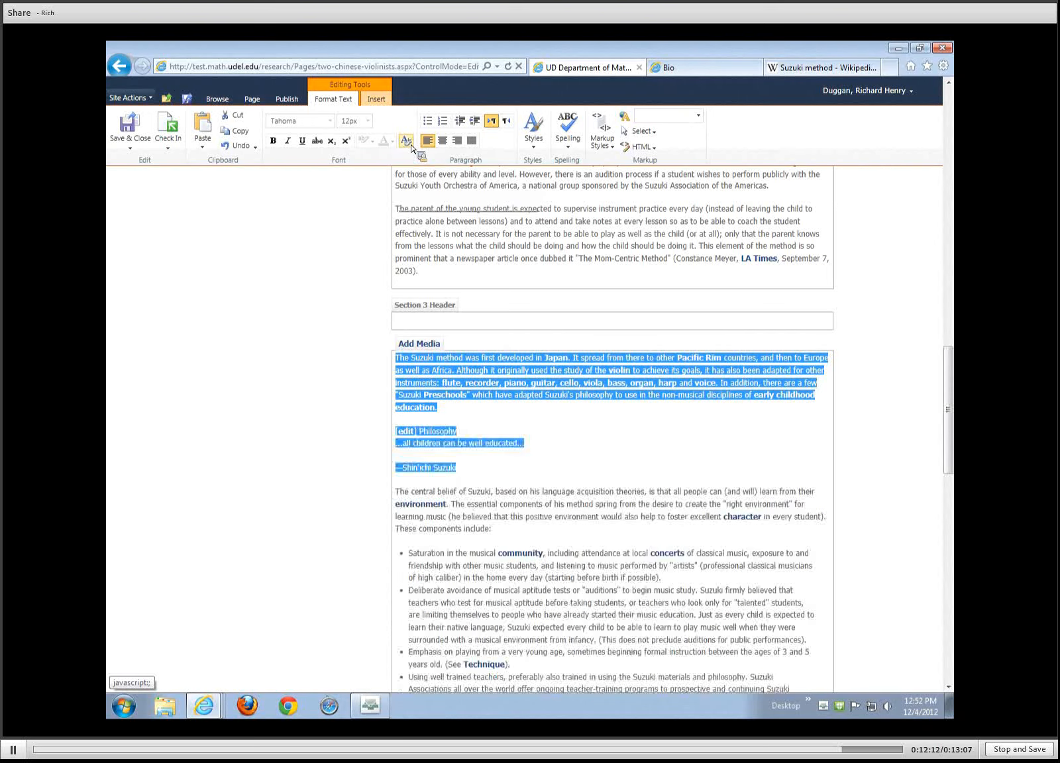
click(516, 397)
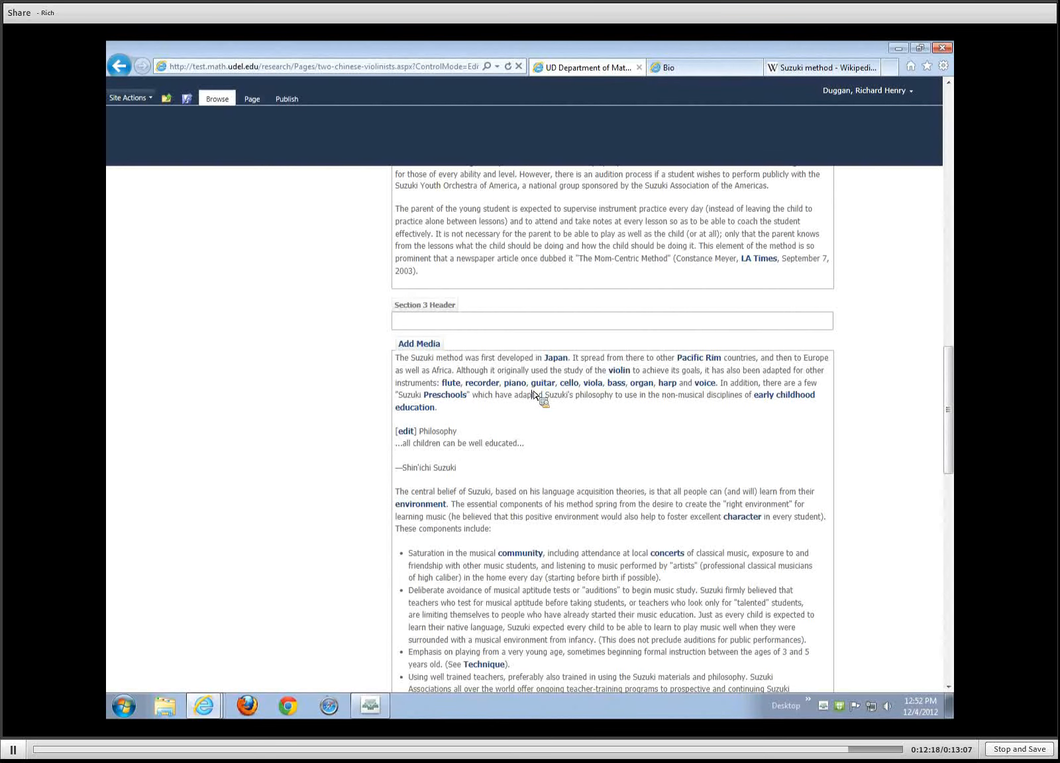
drag(532, 394, 611, 449)
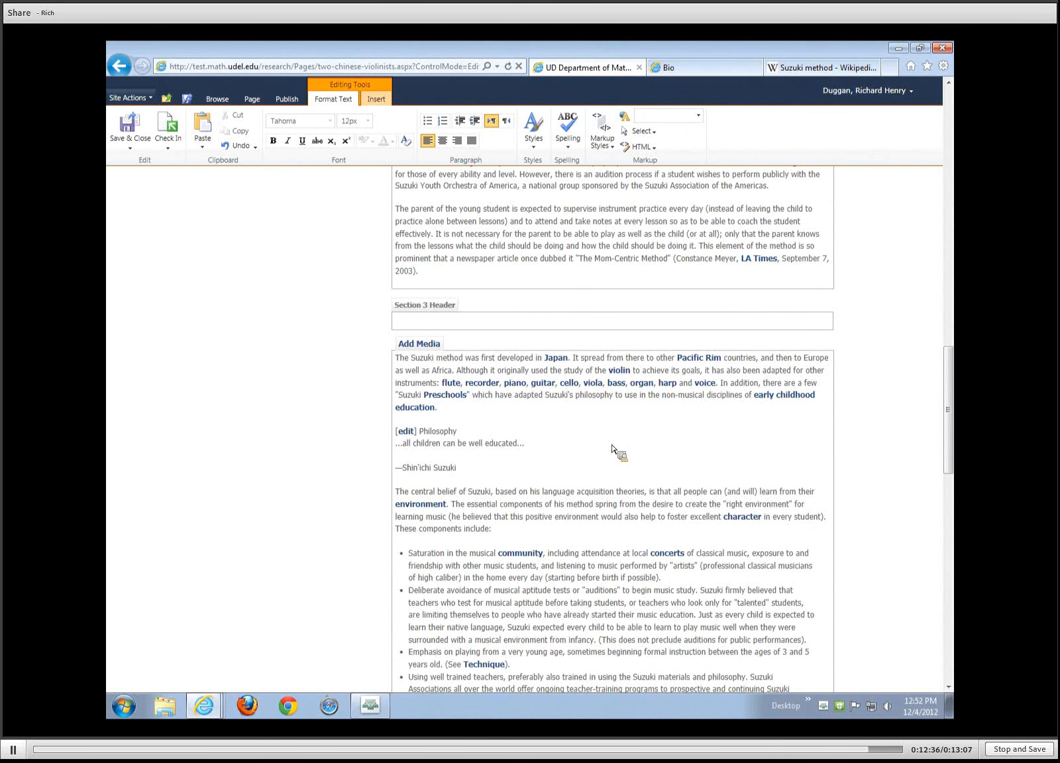
Delete the entire formatted Suzuki method text from the Section 3 body.
scroll(615, 450, down, 1)
scroll(615, 449, up, 3)
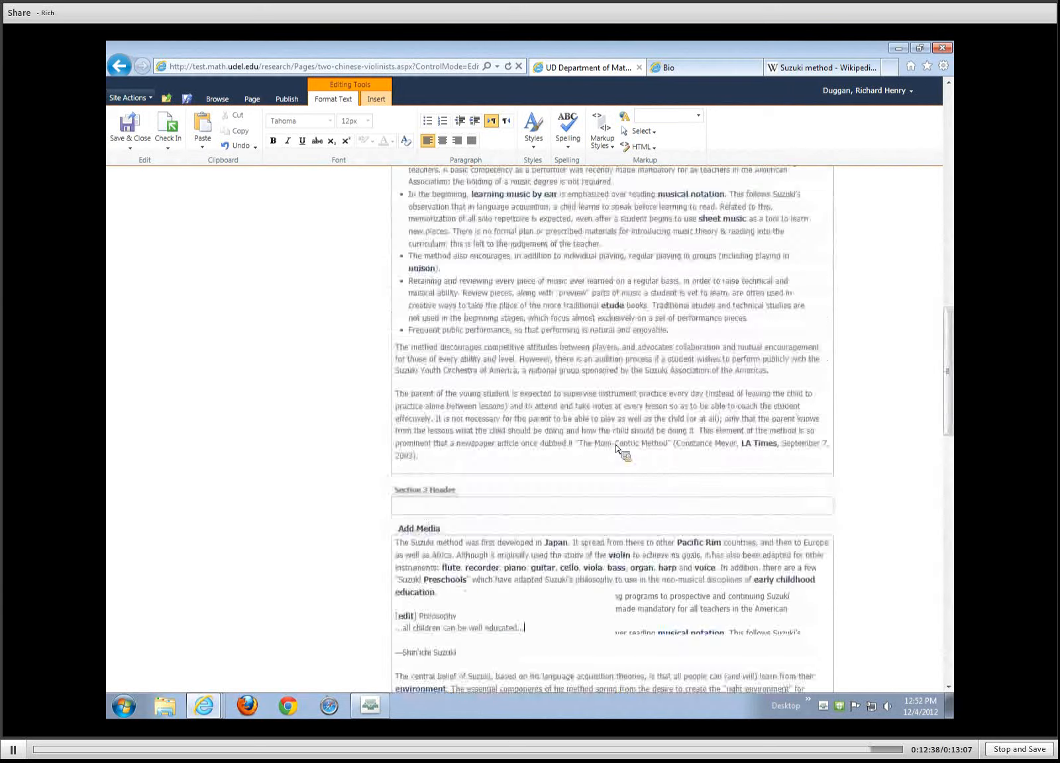
scroll(615, 447, up, 6)
scroll(616, 457, down, 5)
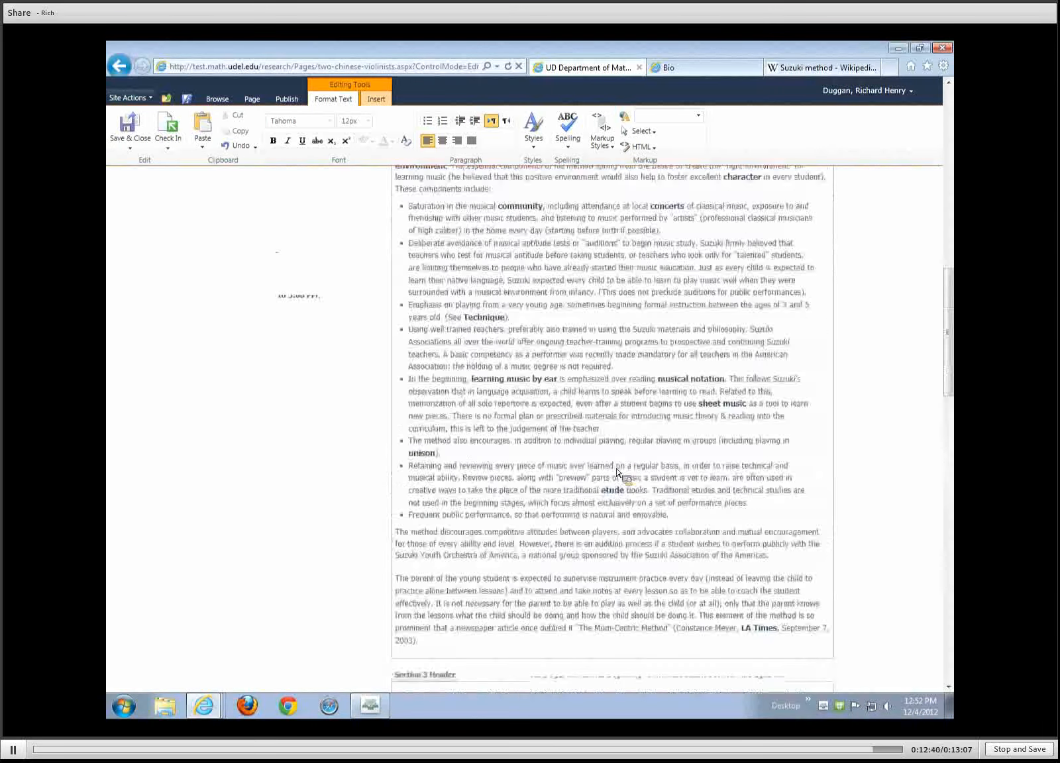
scroll(616, 472, down, 3)
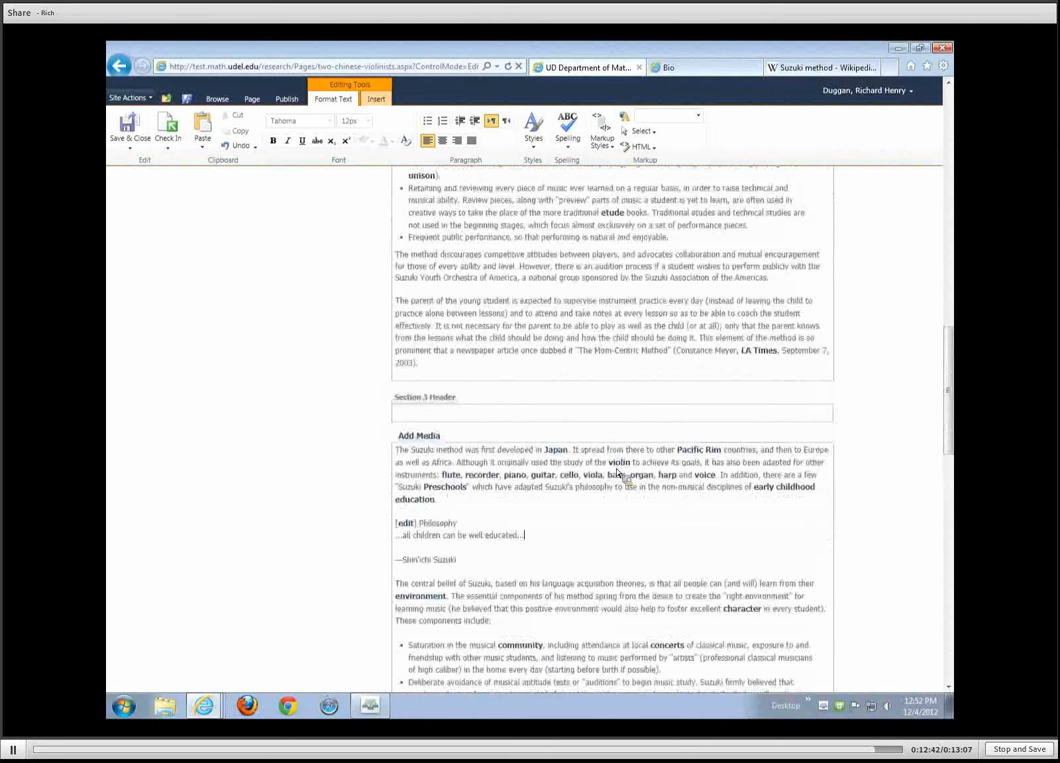
click(397, 451)
drag(418, 490, 618, 574)
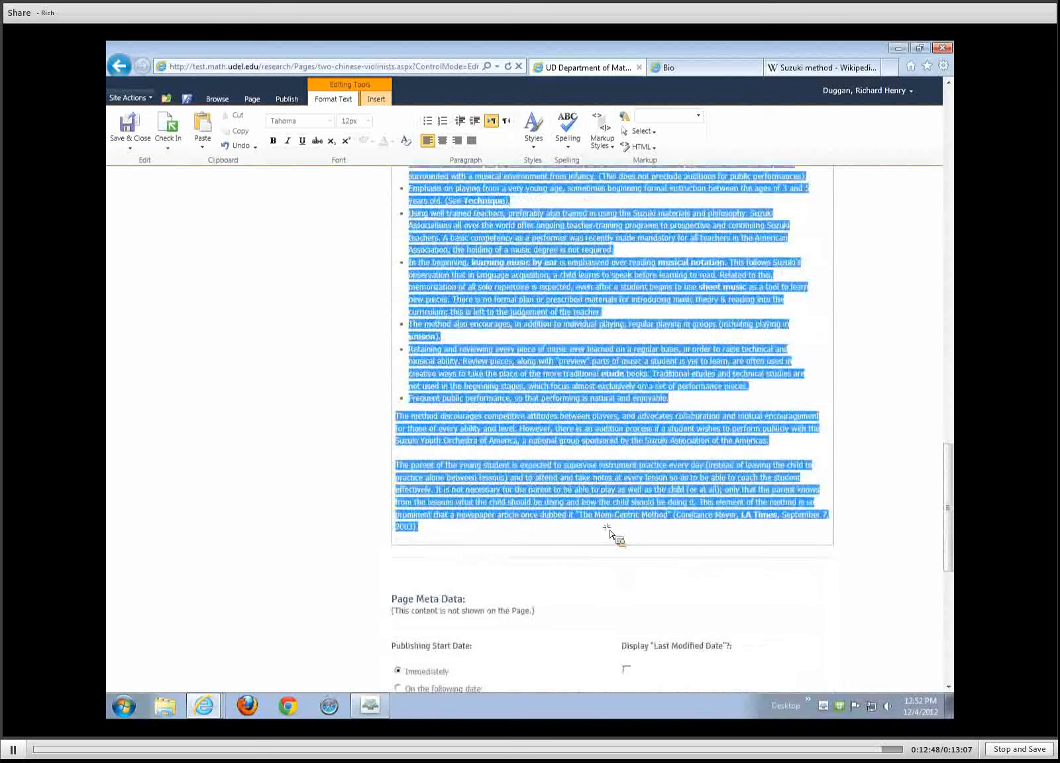
key(Delete)
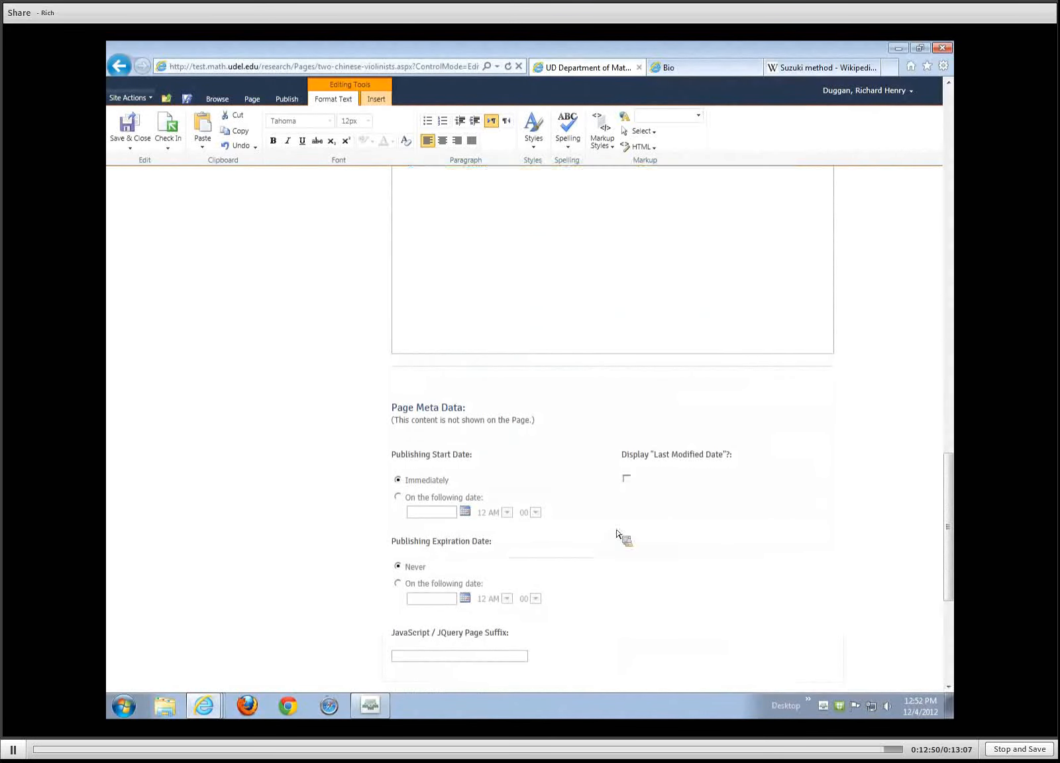
drag(633, 443, 614, 331)
Save the three-section Two Chinese Violinists page.
scroll(632, 327, up, 15)
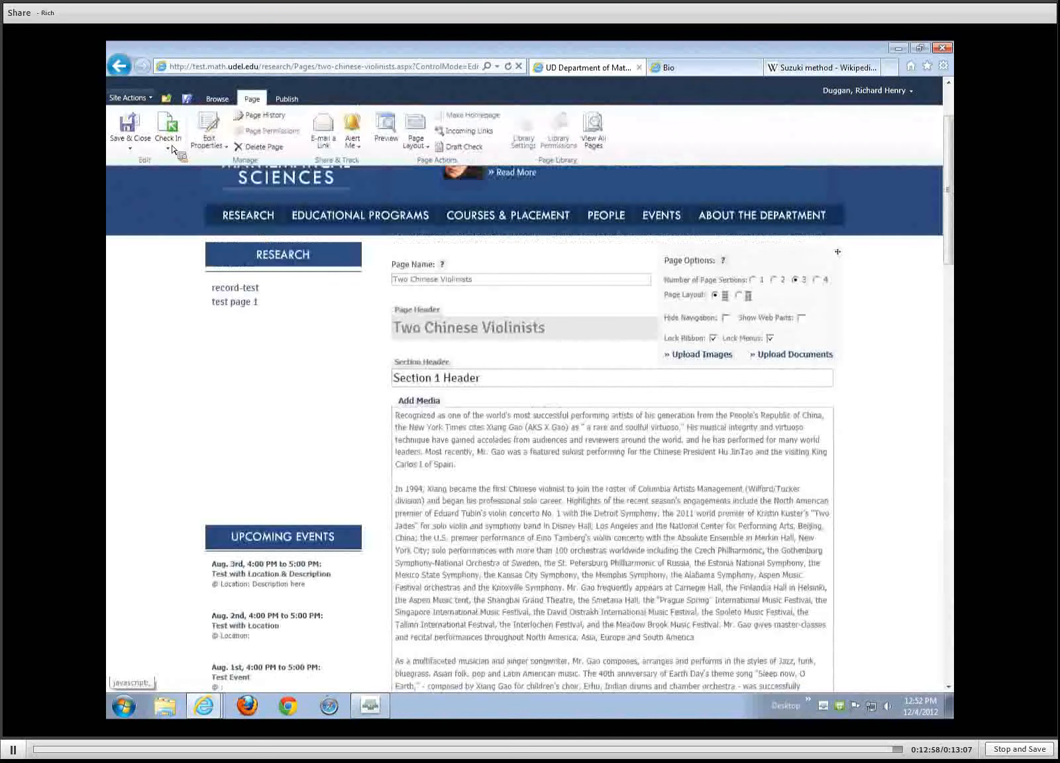
click(129, 144)
click(142, 196)
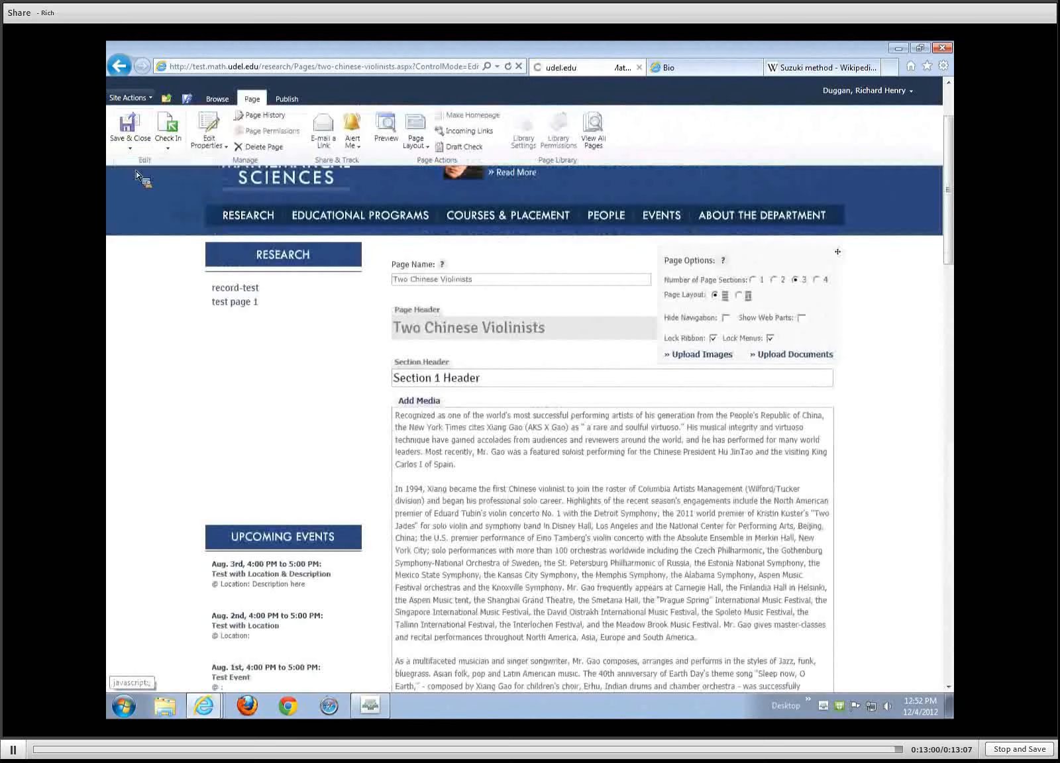